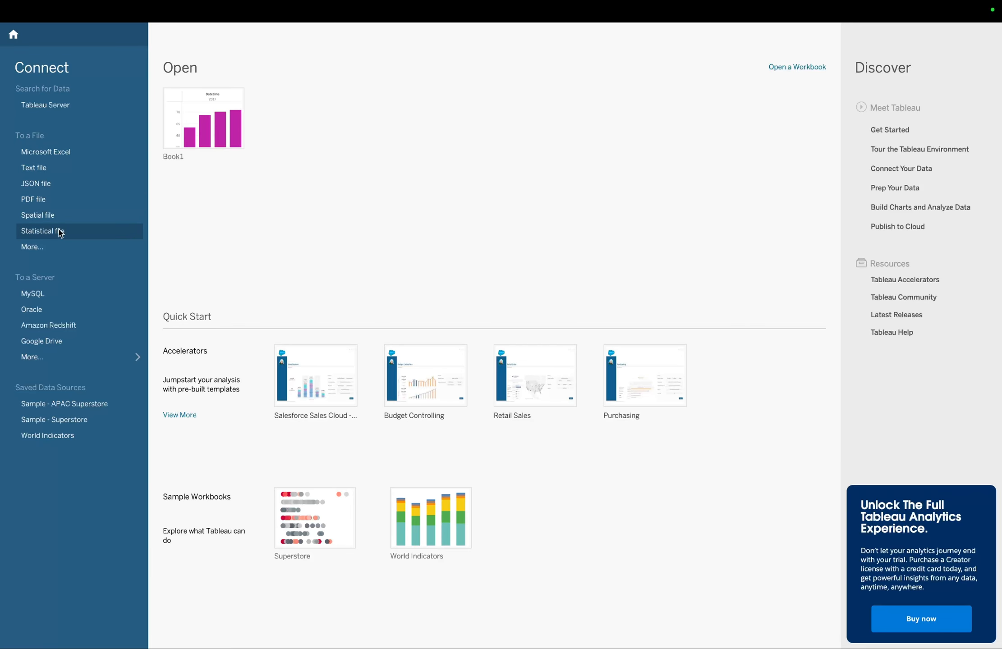
# - Look through the connection options for other files and the full server connector list, including the PostgreSQL connector
pyautogui.click(46, 248)
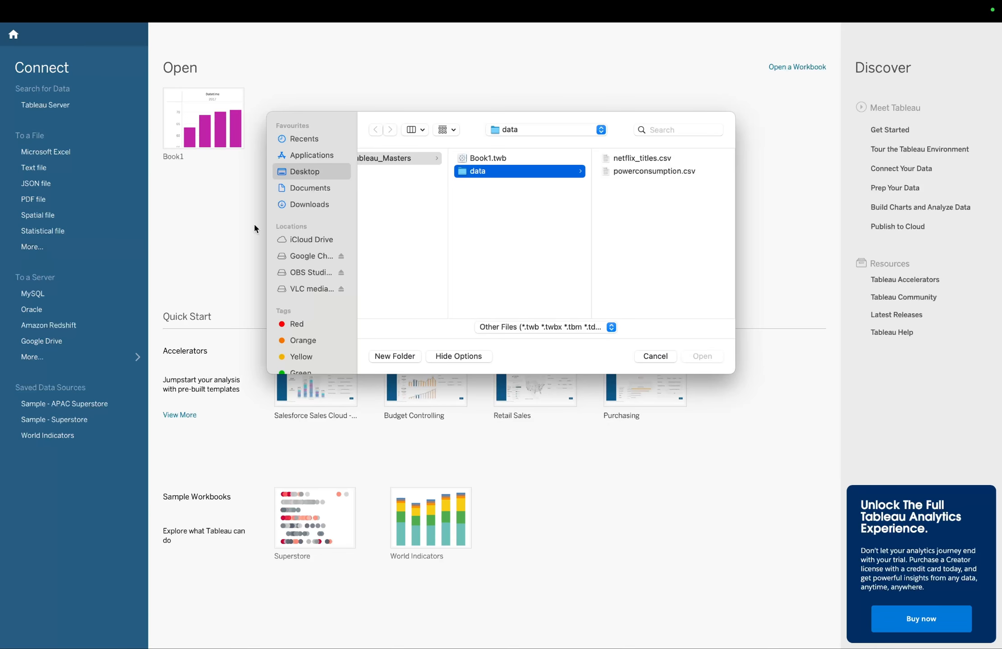
pyautogui.click(657, 356)
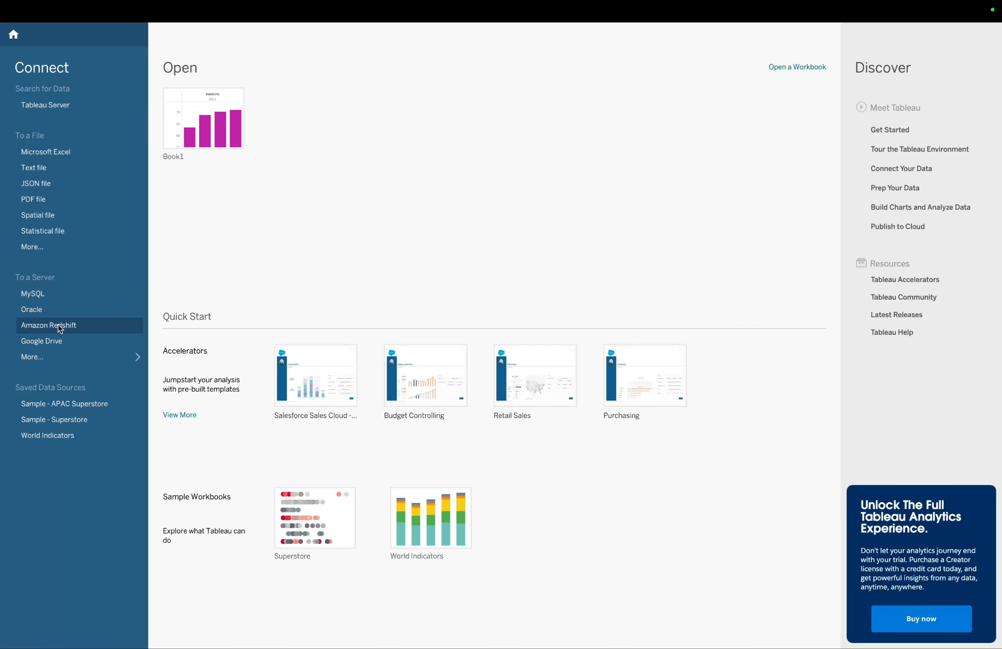
pyautogui.click(36, 360)
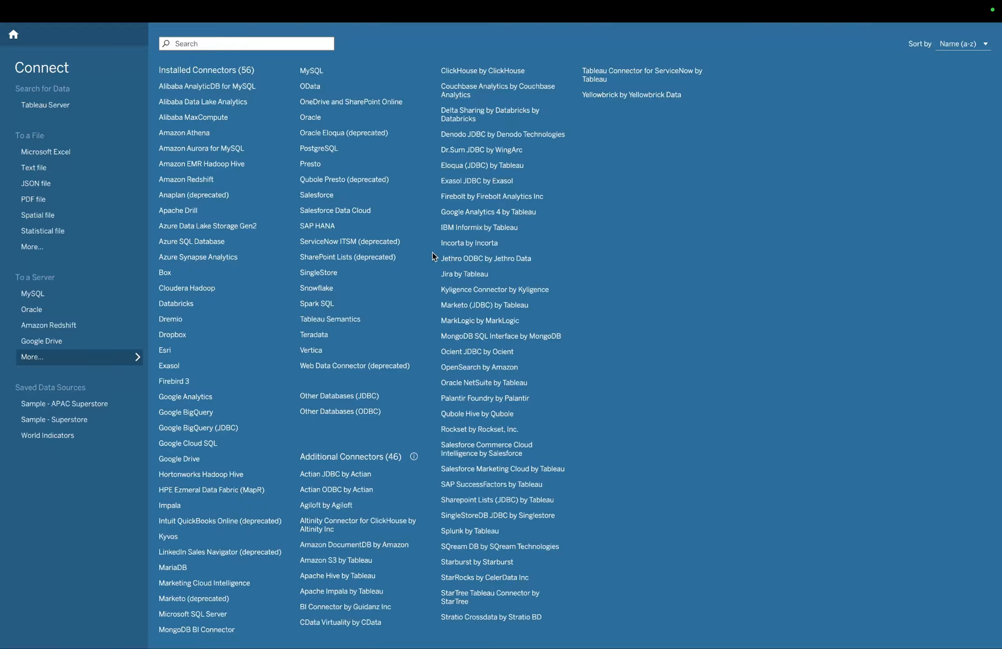
pyautogui.click(350, 155)
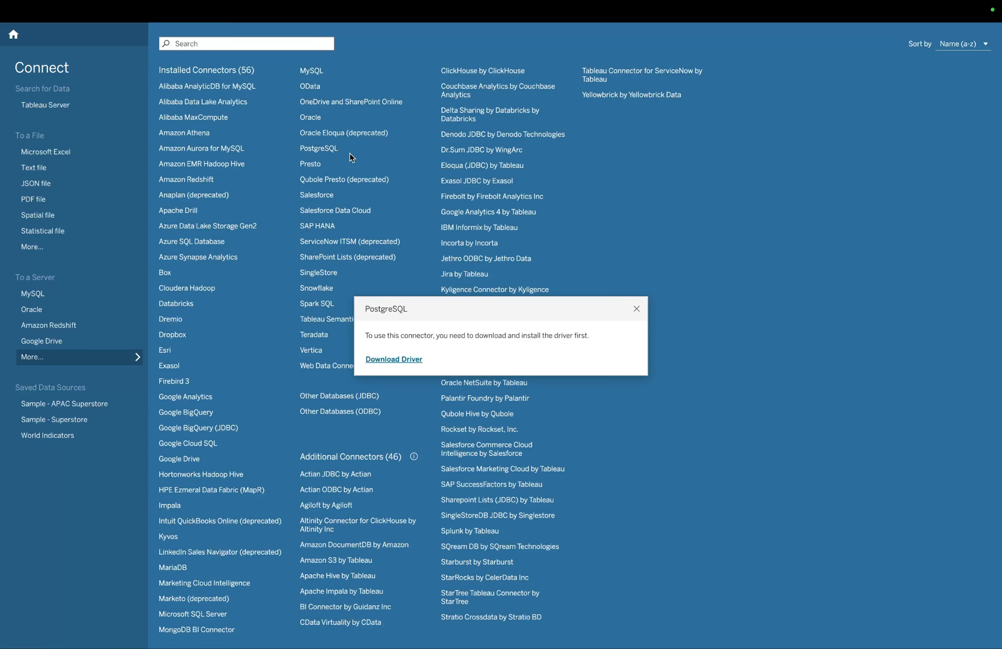
pyautogui.click(636, 309)
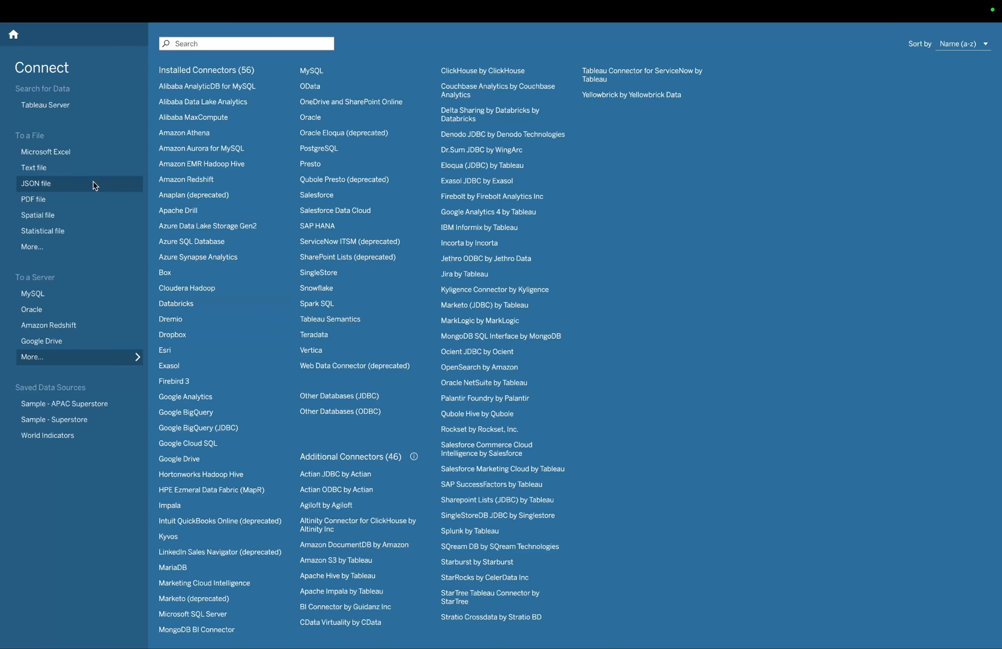
# - Connect to the Excel workbook HR Employee Survey Responses.xlsx in the Downloads folder
pyautogui.click(47, 154)
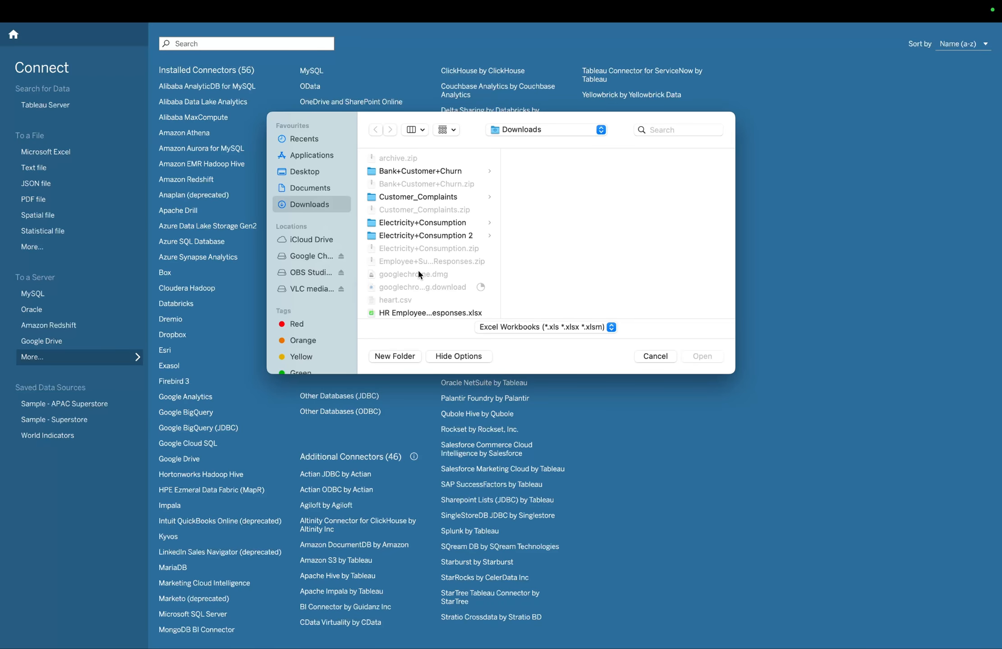
pyautogui.scroll(-4, 418, 274)
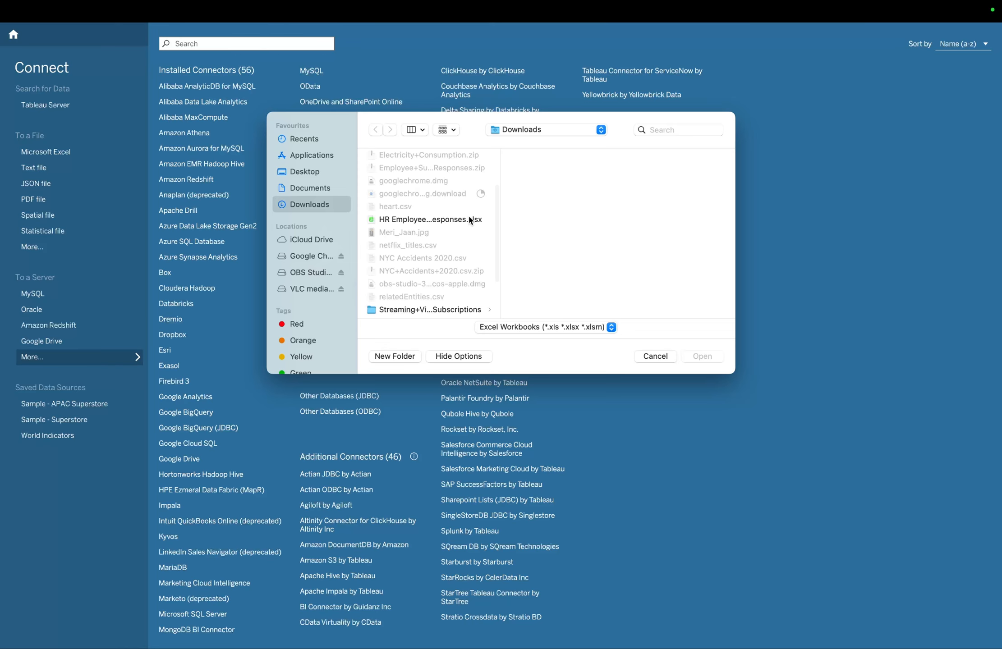
pyautogui.click(428, 221)
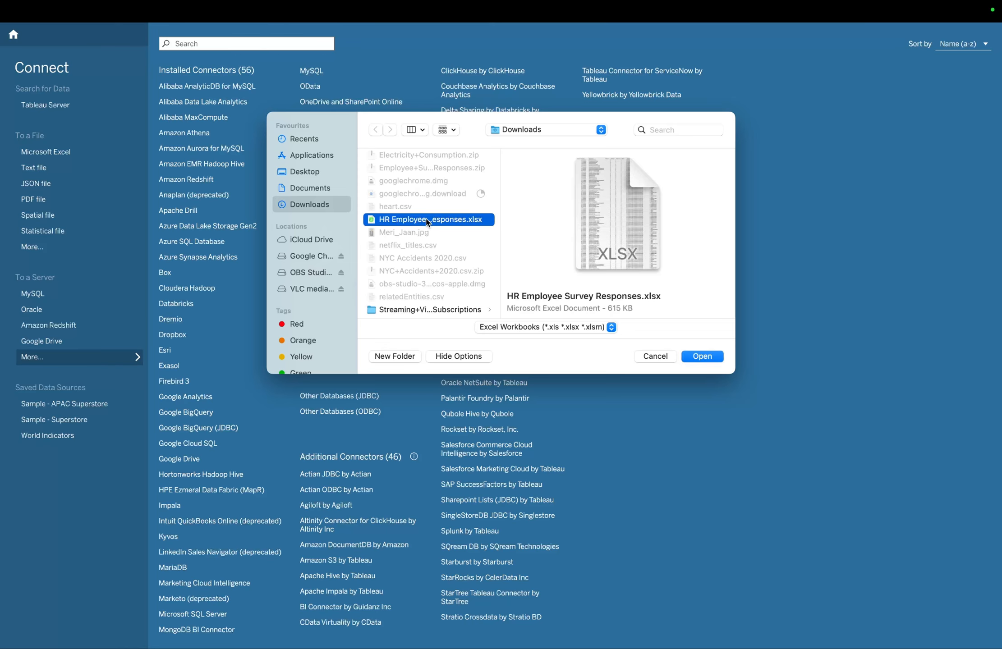
pyautogui.click(702, 359)
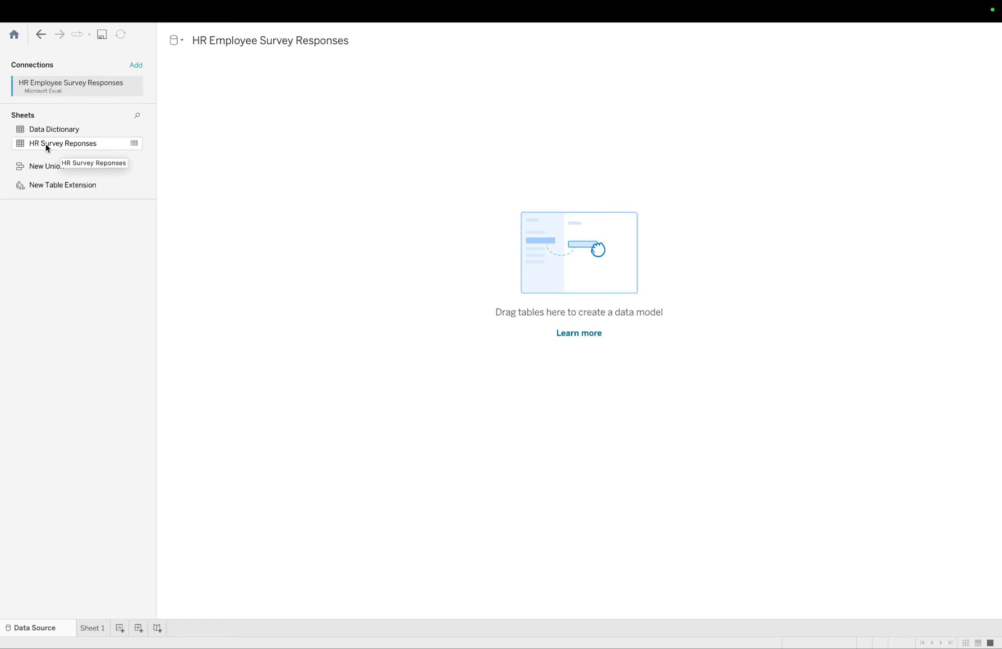
# - Add the HR Survey Reponses sheet to the data model and look over its data preview
pyautogui.moveTo(46, 148); pyautogui.dragTo(296, 161)
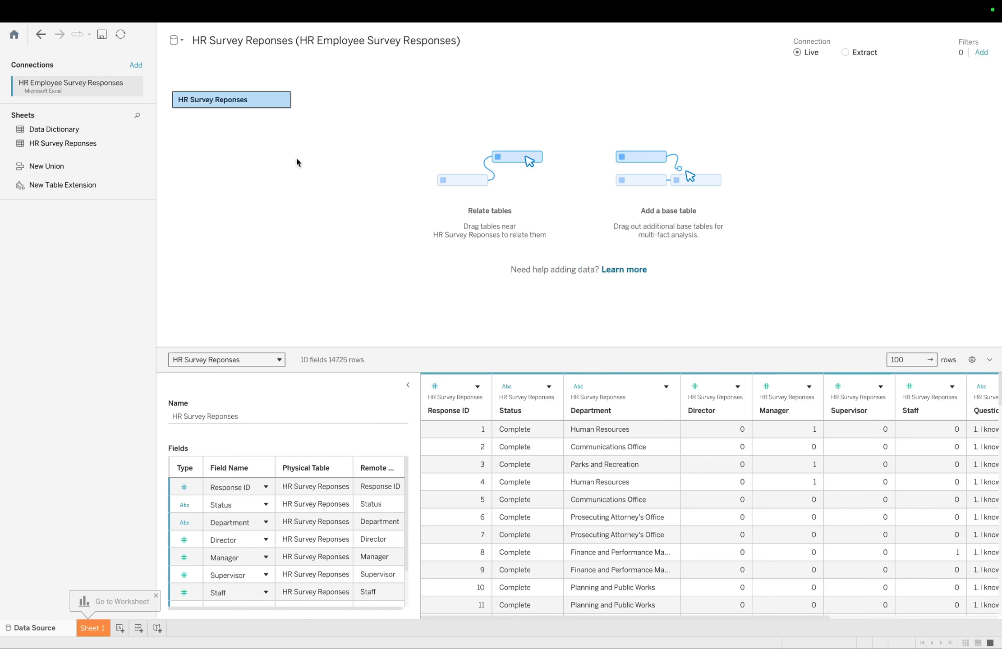
pyautogui.hscroll(5, 593, 448)
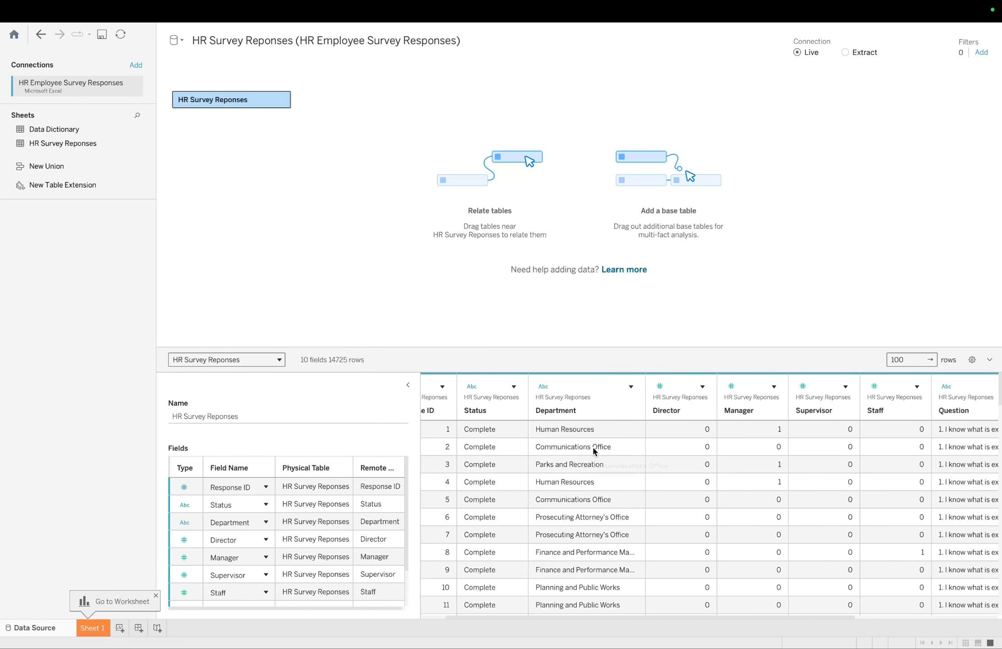
pyautogui.hscroll(-5, 593, 448)
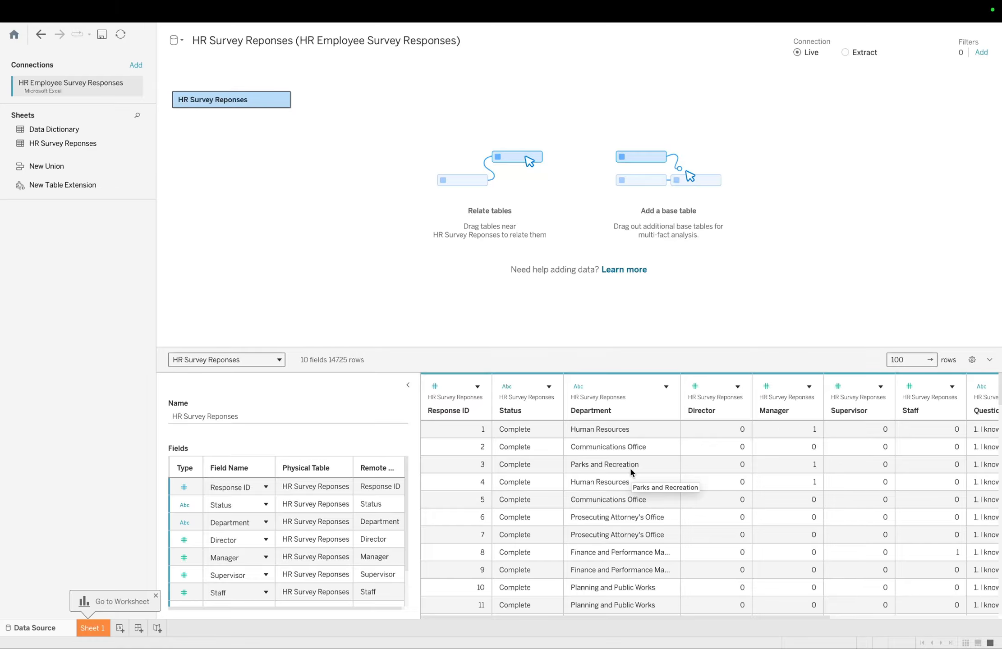
pyautogui.hotkey('ctrl', 'Right')
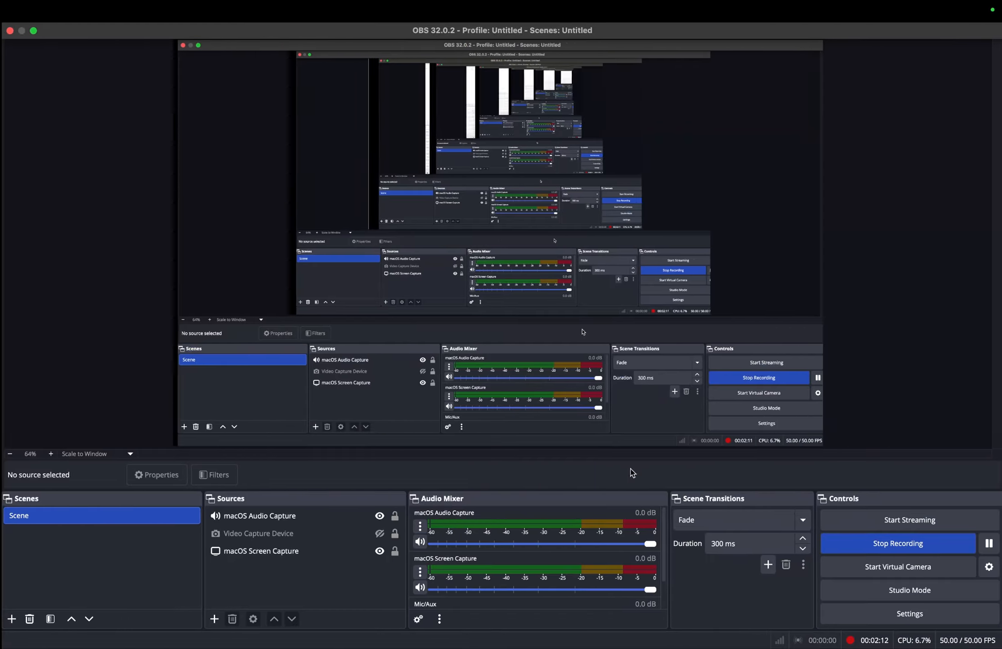
pyautogui.hotkey('ctrl', 'Left')
pyautogui.hotkey('ctrl', 'Left')
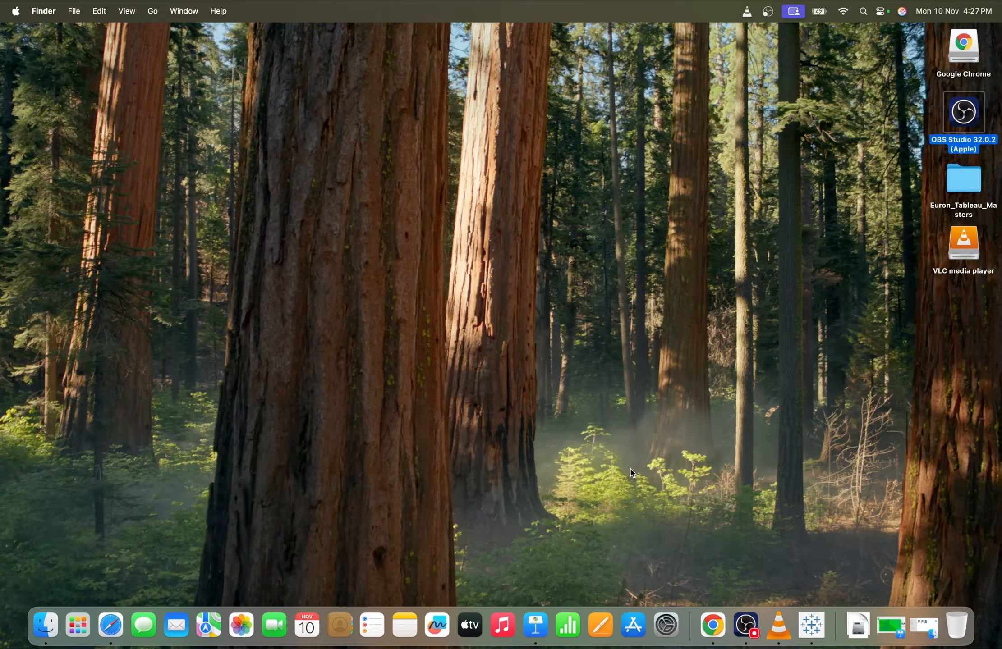
pyautogui.hotkey('ctrl', 'Right')
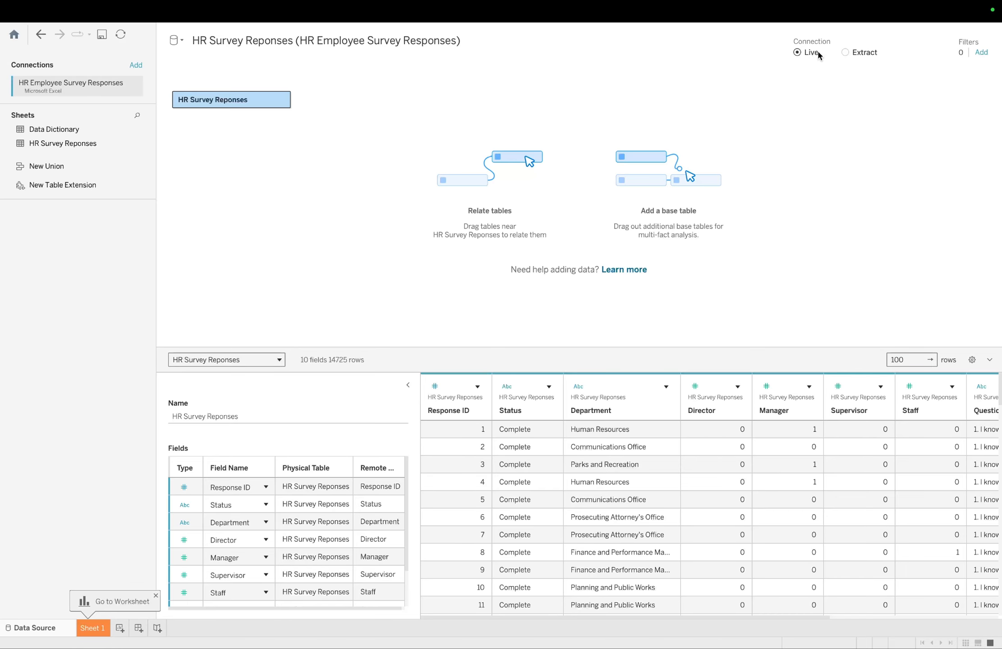
# - Set the HR survey data source's connection to Extract, try switching it back to Live and undo that switch
pyautogui.click(846, 52)
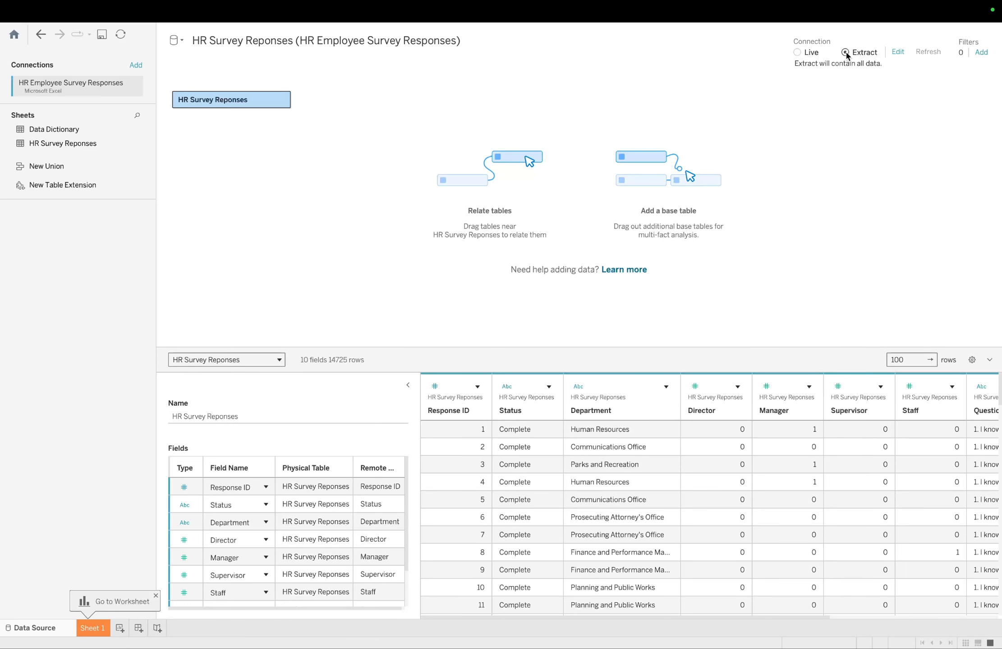
pyautogui.click(797, 52)
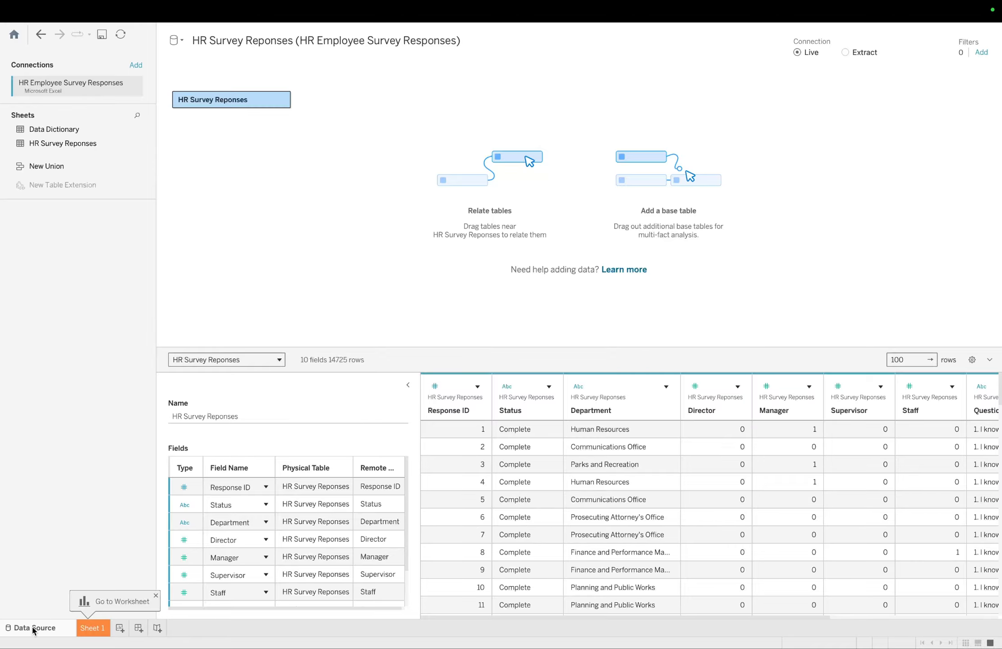
pyautogui.click(41, 34)
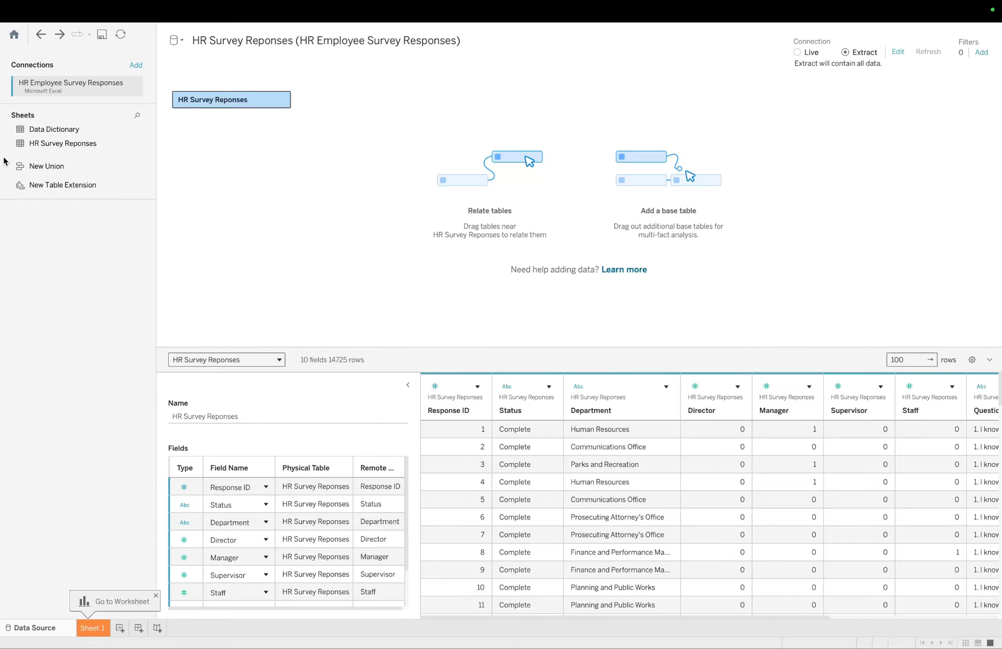
# - Connect to netflix_titles.csv in the data folder from the start page, declining to save the HR survey extract
pyautogui.click(14, 34)
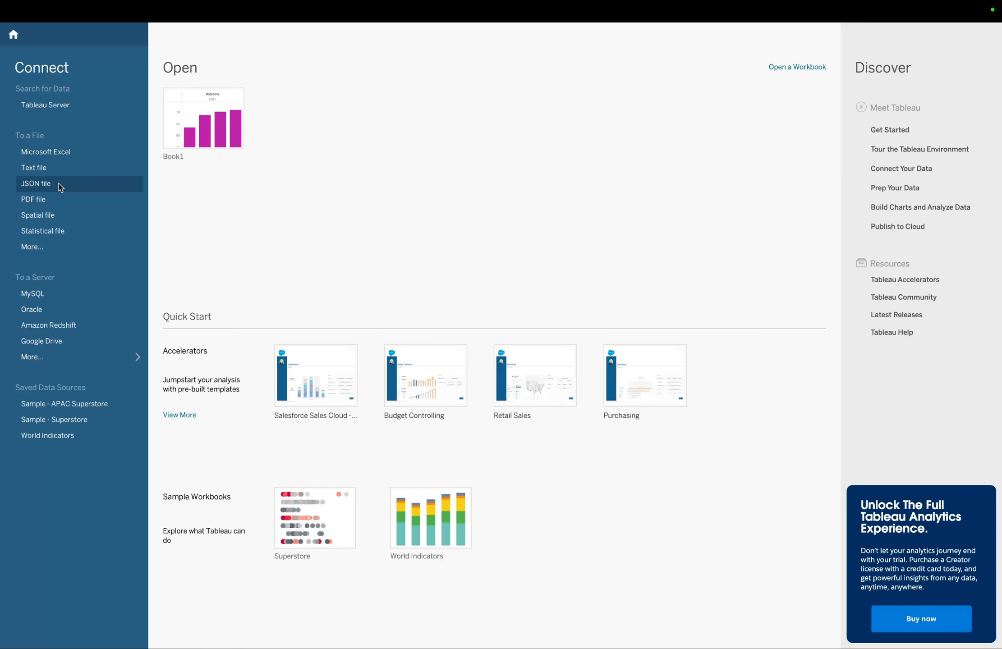
pyautogui.click(32, 248)
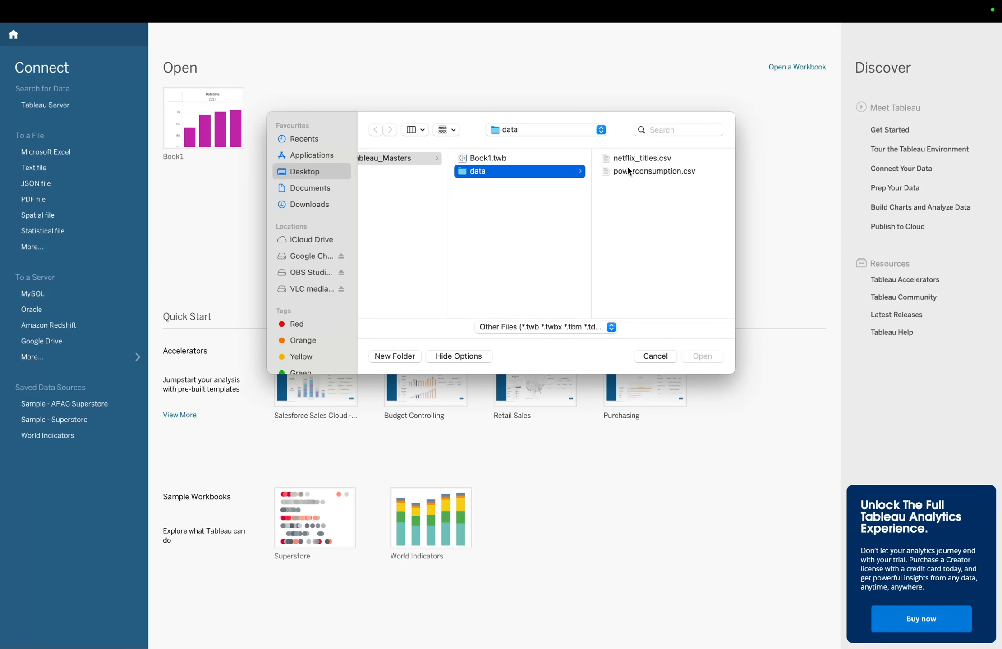
pyautogui.click(640, 158)
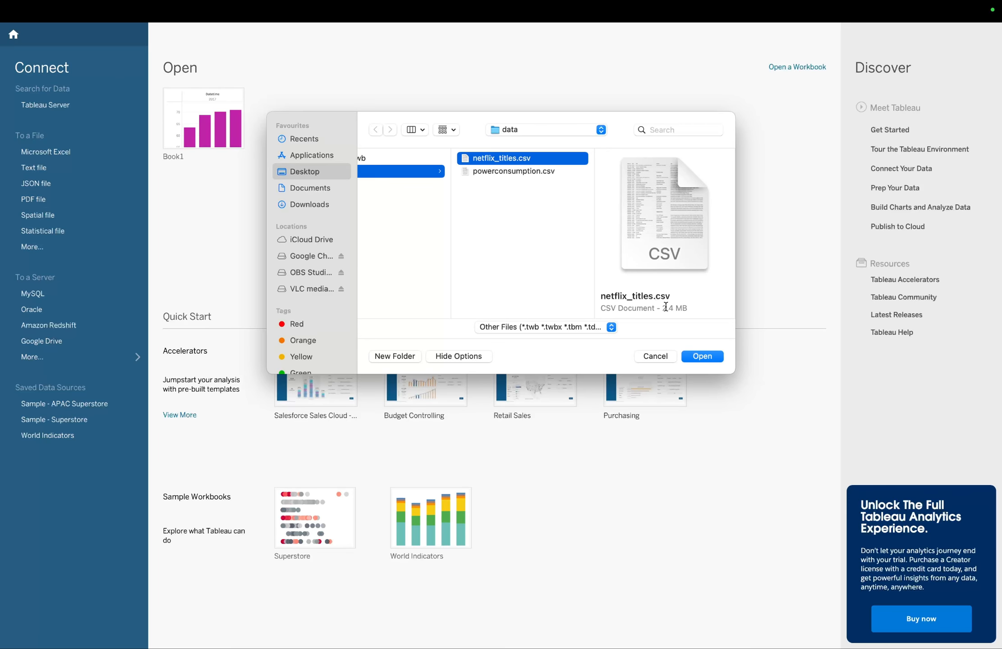
pyautogui.click(700, 354)
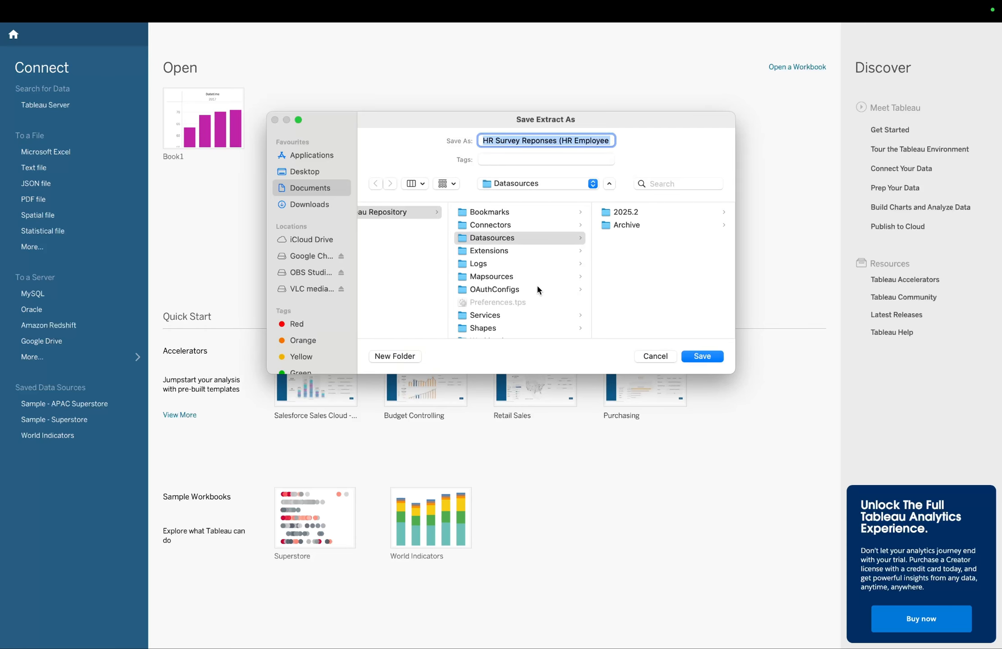
pyautogui.hscroll(-2, 444, 254)
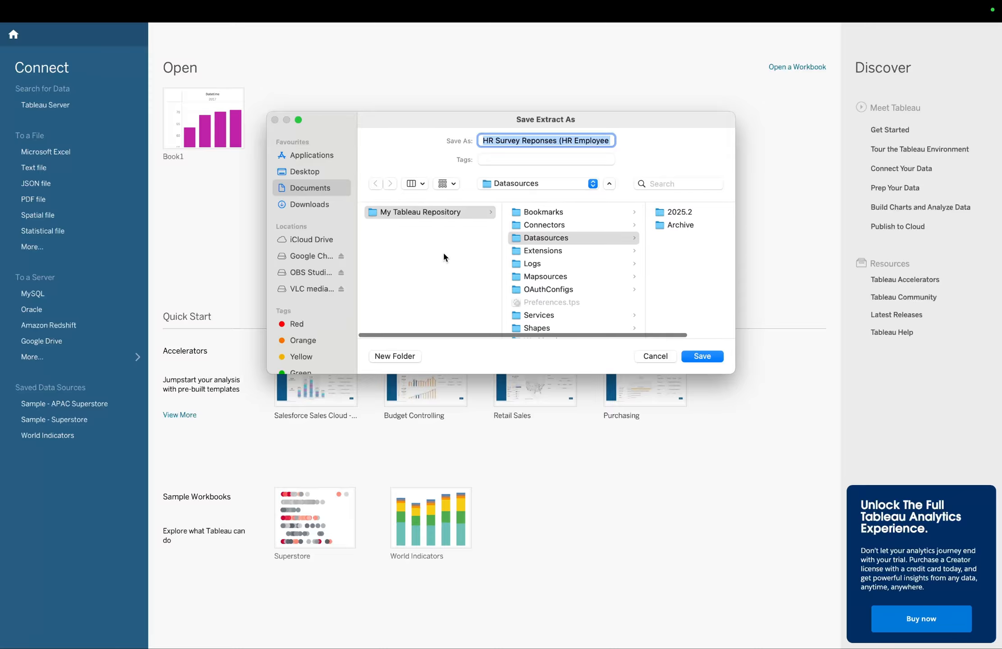
pyautogui.hscroll(2, 443, 255)
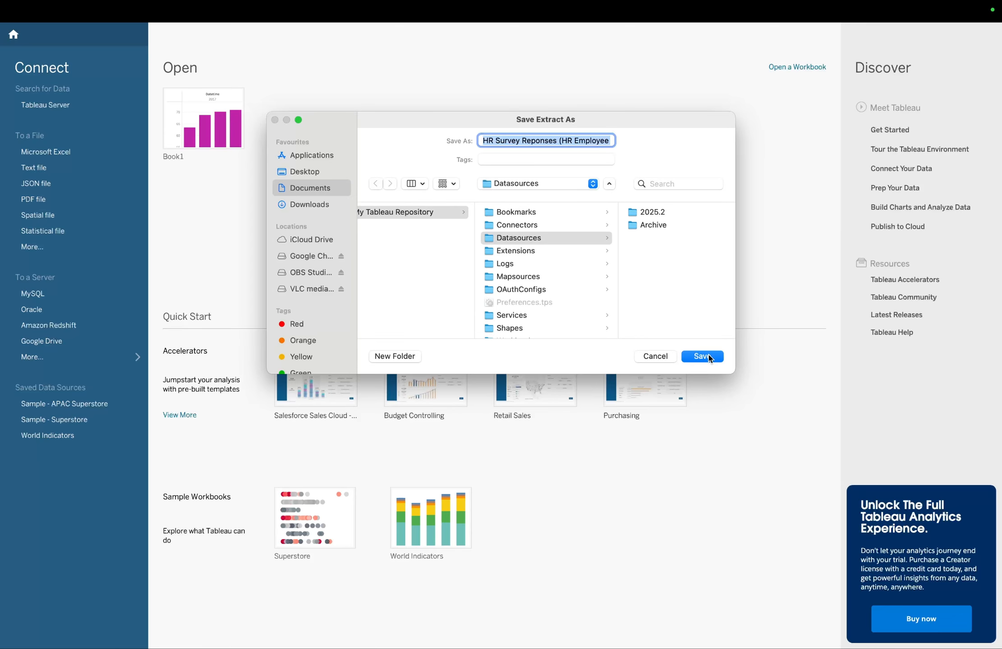
pyautogui.click(654, 356)
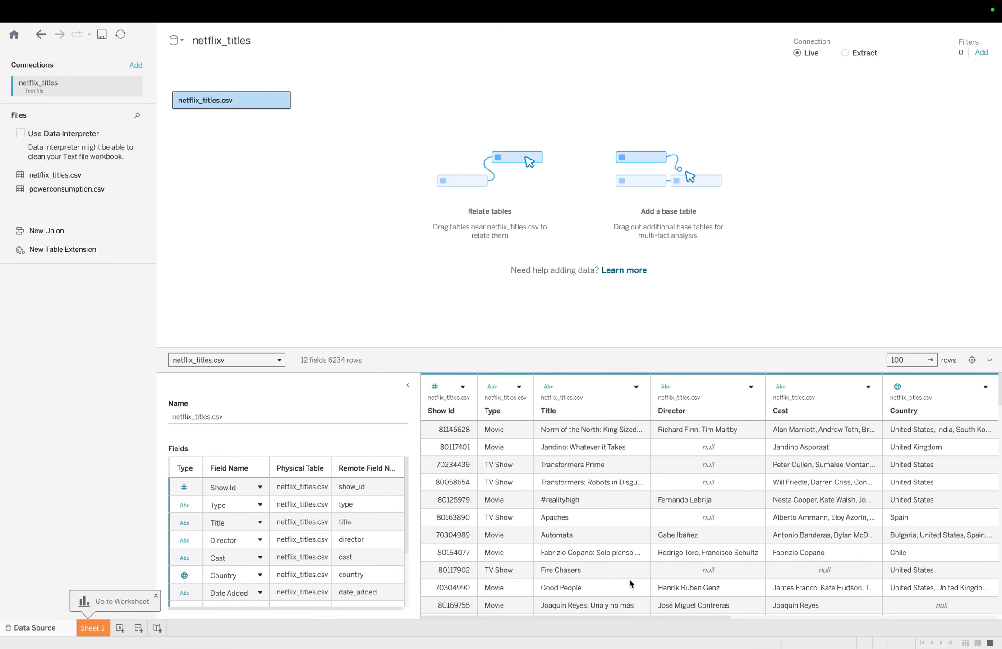
# - Examine the columns of the netflix_titles.csv preview and the data type options for the Show Id and Type fields
pyautogui.hscroll(5, 625, 579)
pyautogui.hscroll(8, 698, 502)
pyautogui.hscroll(2, 734, 436)
pyautogui.hscroll(10, 733, 434)
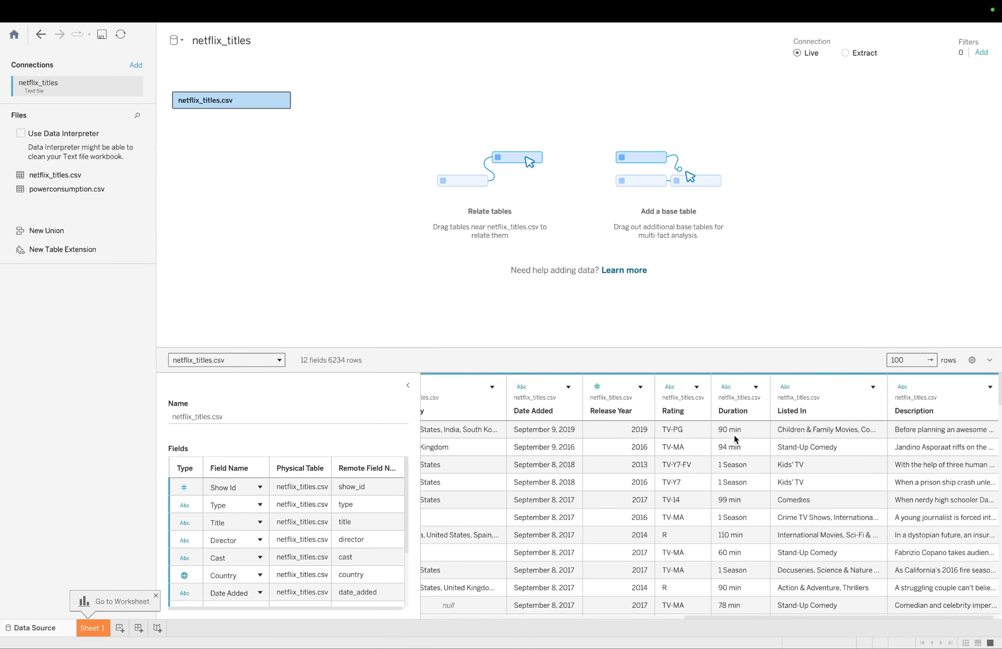
pyautogui.hscroll(-12, 733, 434)
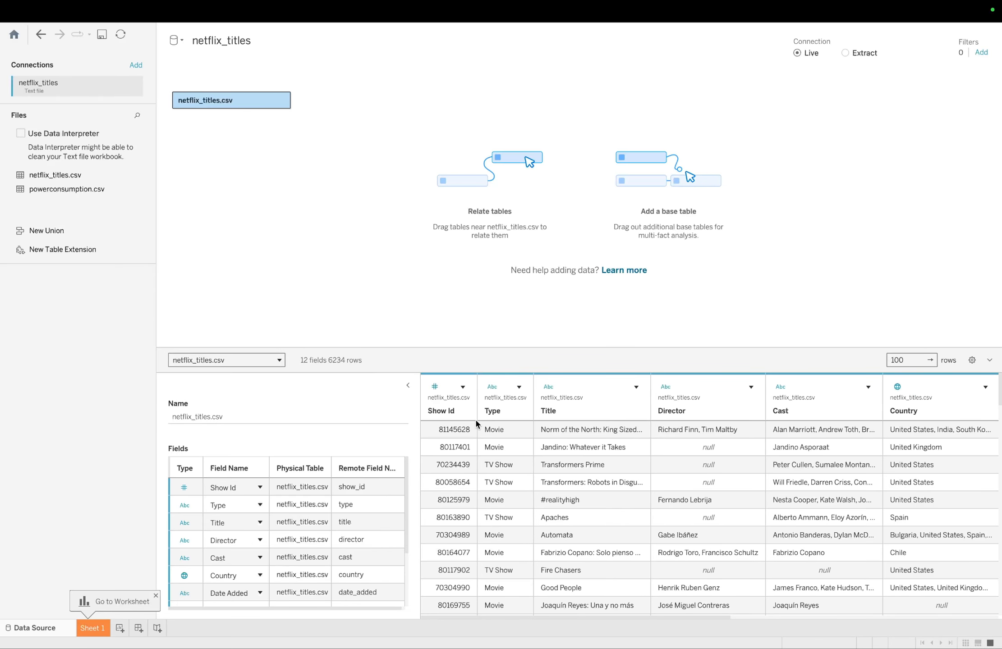
pyautogui.click(435, 388)
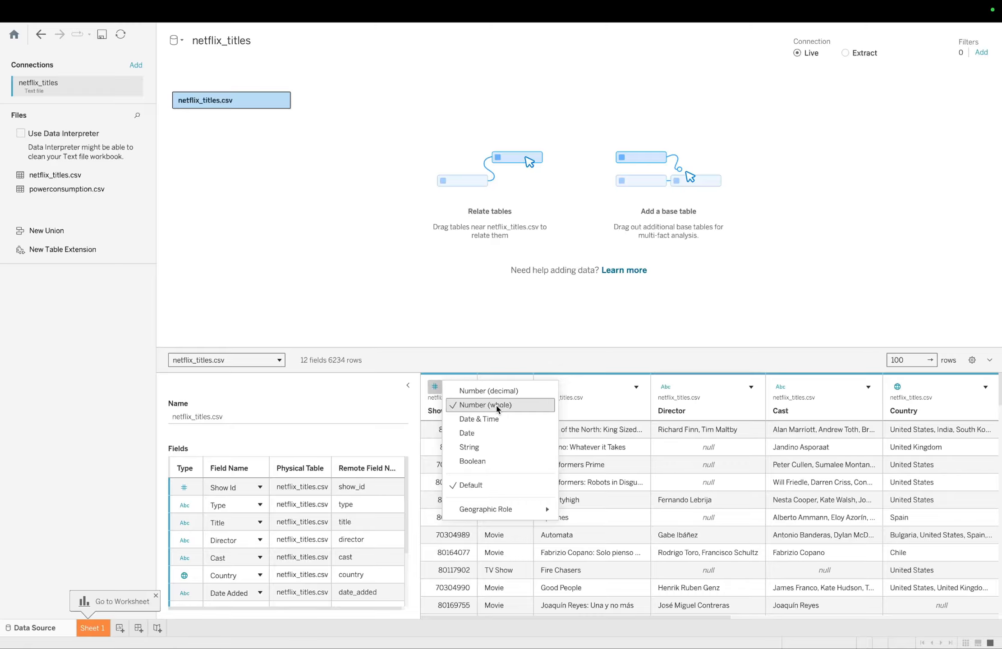
pyautogui.click(422, 414)
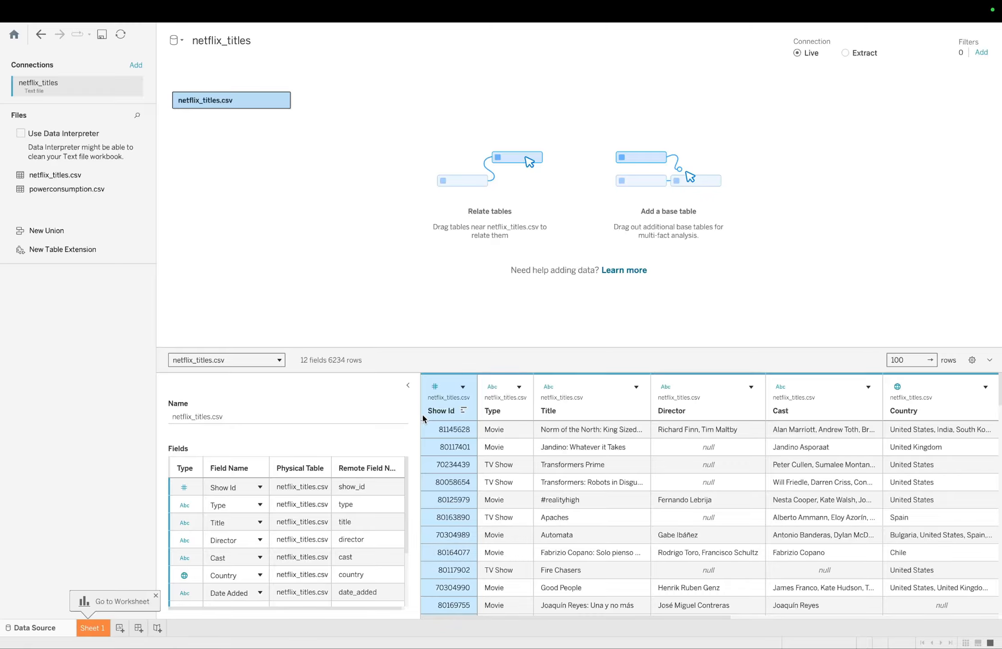
pyautogui.click(434, 387)
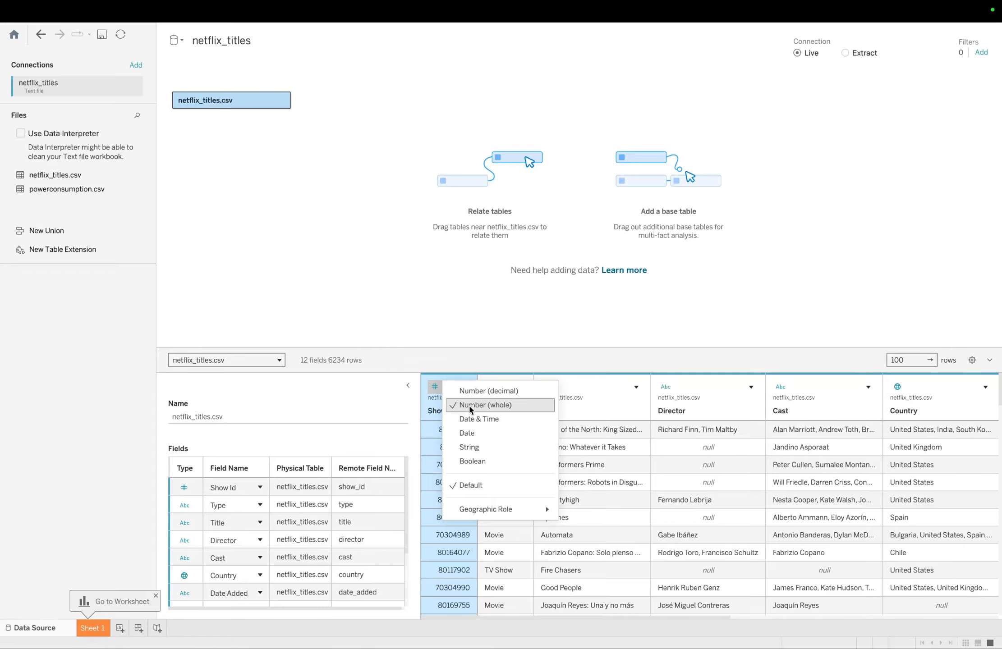
pyautogui.click(428, 409)
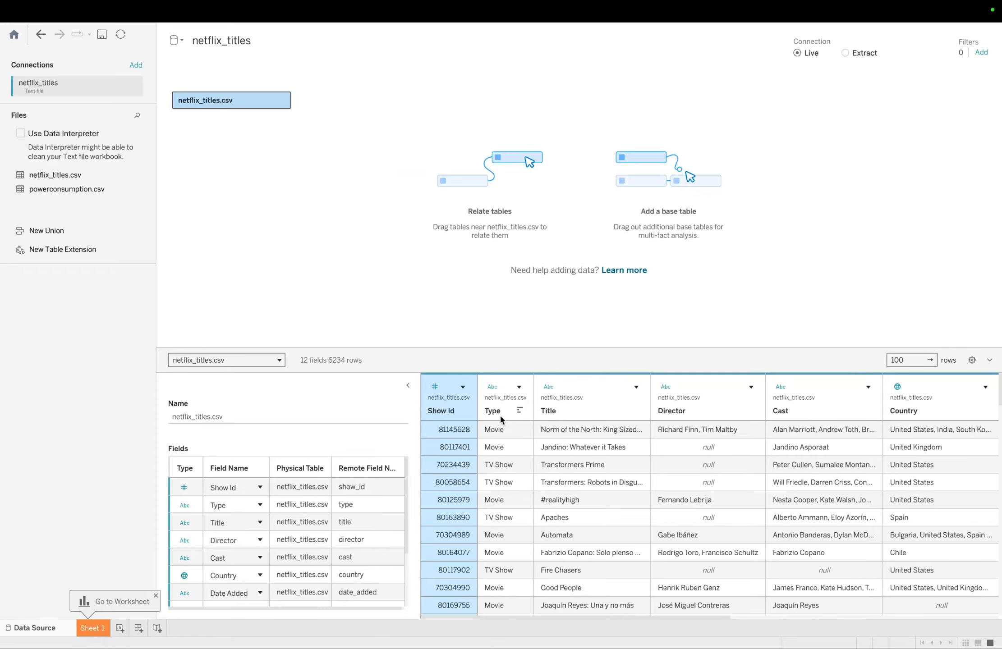
pyautogui.click(492, 388)
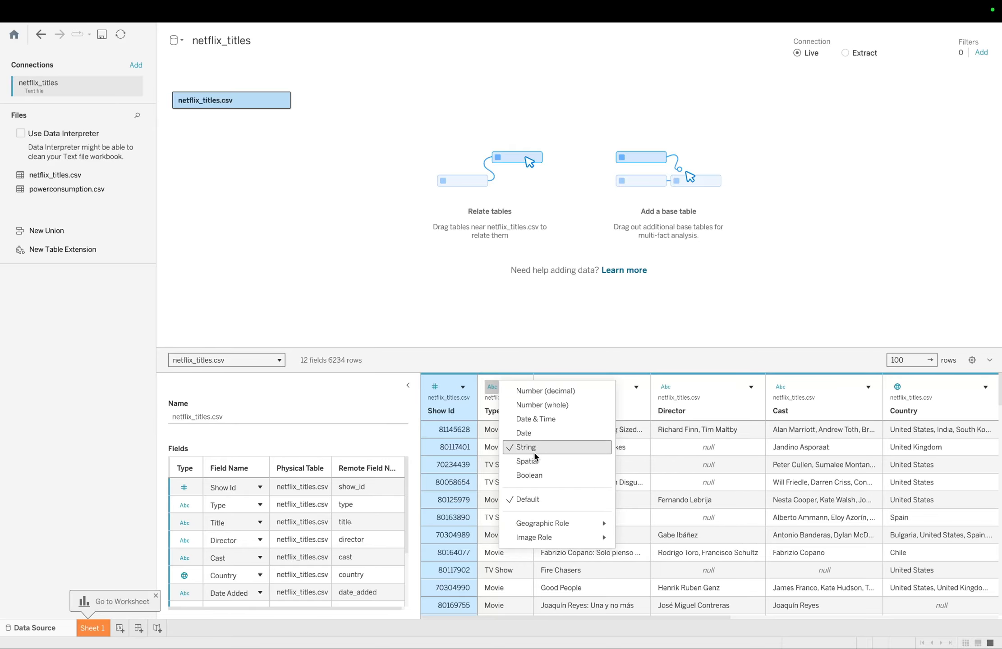
pyautogui.click(484, 413)
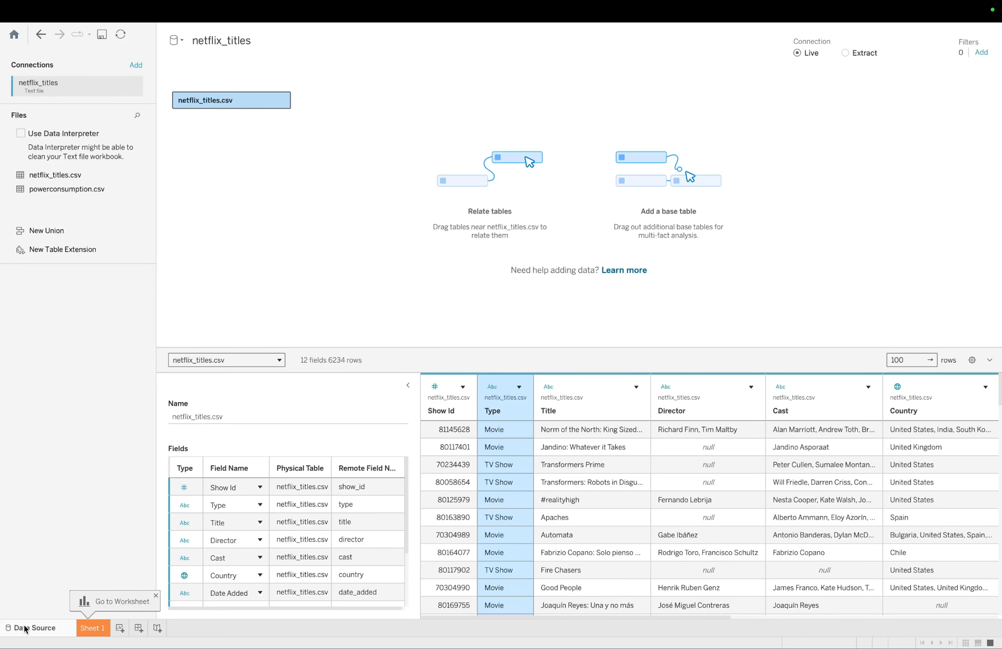
# - Return to the start page, switch to Google Chrome and look over the Tableau folder in Google Drive
pyautogui.click(14, 34)
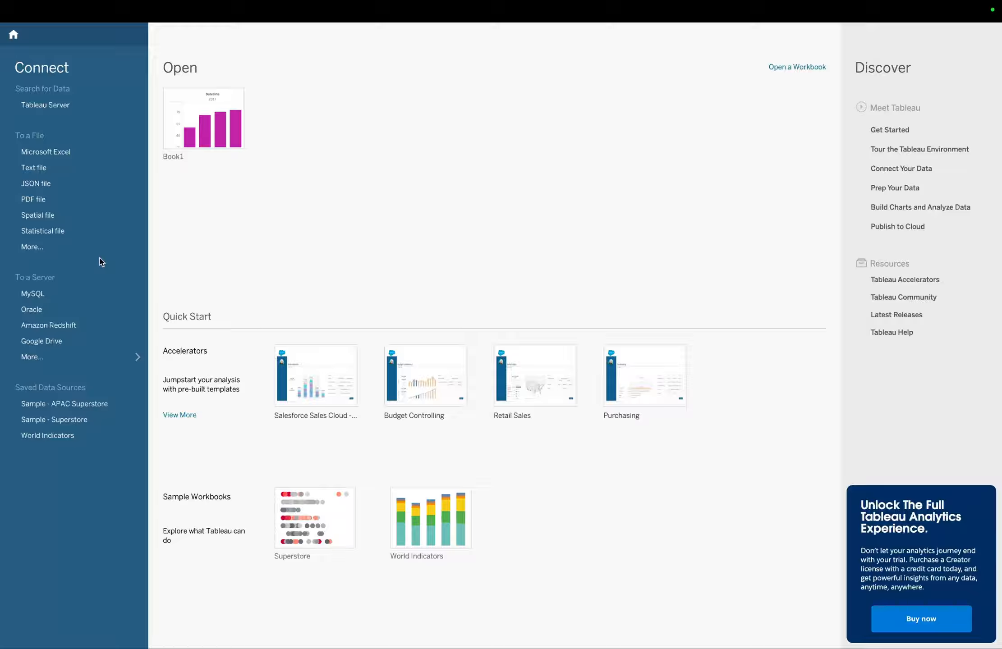
pyautogui.hotkey('ctrl', 'Up')
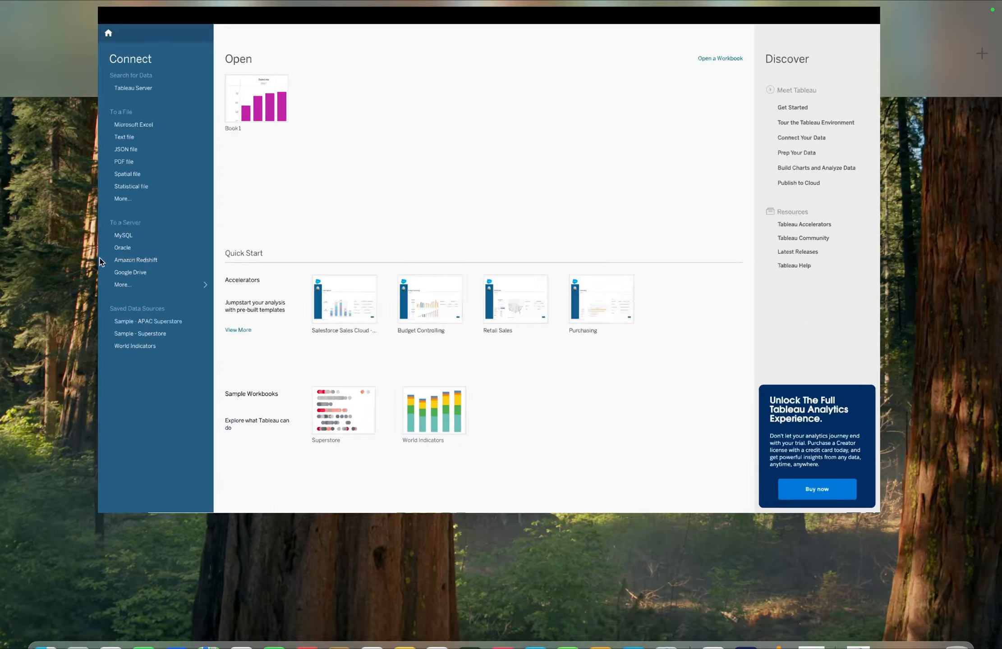
pyautogui.click(637, 81)
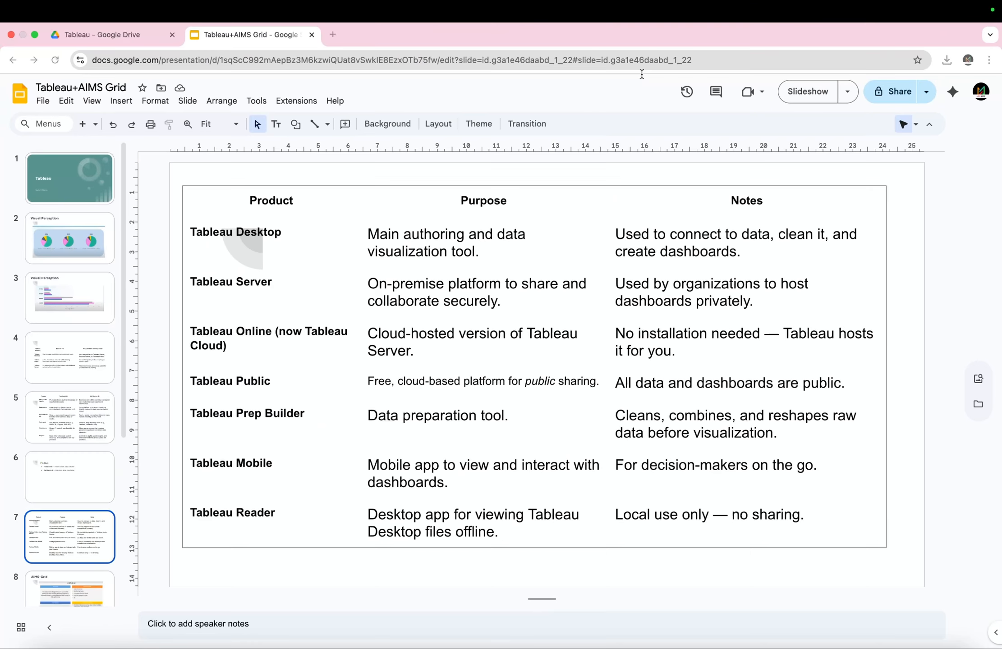
pyautogui.click(115, 32)
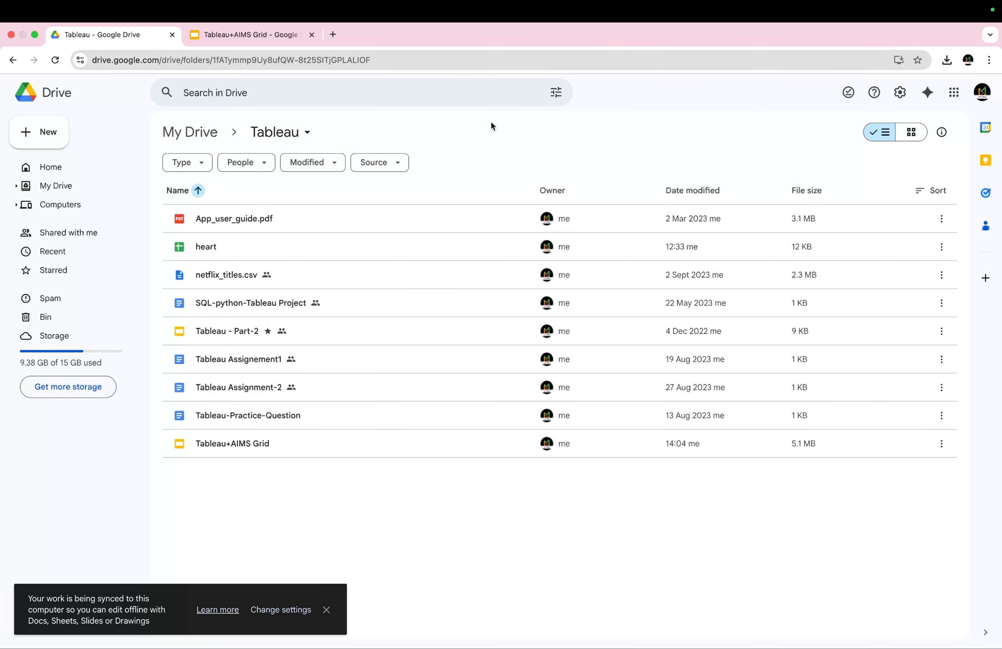
pyautogui.hotkey('ctrl', 'Up')
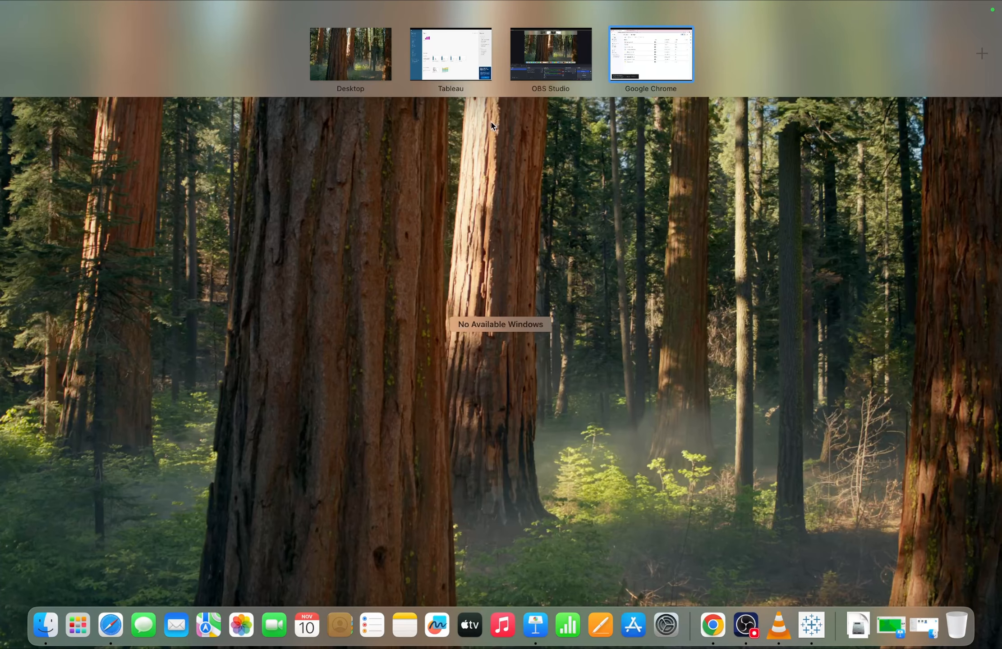
# - Start a Google Drive connection from Tableau, authorise it with the existing Google account in the browser and return to Tableau
pyautogui.click(434, 63)
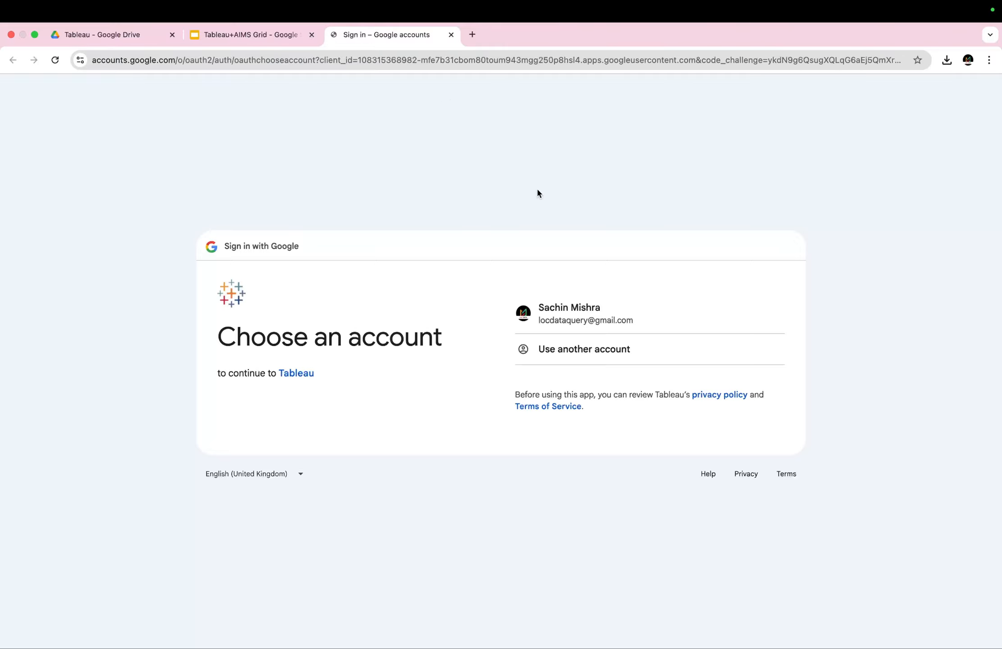
pyautogui.click(557, 315)
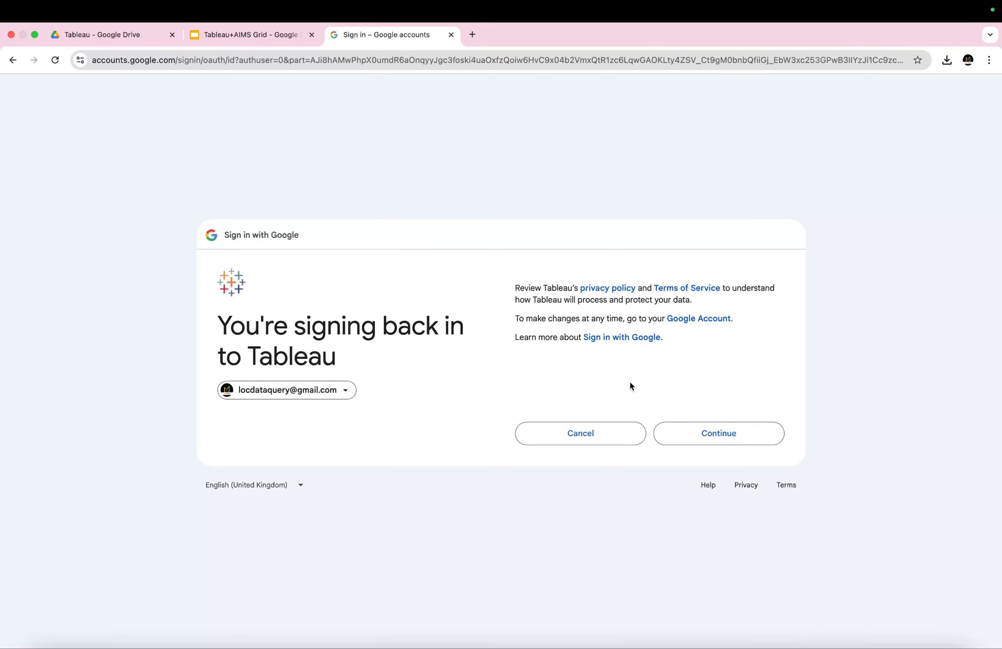
pyautogui.click(702, 436)
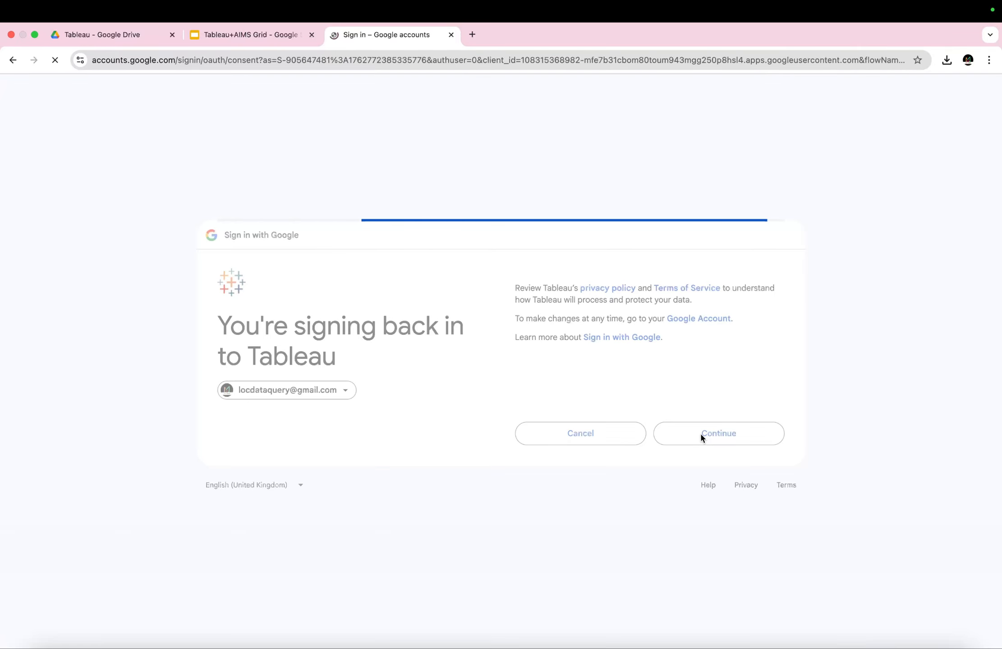
pyautogui.click(717, 457)
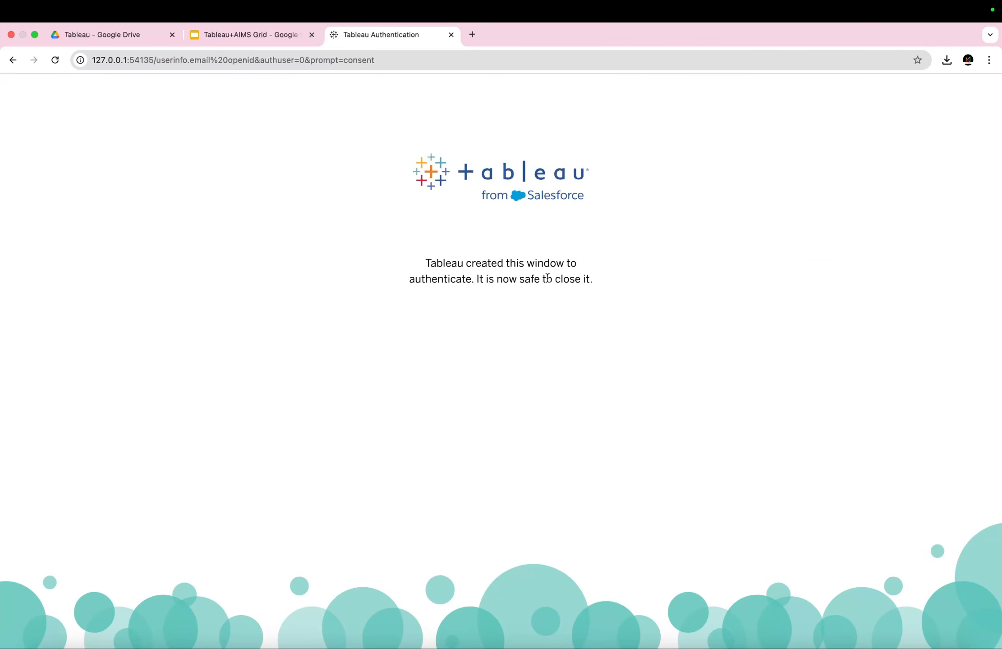
pyautogui.click(451, 34)
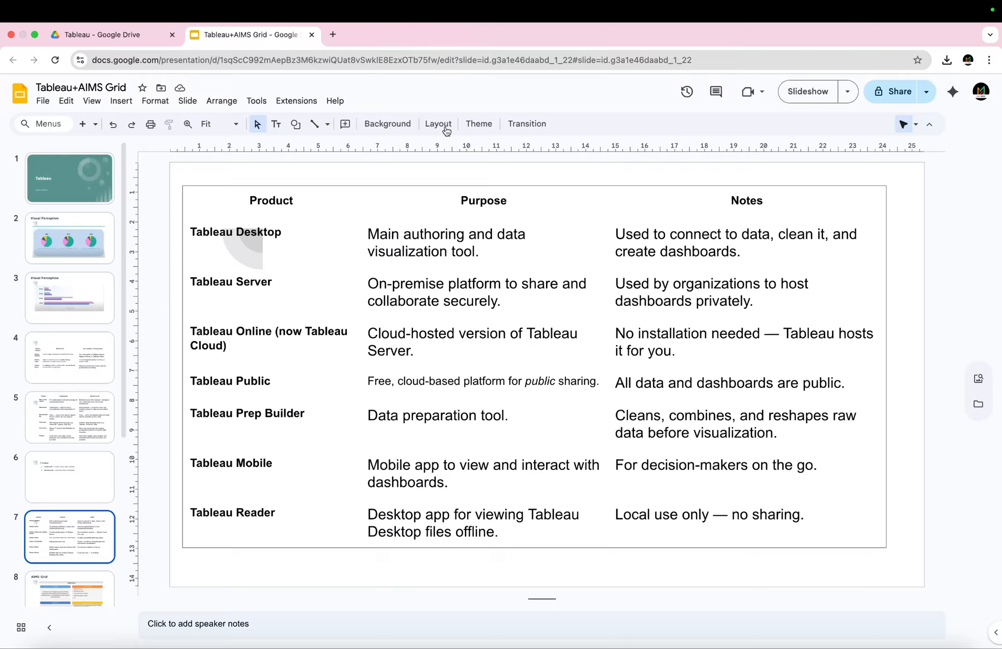
pyautogui.hotkey('ctrl', 'Up')
pyautogui.click(461, 51)
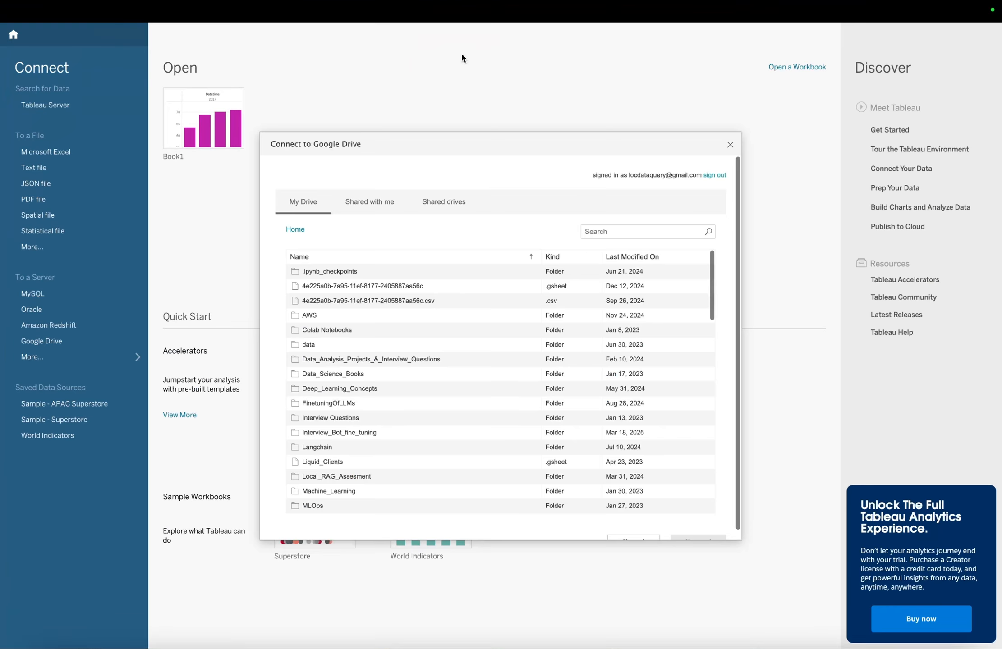
# - Find and open the Tableau folder in My Drive within the Google Drive connection dialog
pyautogui.scroll(3, 339, 277)
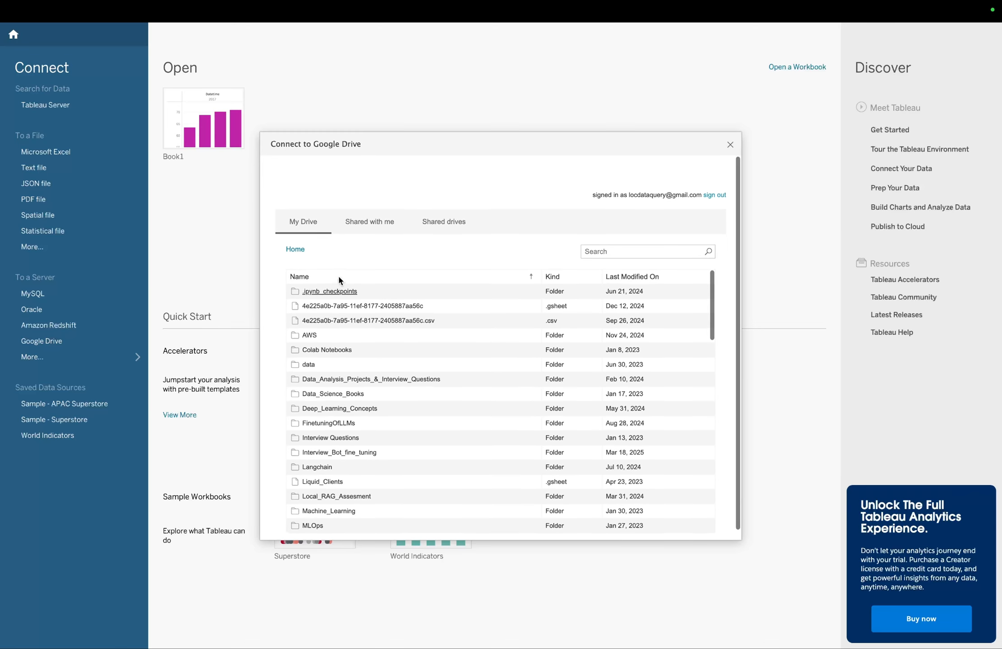
pyautogui.scroll(-10, 338, 252)
pyautogui.scroll(10, 336, 270)
pyautogui.scroll(-3, 334, 307)
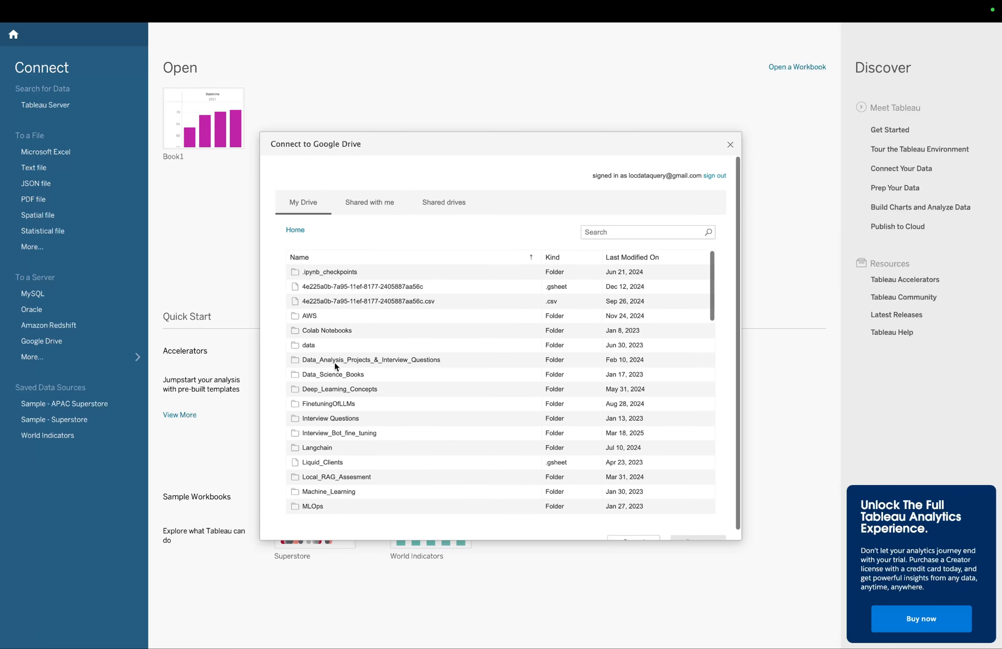
pyautogui.scroll(-10, 352, 371)
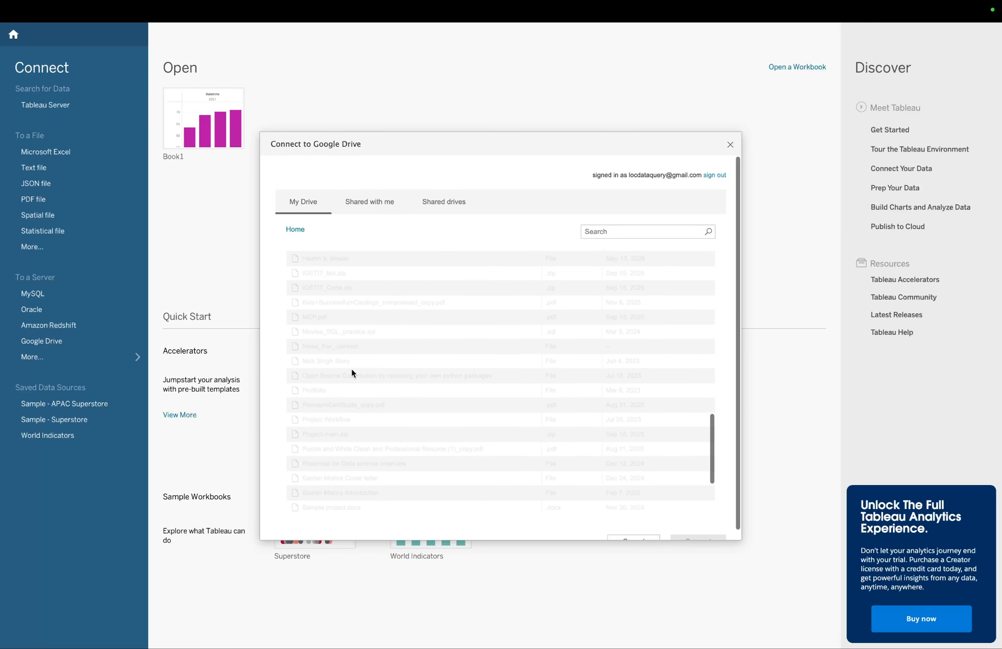
pyautogui.scroll(3, 352, 370)
pyautogui.scroll(10, 352, 373)
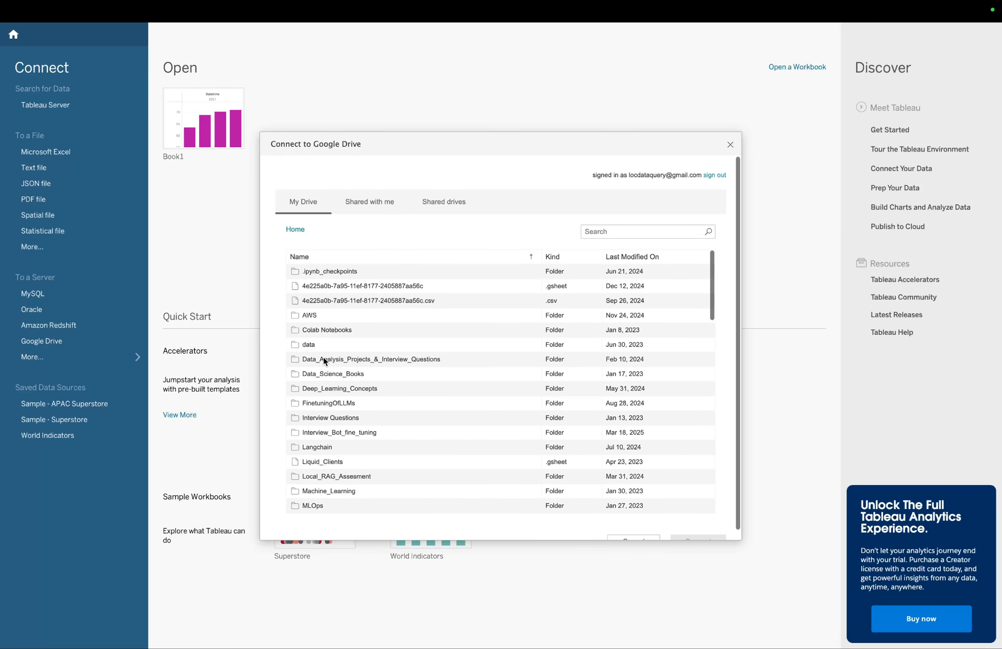
pyautogui.scroll(-4, 319, 366)
pyautogui.scroll(-5, 319, 369)
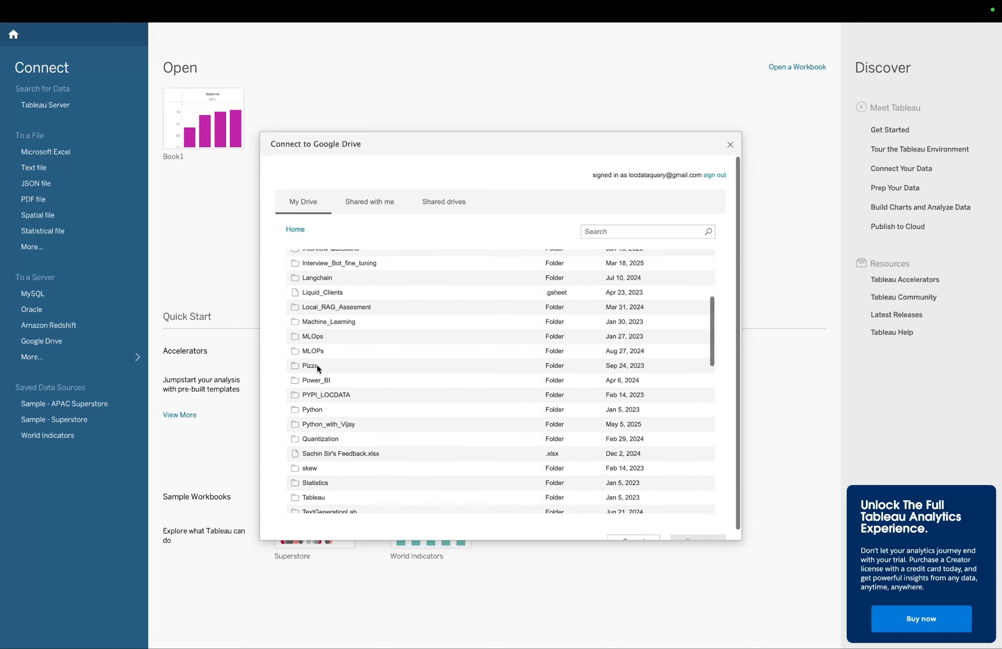
pyautogui.scroll(-1, 317, 369)
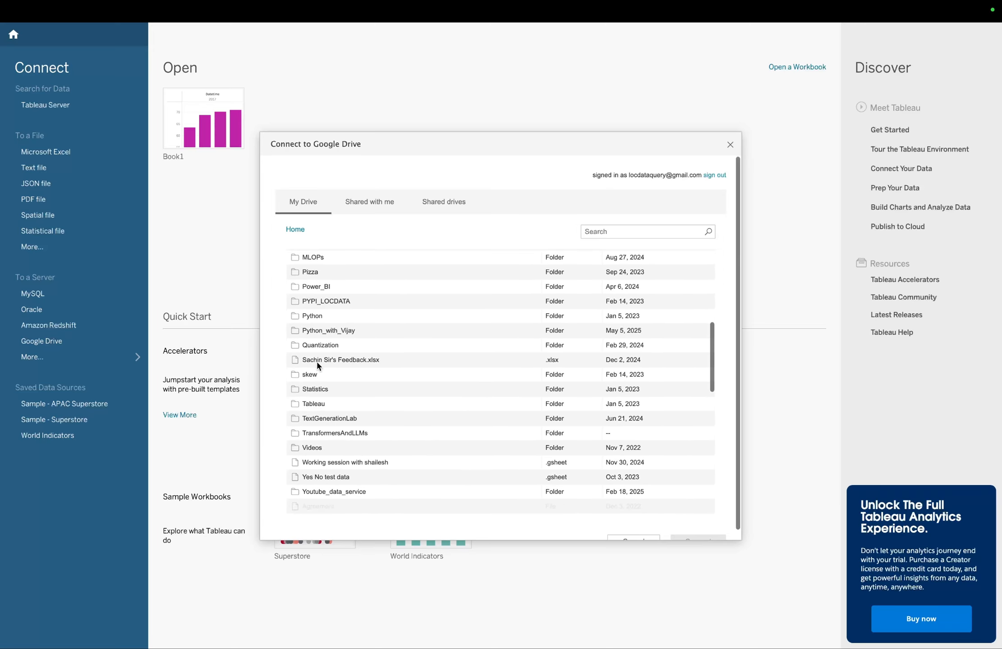
pyautogui.doubleClick(312, 399)
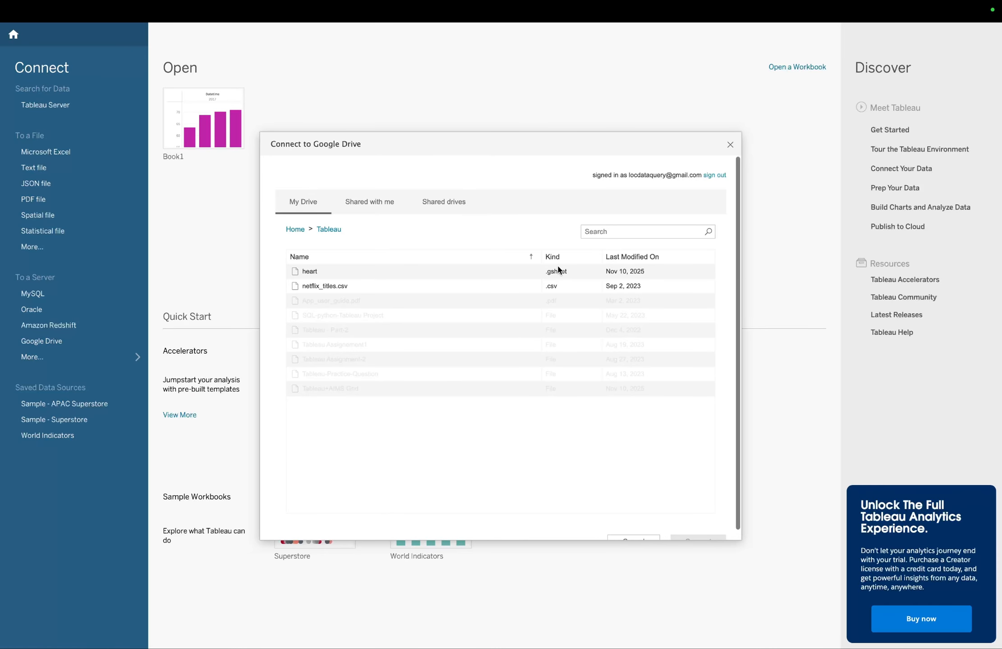
# - Connect to the heart Google Sheet and look over the columns of its data preview
pyautogui.click(308, 271)
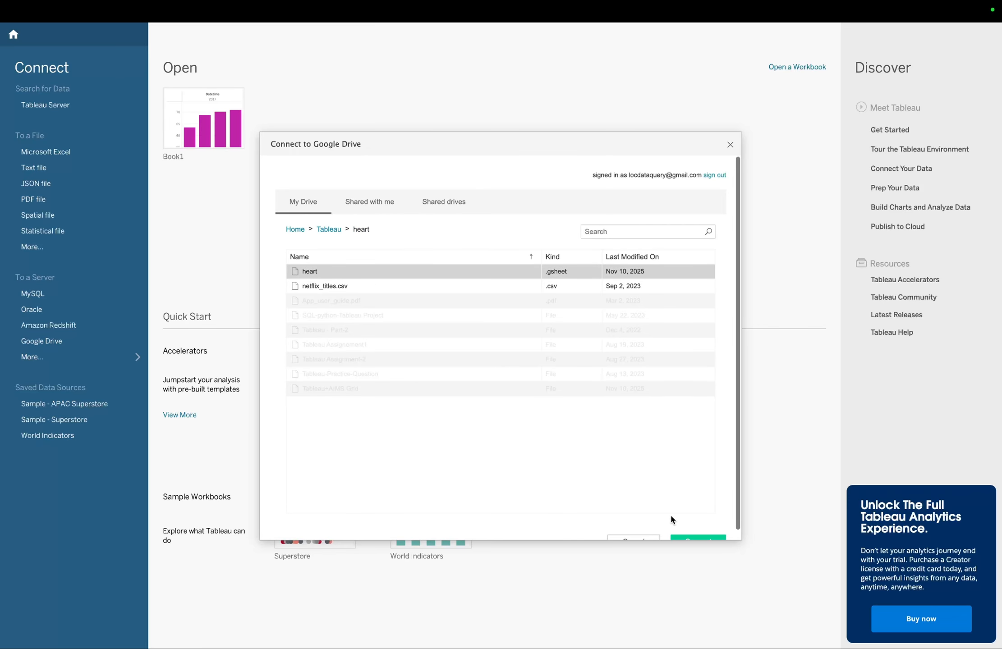
pyautogui.scroll(-1, 672, 521)
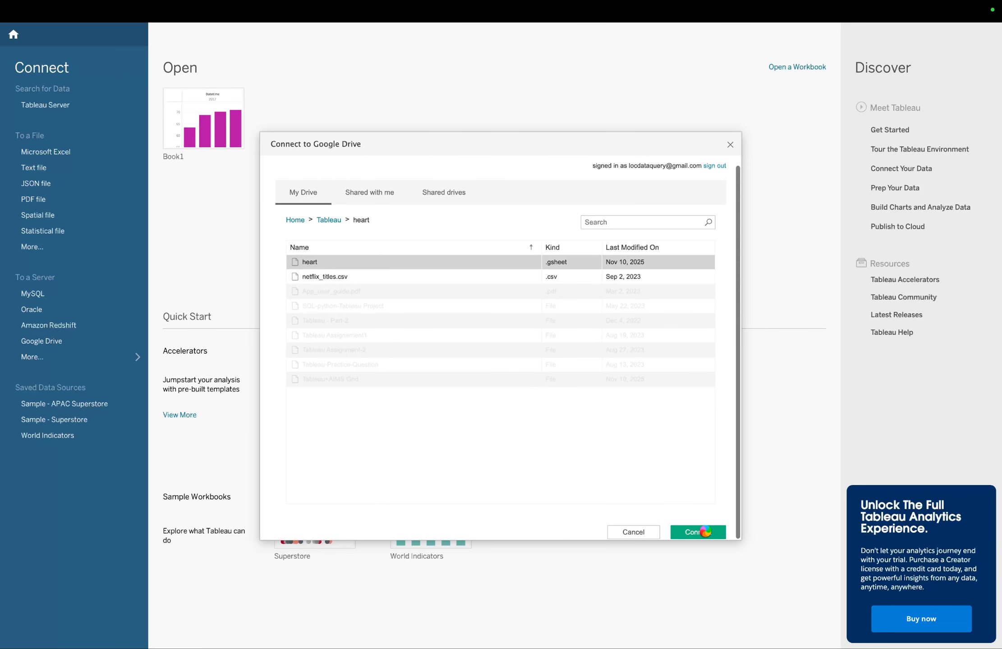
pyautogui.click(703, 533)
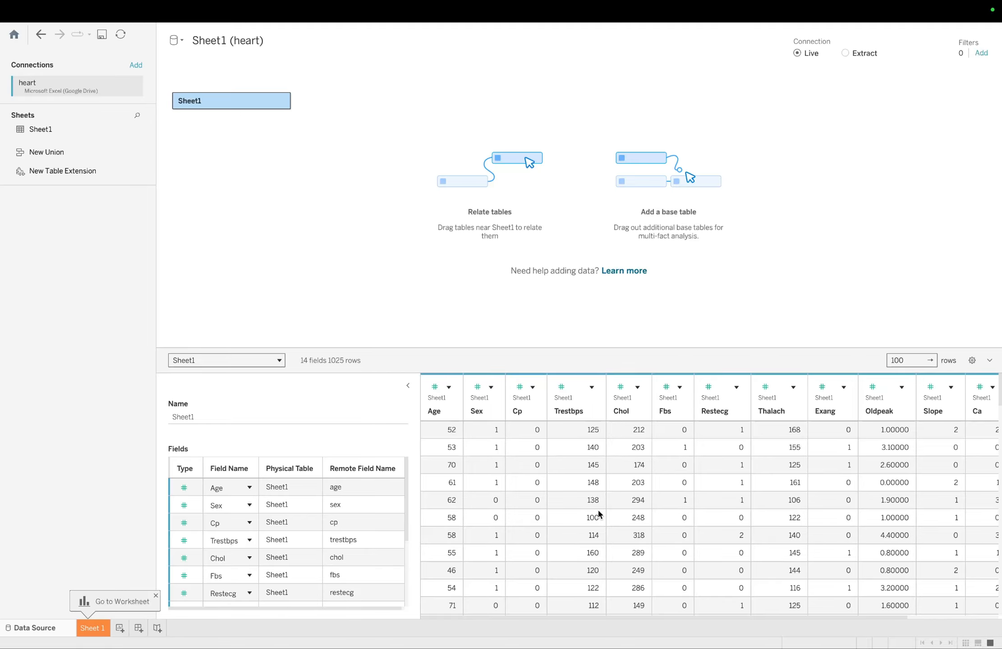
pyautogui.hscroll(3, 599, 515)
pyautogui.hscroll(-3, 599, 514)
# - Connect to powerconsumption.csv in the data folder from the start page, using the option for other file types
pyautogui.click(13, 34)
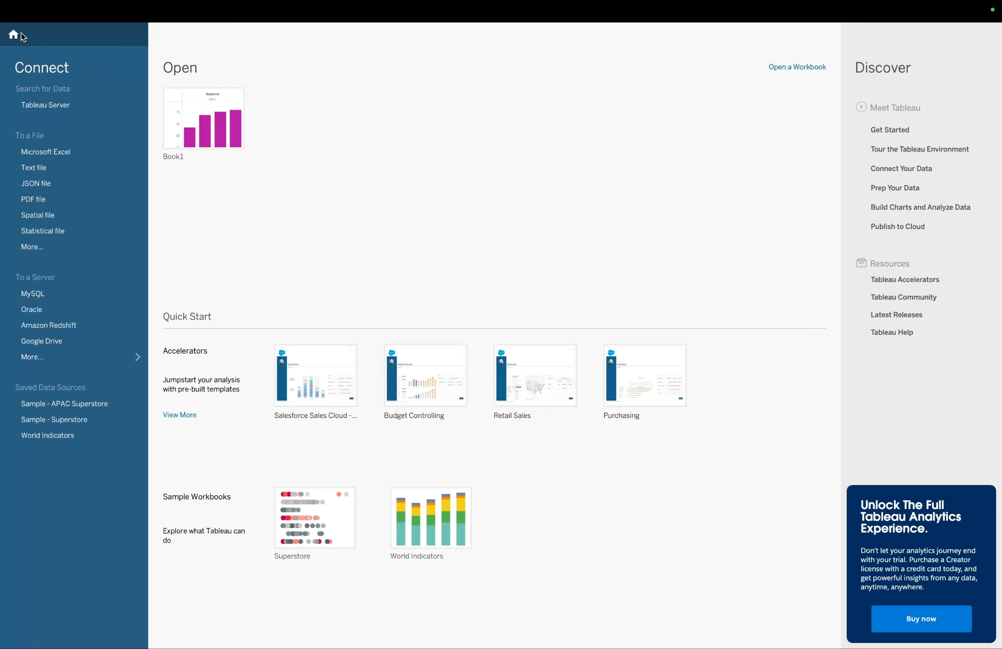
pyautogui.click(13, 35)
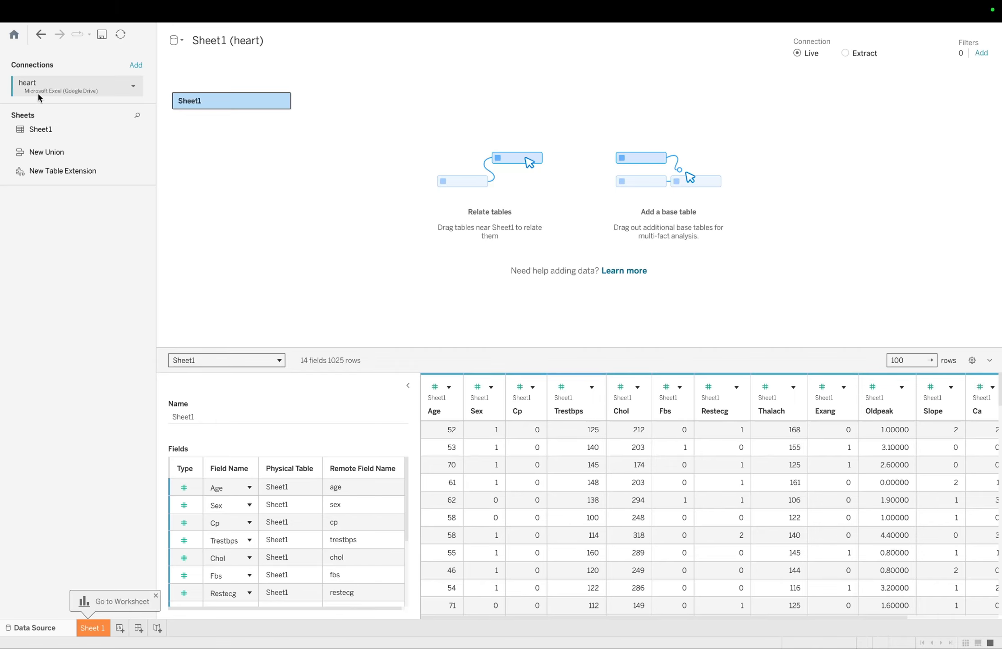
pyautogui.click(14, 35)
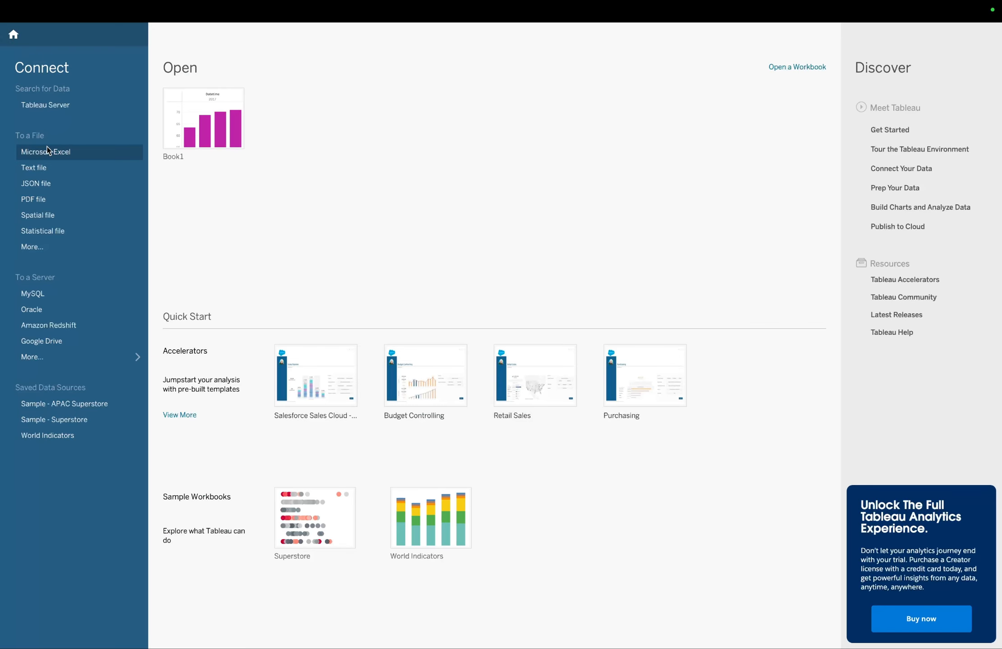
pyautogui.click(36, 250)
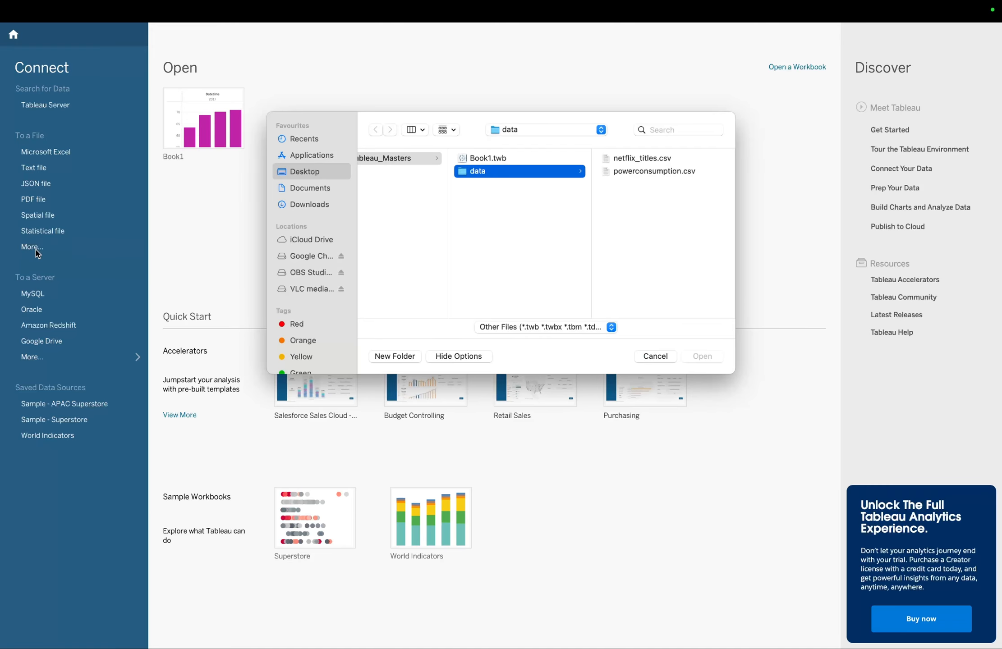
pyautogui.click(663, 172)
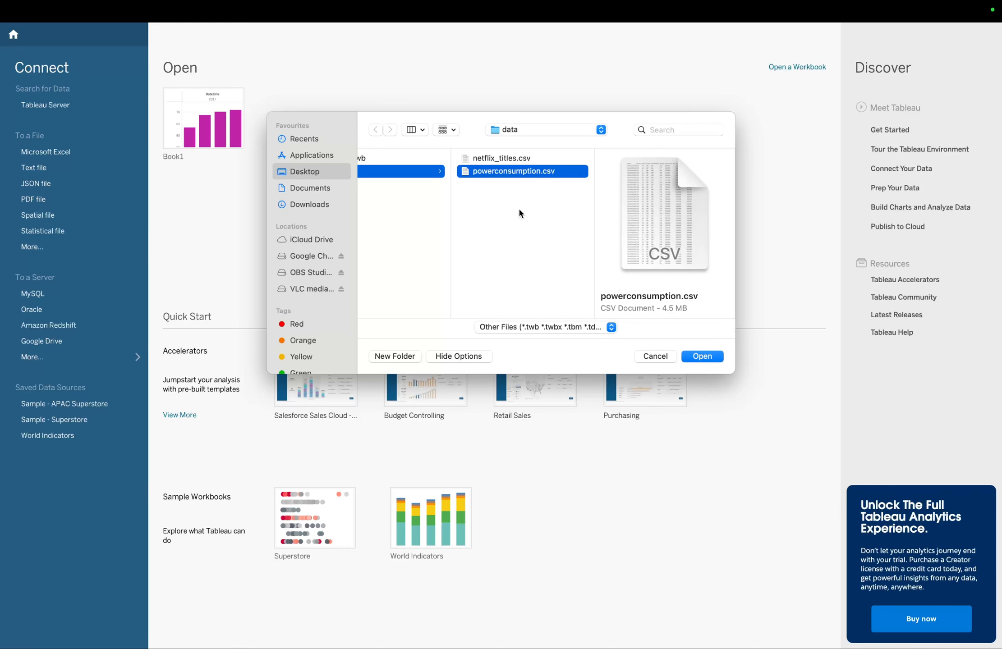
pyautogui.click(702, 356)
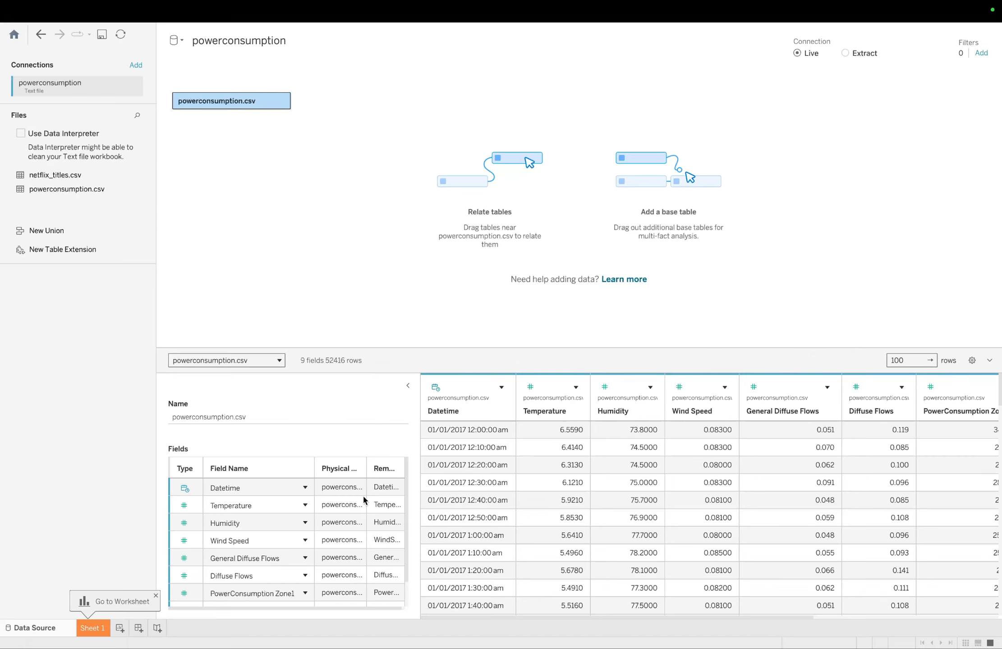
# - Examine the field list and the preview columns of powerconsumption.csv, from Datetime to the PowerConsumption zones
pyautogui.scroll(-2, 363, 495)
pyautogui.scroll(2, 254, 514)
pyautogui.scroll(-2, 227, 545)
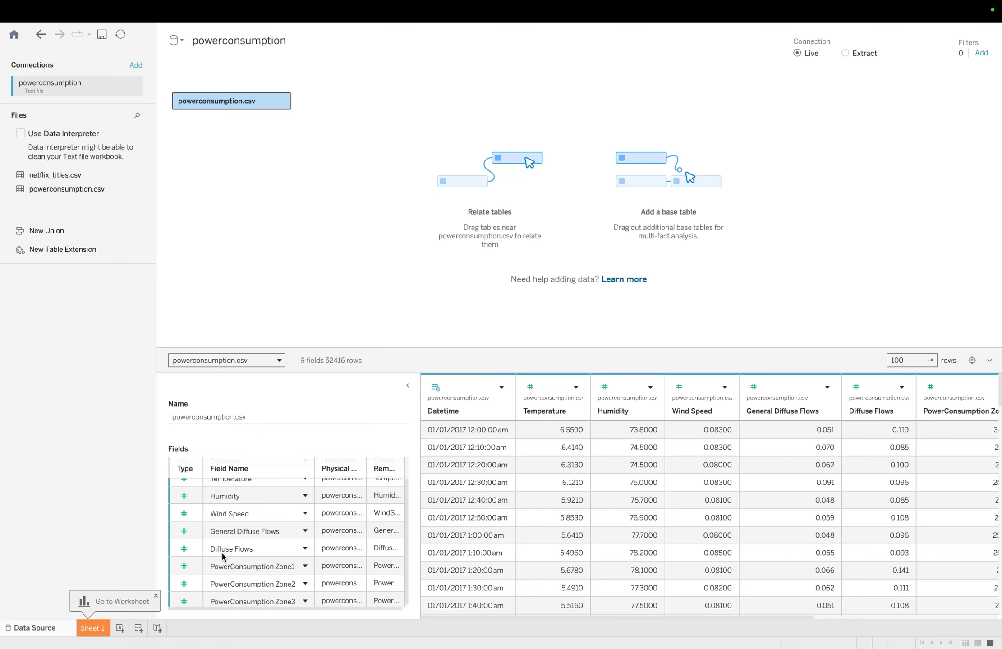
pyautogui.scroll(-1, 246, 549)
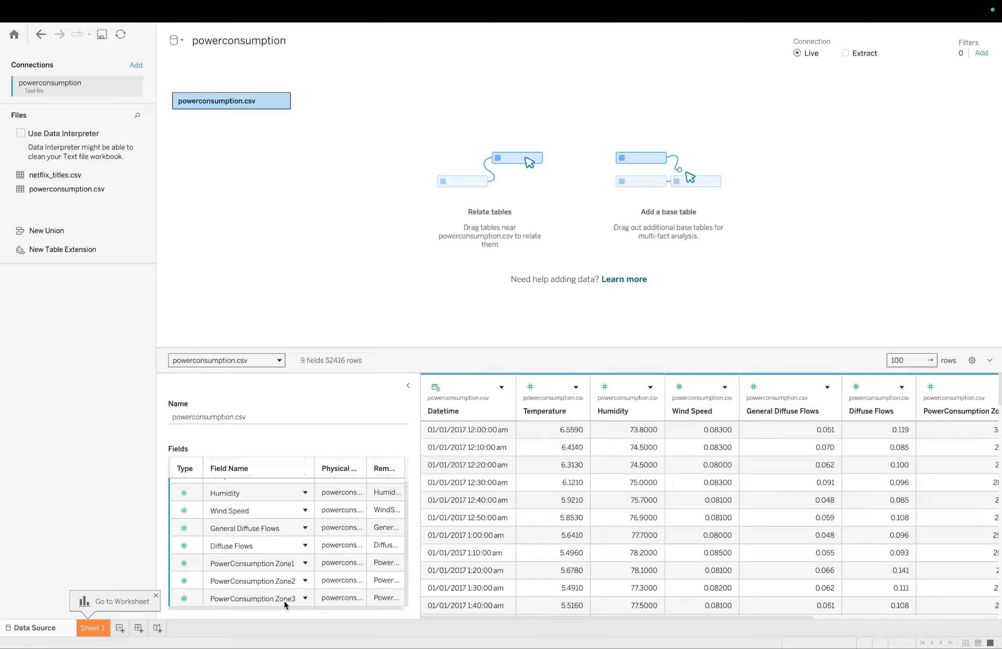
pyautogui.scroll(3, 284, 604)
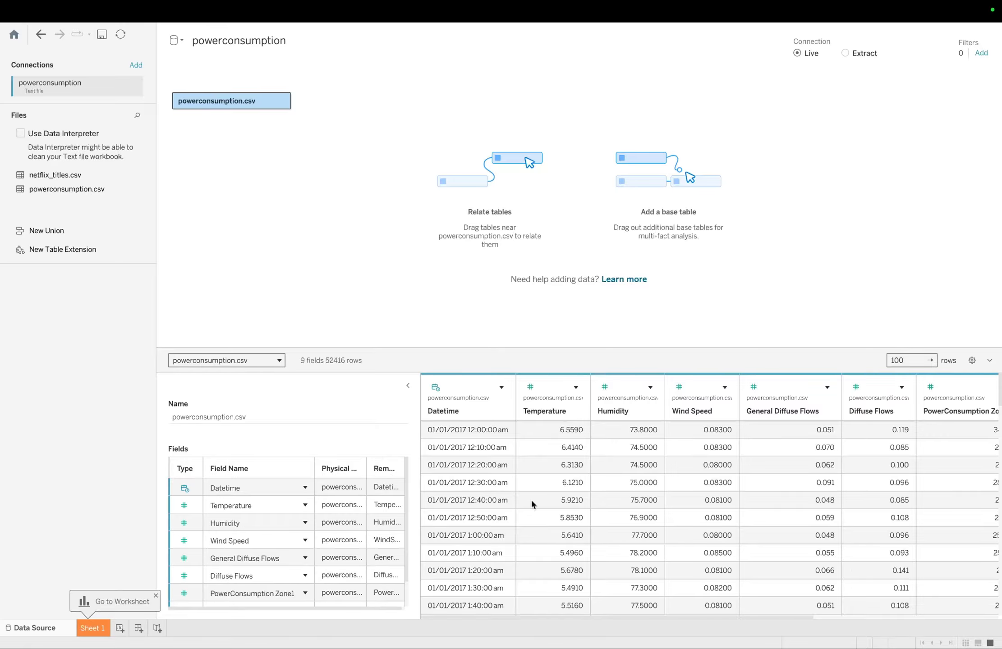
pyautogui.hscroll(1, 606, 510)
pyautogui.hscroll(3, 606, 509)
pyautogui.hscroll(-5, 606, 510)
pyautogui.hscroll(15, 606, 509)
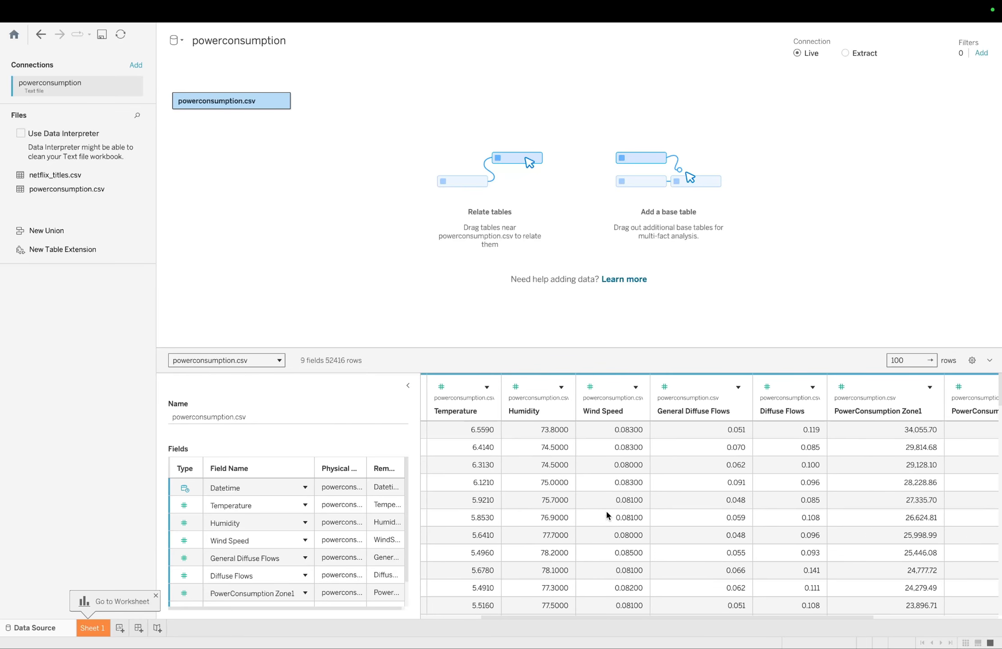
pyautogui.hscroll(-10, 606, 514)
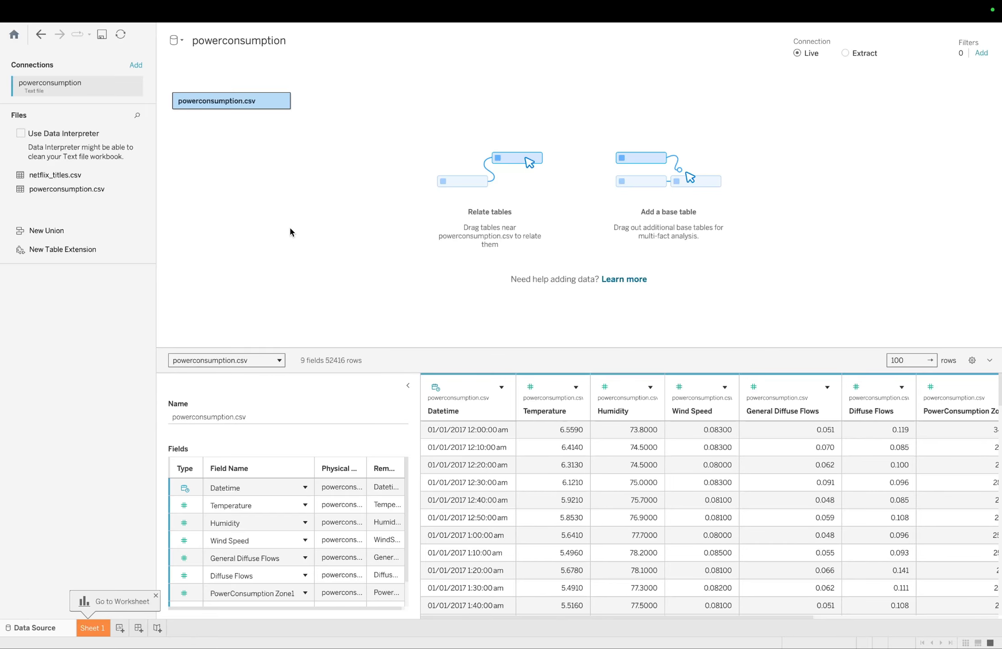
# - Open the Sheet 1 worksheet and examine the powerconsumption fields, including the description of Measure Names
pyautogui.click(89, 630)
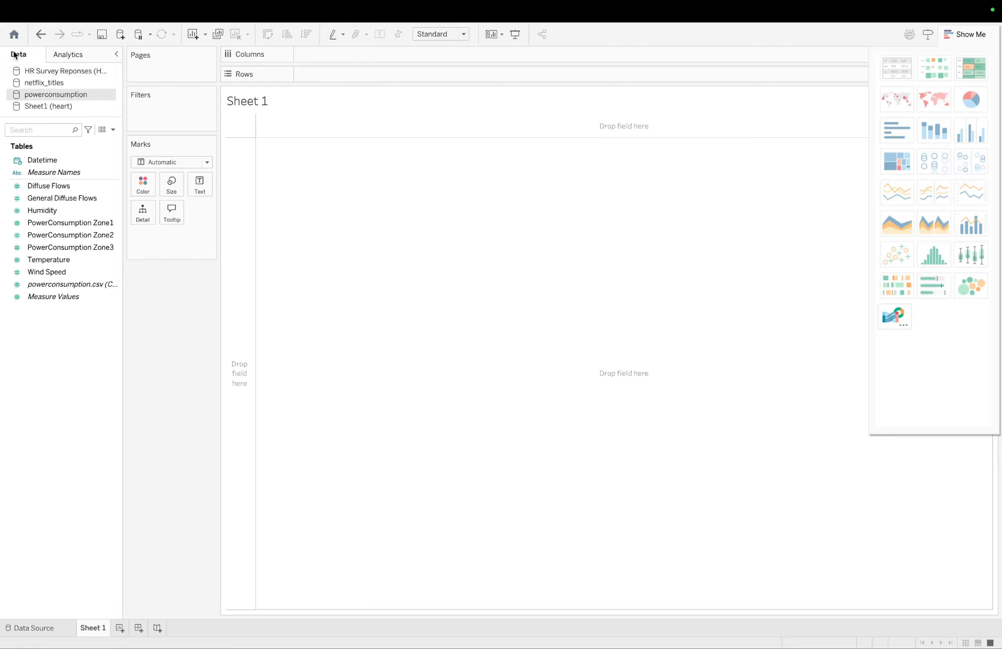
pyautogui.click(20, 246)
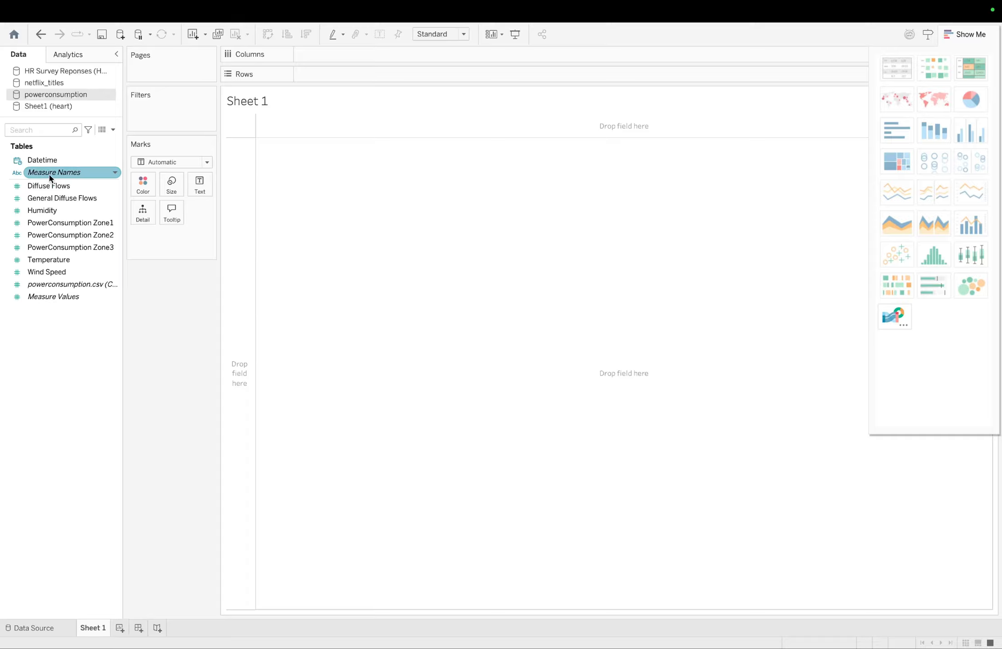
pyautogui.moveTo(50, 178)
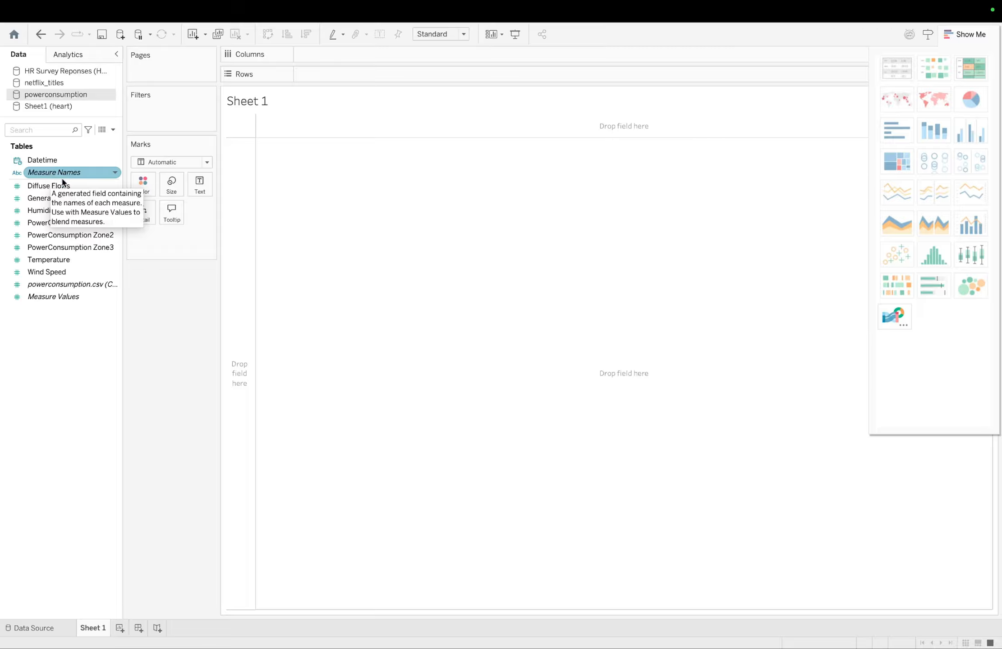
# - Return to the powerconsumption data source, enlarge the data preview area upward, and narrow the field list to give the preview more width
pyautogui.moveTo(54, 297)
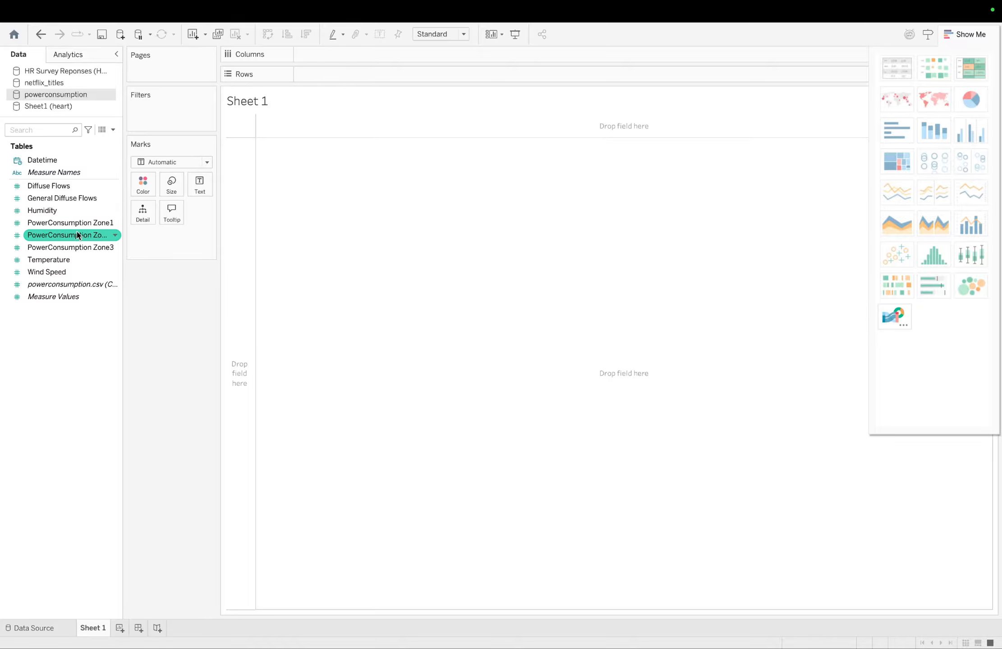
pyautogui.click(38, 632)
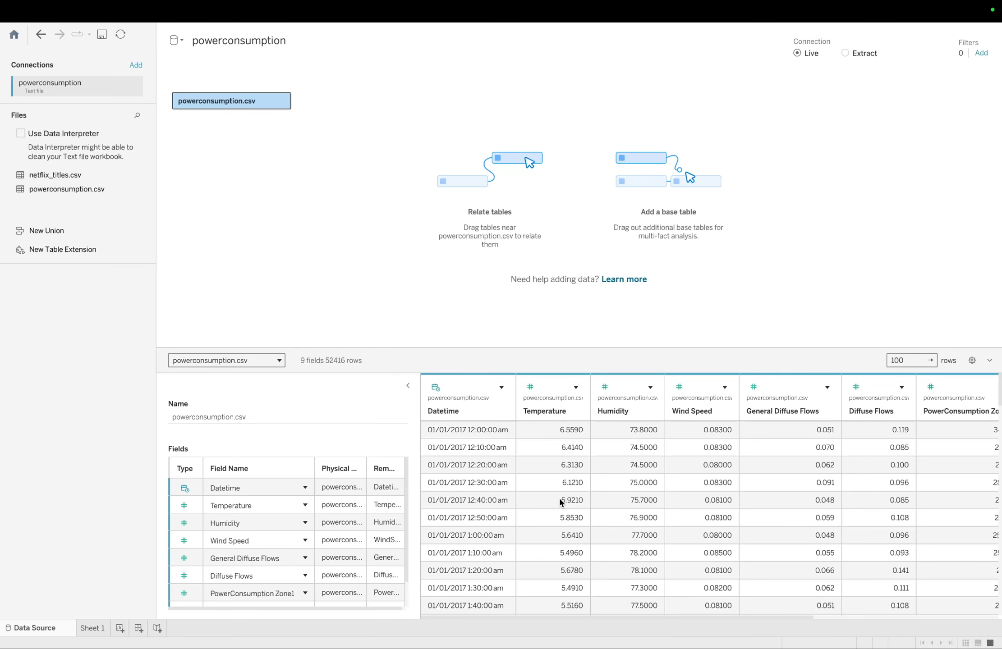
pyautogui.hscroll(1, 560, 502)
pyautogui.hscroll(2, 560, 501)
pyautogui.hscroll(-3, 560, 502)
pyautogui.hscroll(1, 560, 502)
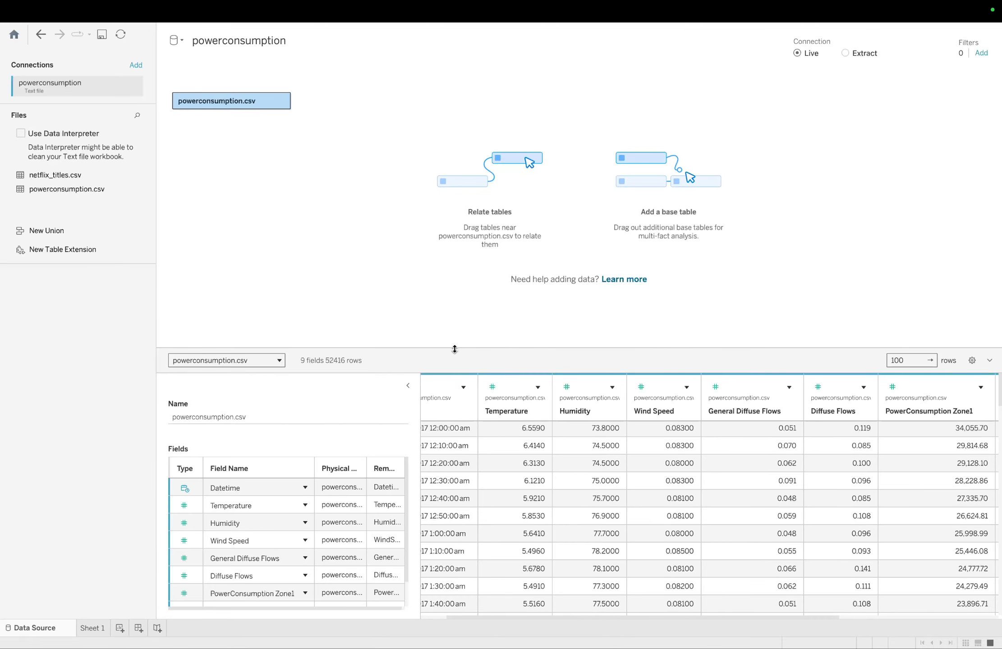
pyautogui.moveTo(455, 348); pyautogui.dragTo(459, 279)
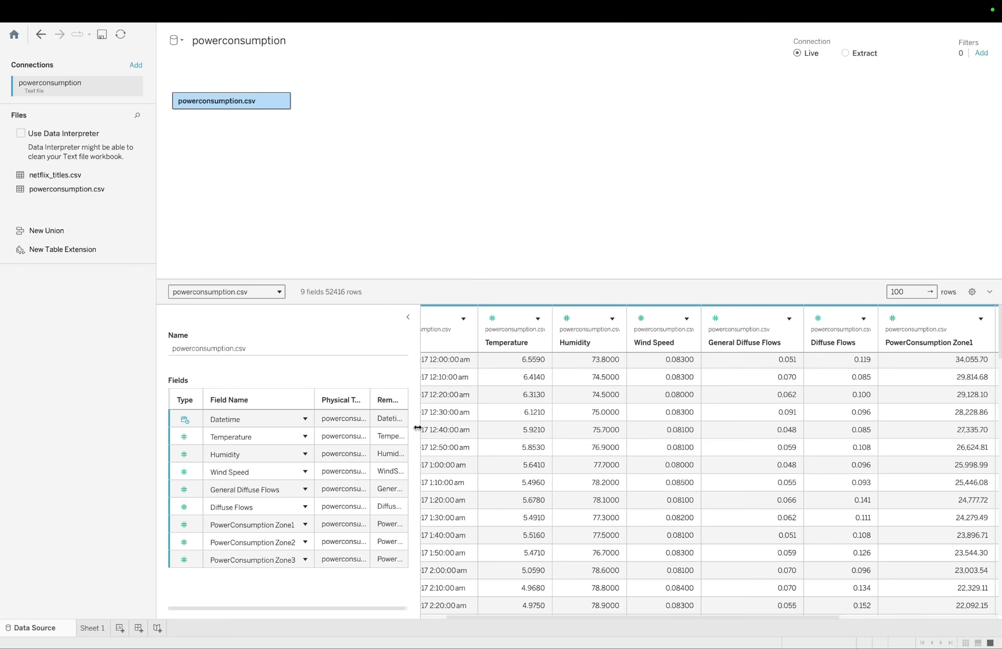
pyautogui.moveTo(417, 427); pyautogui.dragTo(387, 427)
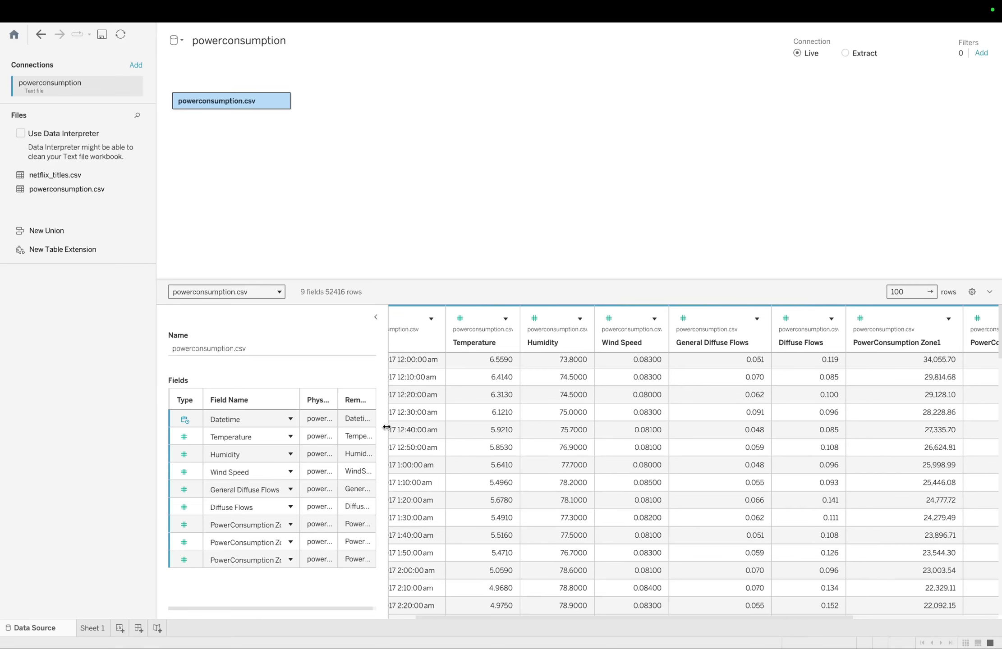
pyautogui.hscroll(-2, 559, 465)
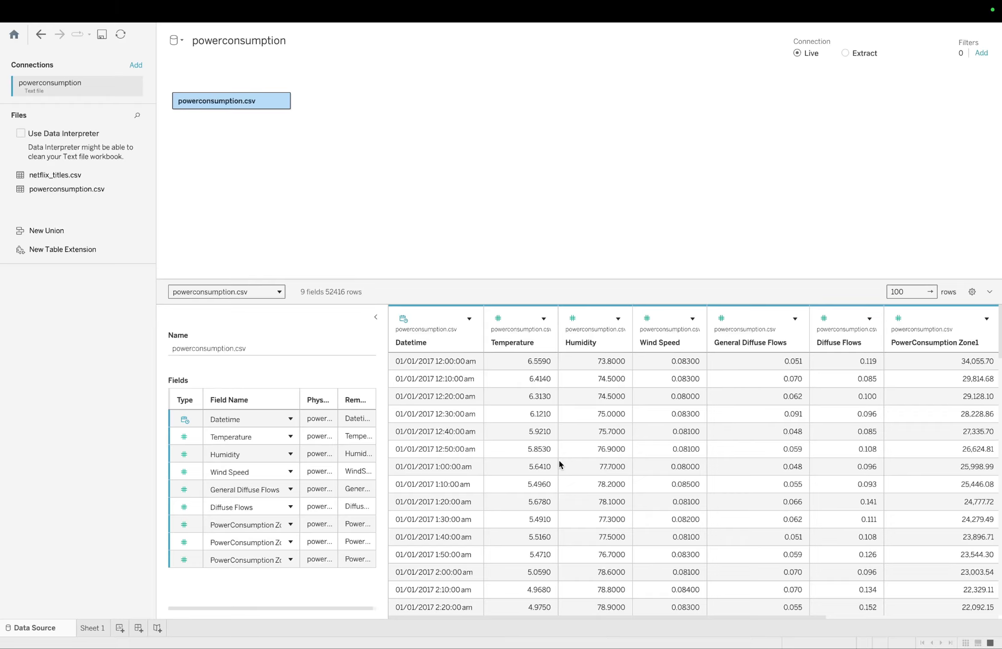
# - Examine the powerconsumption.csv preview across to PowerConsumption Zone3 and down through the Datetime rows
pyautogui.hscroll(5, 558, 459)
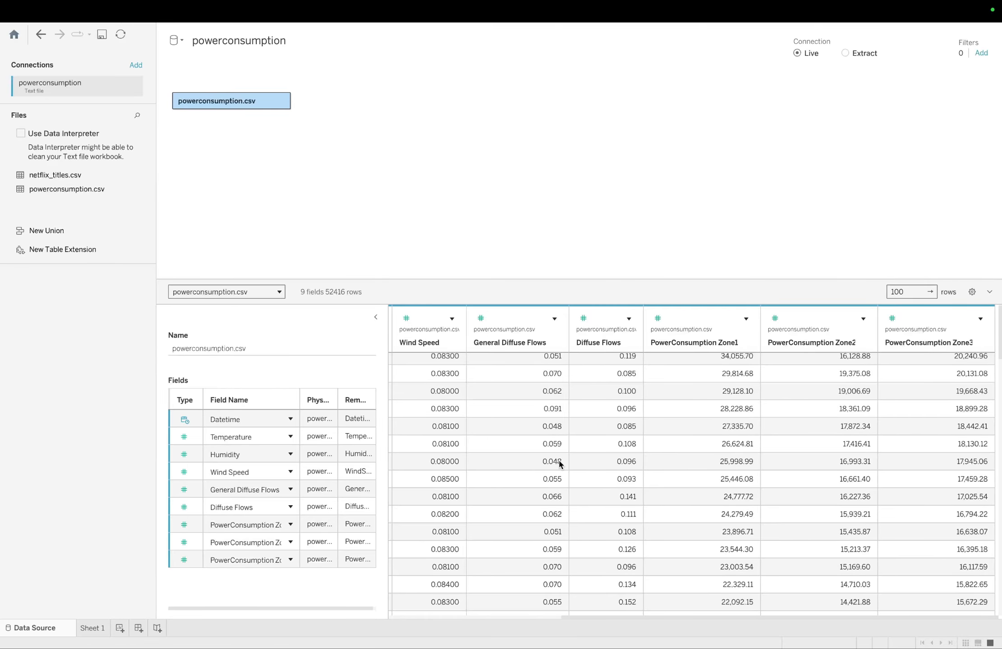
pyautogui.hscroll(-5, 558, 459)
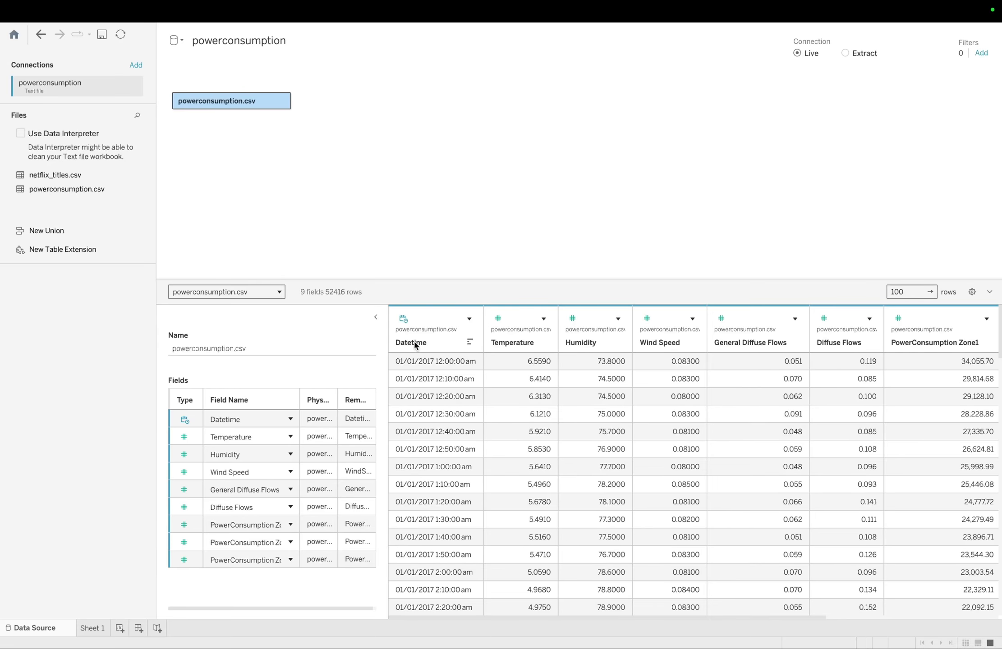
pyautogui.scroll(-3, 422, 403)
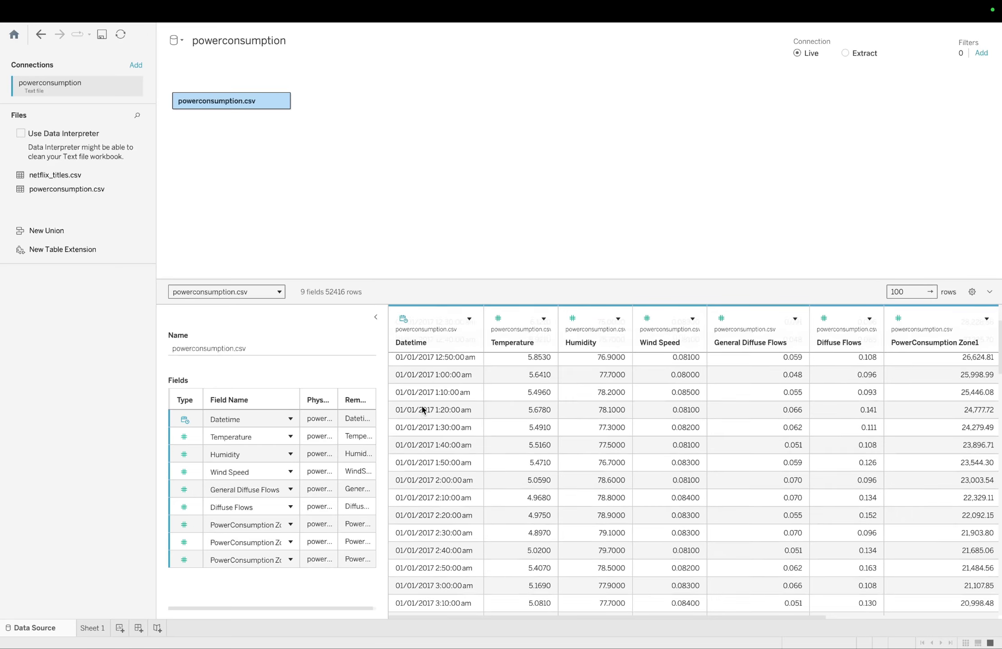
pyautogui.scroll(3, 423, 409)
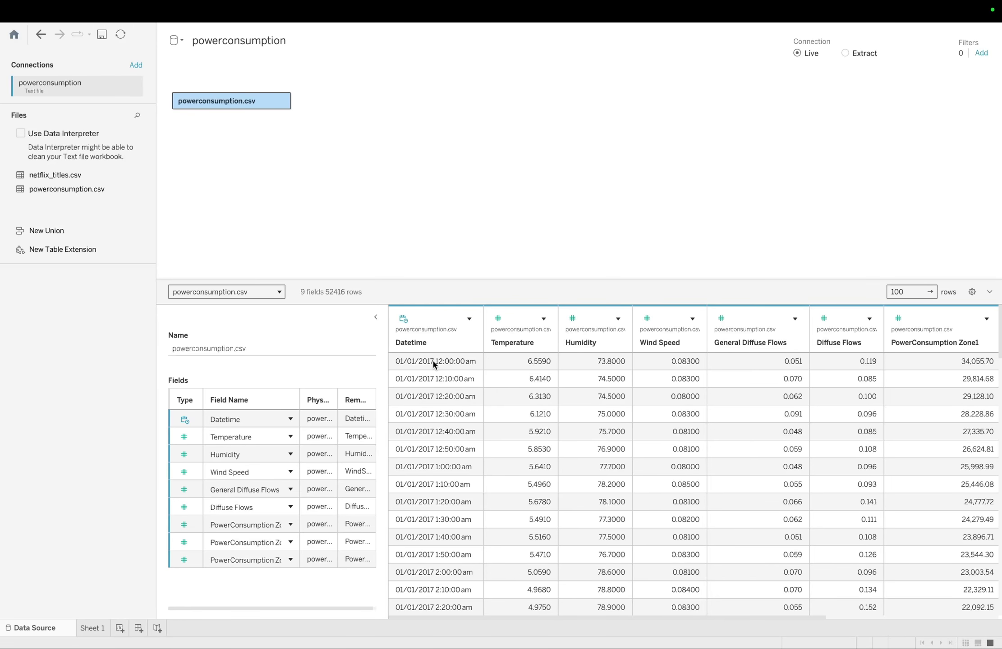
pyautogui.scroll(-20, 428, 412)
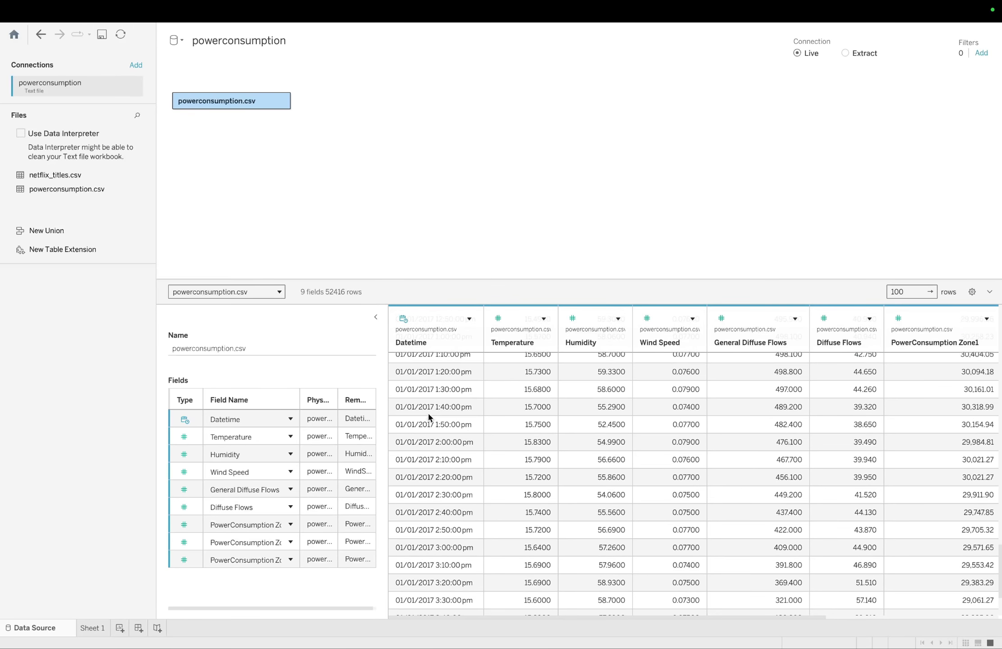
pyautogui.scroll(20, 428, 417)
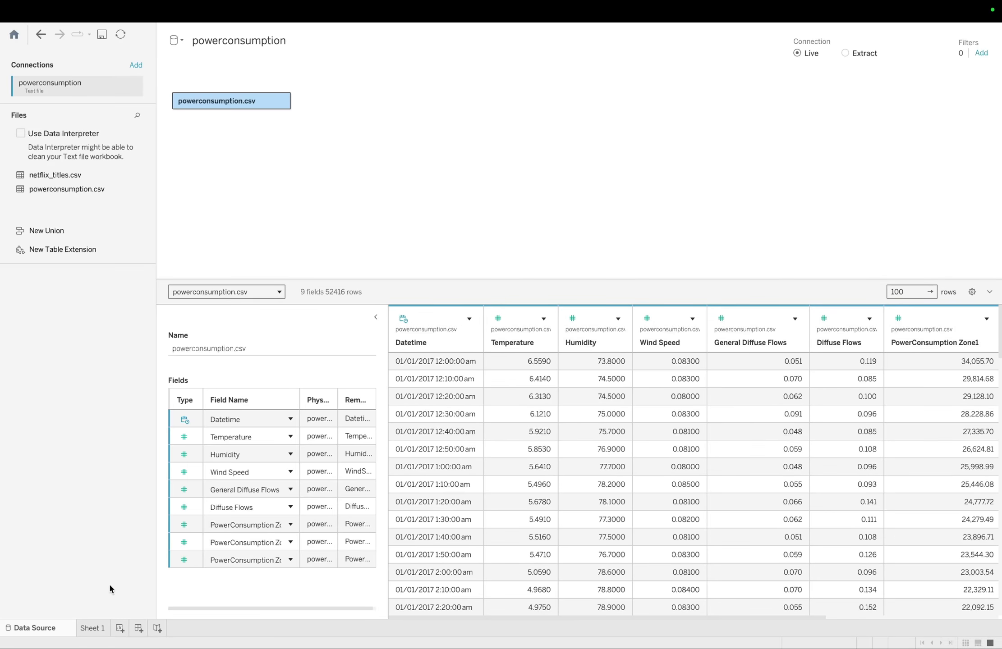
# - Place the Datetime field on Rows in Sheet 1, trying it on Columns before returning it to Rows
pyautogui.click(93, 629)
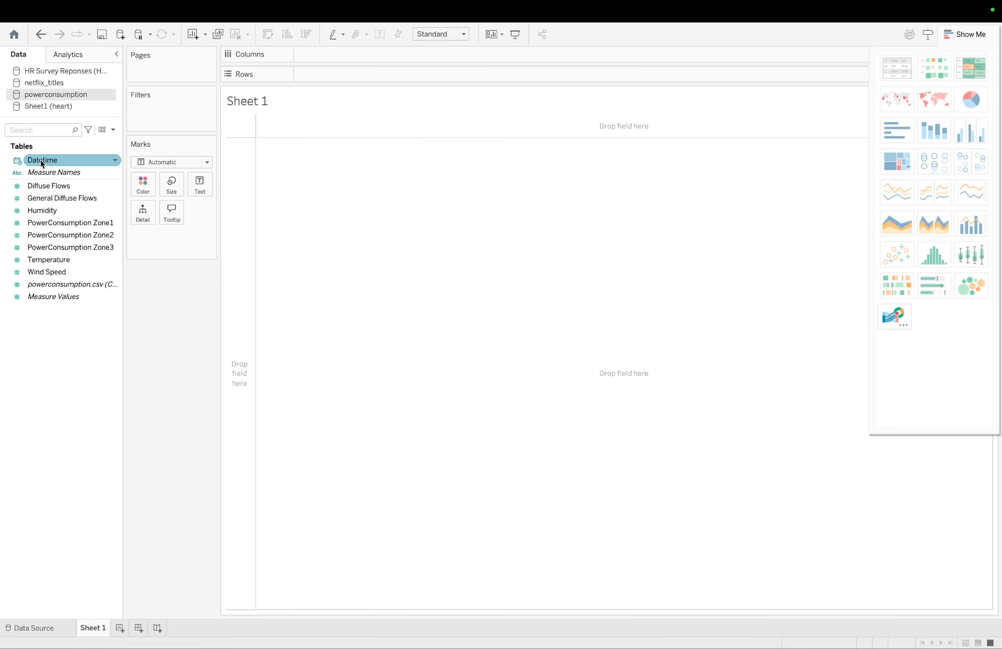
pyautogui.moveTo(41, 162); pyautogui.dragTo(322, 79)
pyautogui.moveTo(321, 78); pyautogui.dragTo(321, 78)
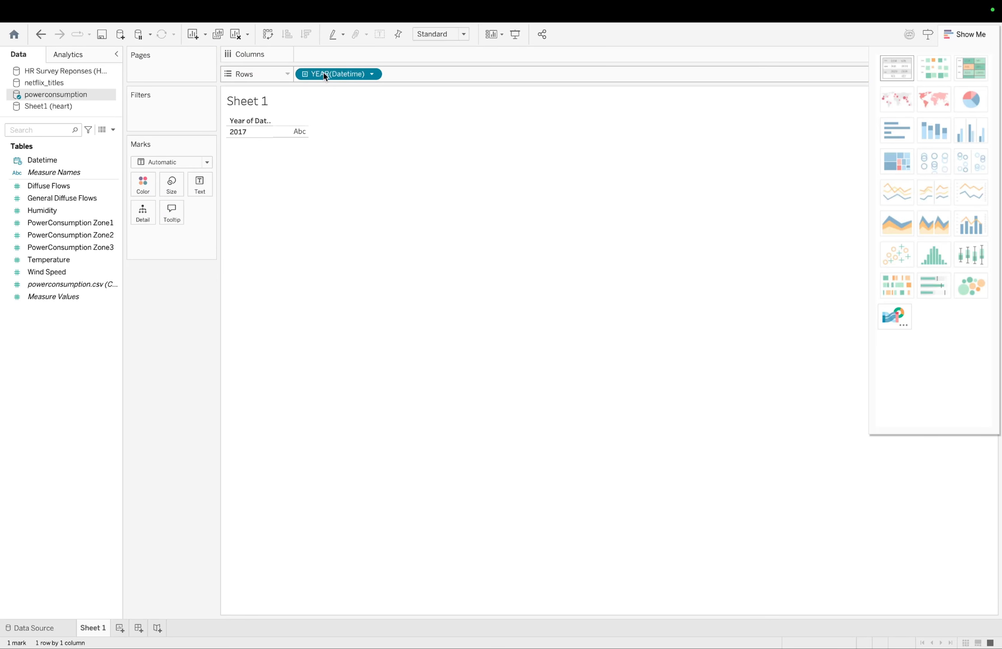
pyautogui.moveTo(323, 73); pyautogui.dragTo(327, 51)
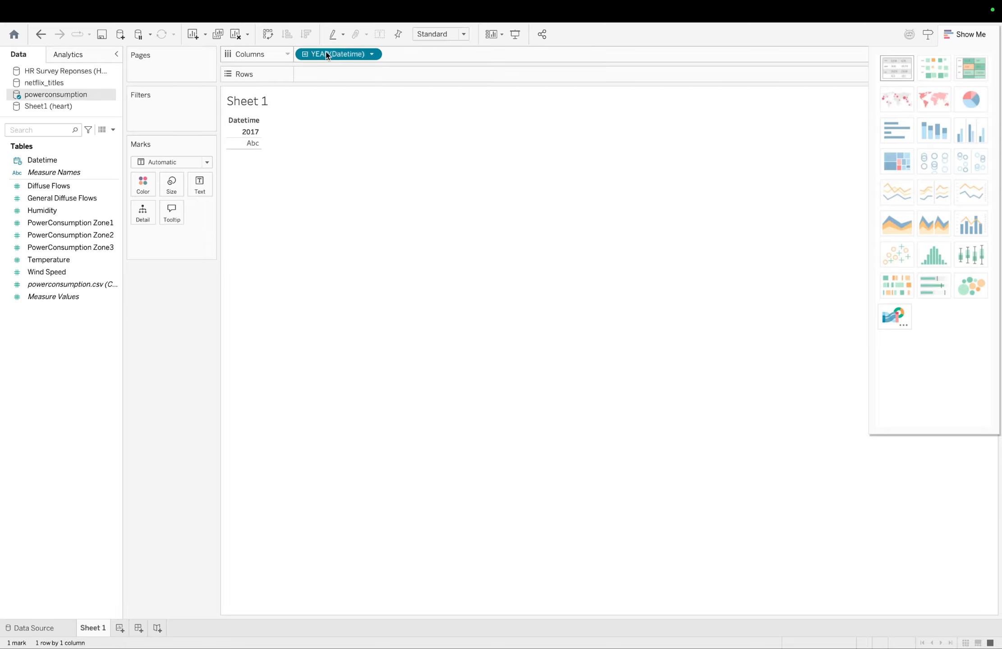
pyautogui.moveTo(324, 53); pyautogui.dragTo(330, 71)
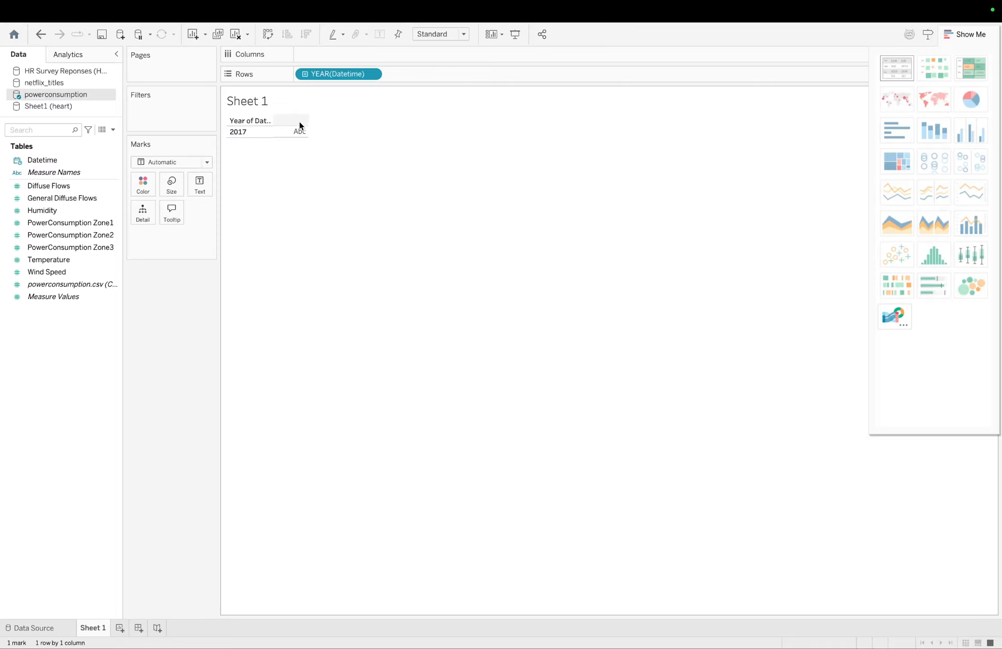
# - Drill the Datetime year on Rows down to quarter and month
pyautogui.moveTo(299, 134)
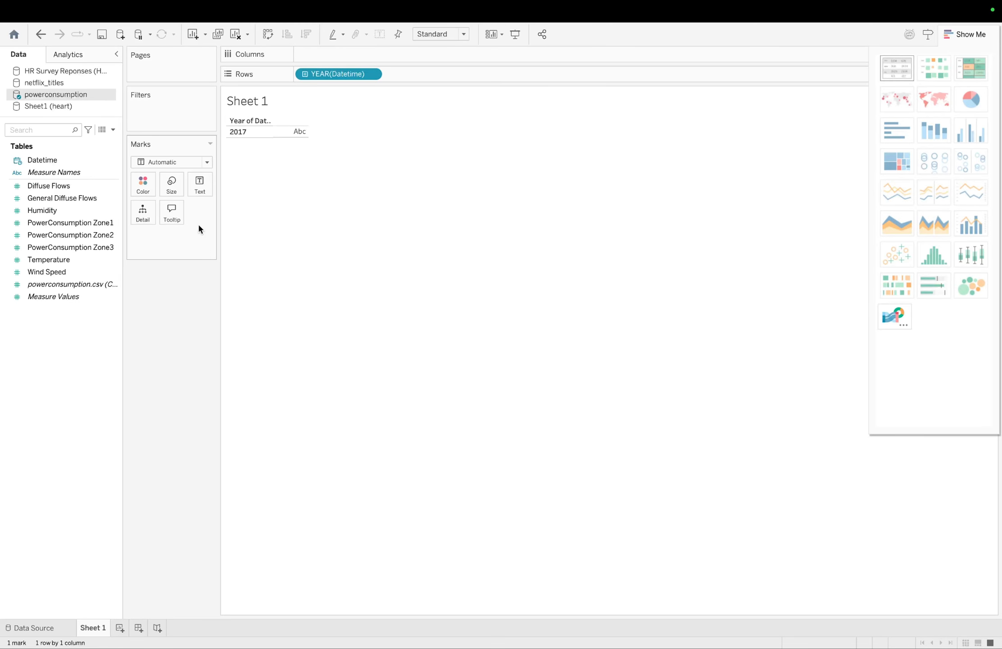
pyautogui.click(305, 74)
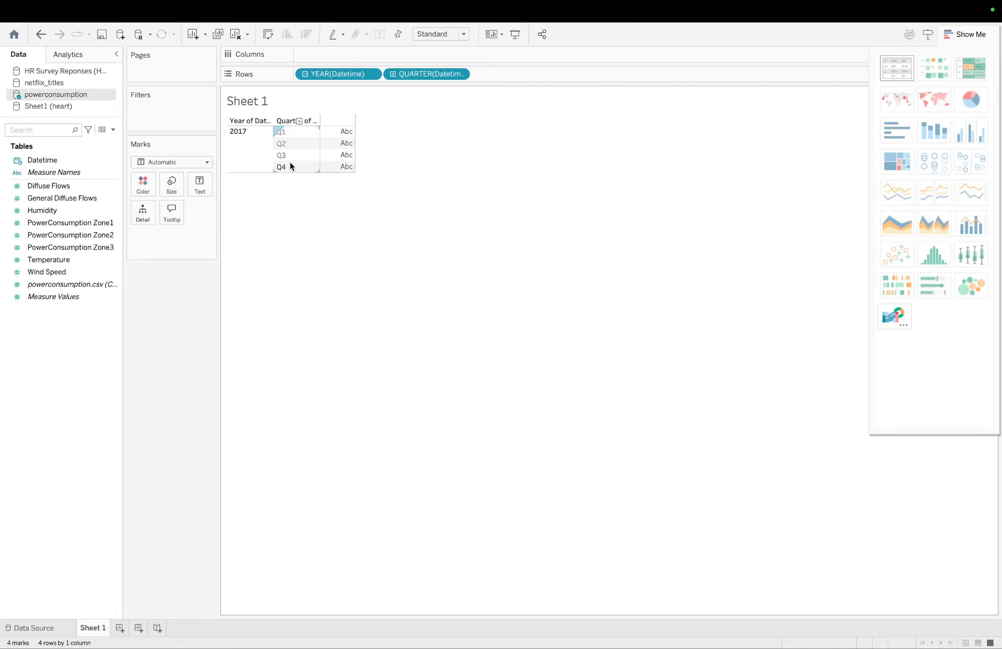
pyautogui.click(393, 75)
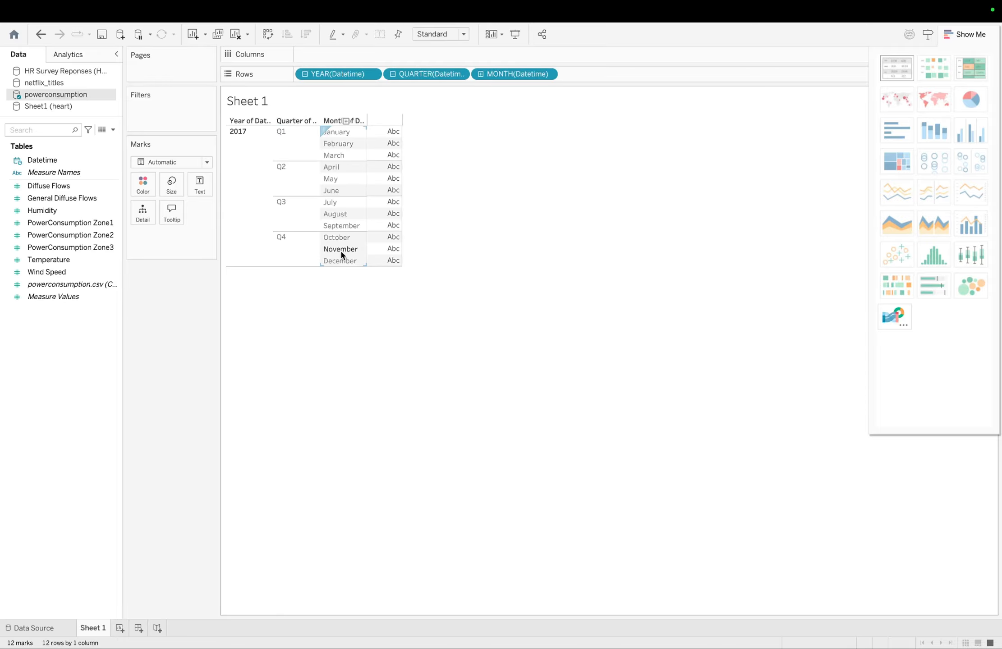
# - Drill the Datetime month down to day and look through the day rows of the months
pyautogui.click(481, 74)
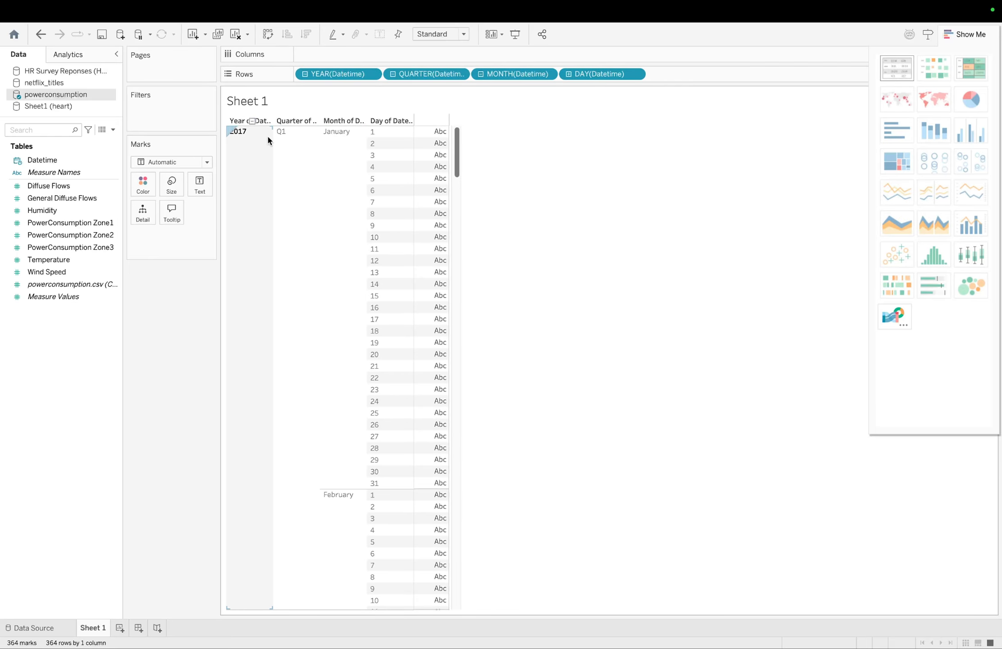
pyautogui.scroll(-5, 242, 259)
pyautogui.scroll(5, 241, 259)
pyautogui.scroll(-1, 290, 304)
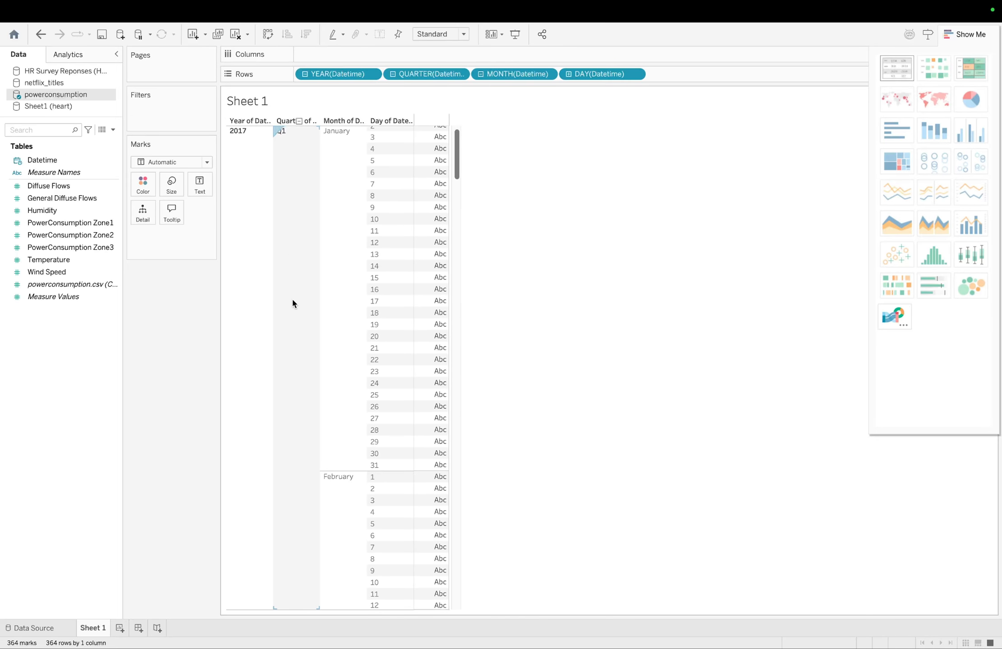
pyautogui.scroll(1, 292, 298)
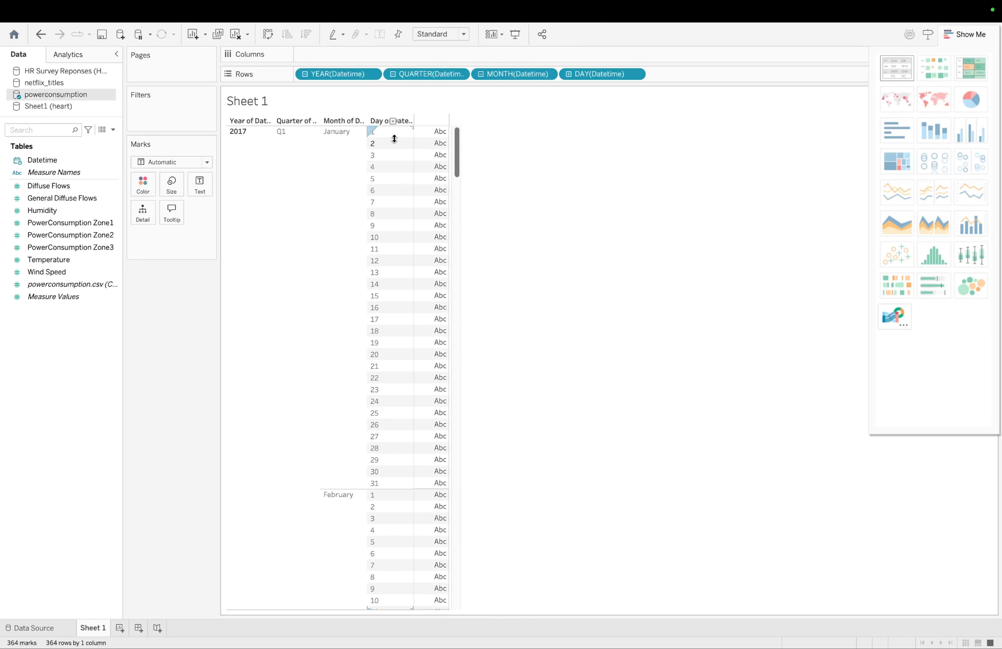
pyautogui.scroll(-20, 382, 305)
pyautogui.scroll(-20, 382, 306)
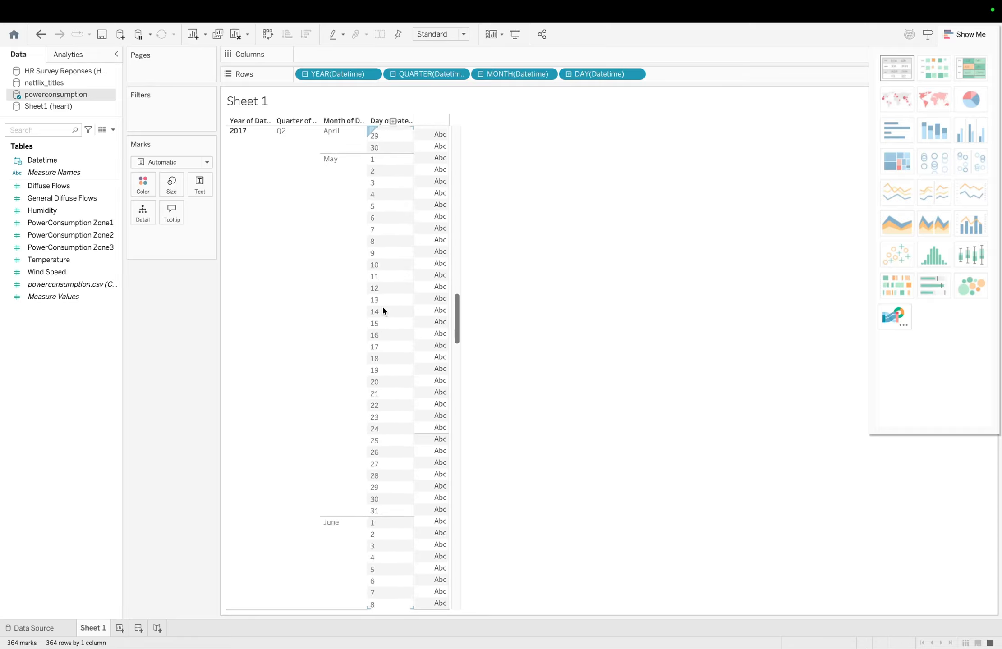
pyautogui.scroll(20, 382, 306)
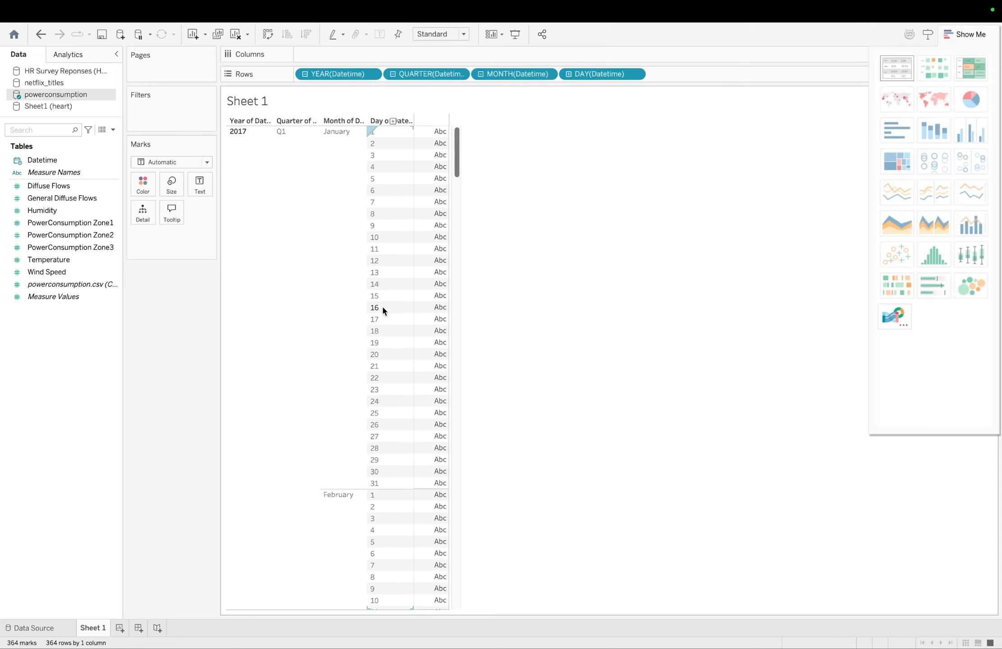
# - Drill the Datetime day further down to hour, minute and second, and look through the resulting rows
pyautogui.click(569, 74)
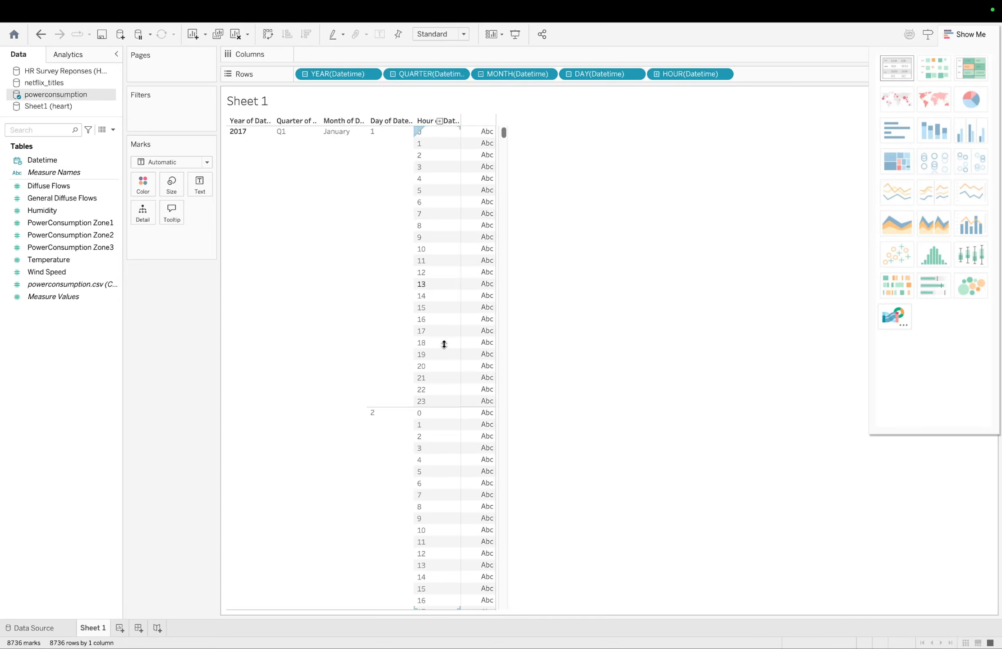
pyautogui.click(657, 75)
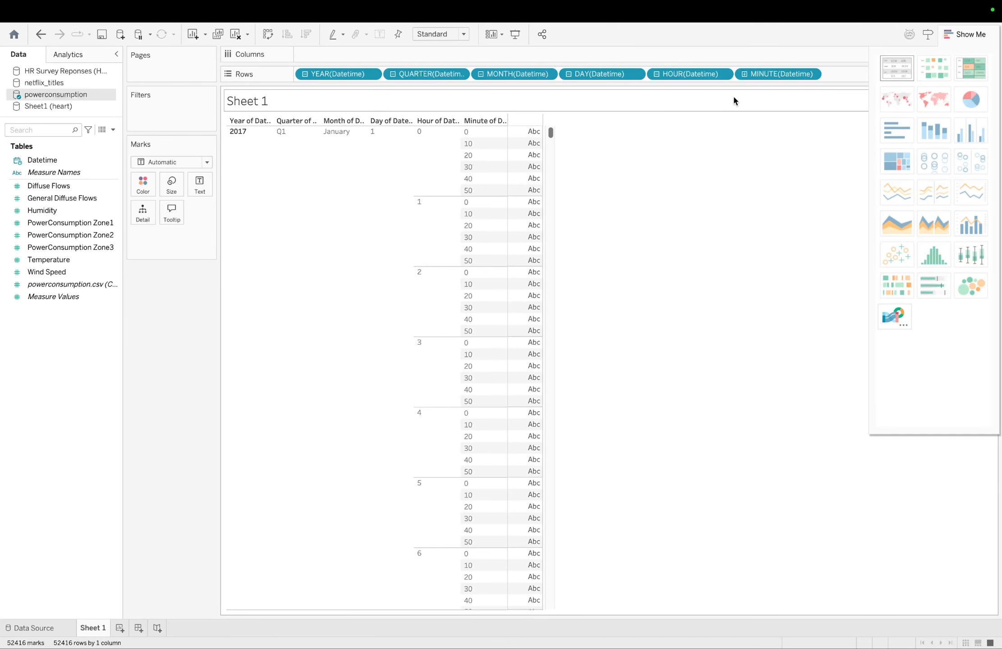
pyautogui.click(745, 74)
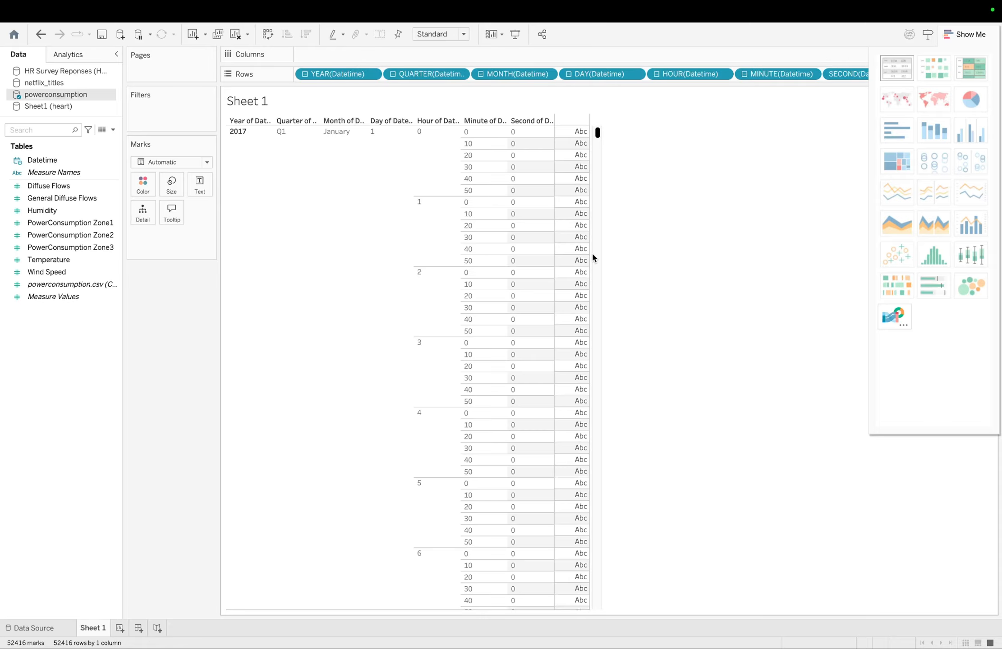
pyautogui.scroll(-10, 593, 254)
pyautogui.scroll(10, 593, 255)
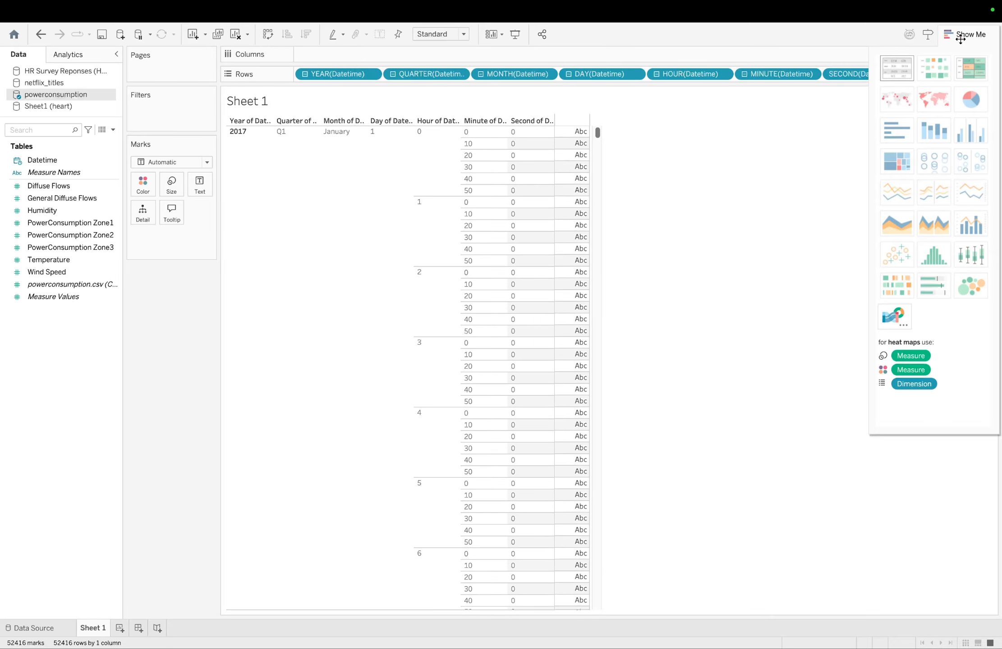
# - Move the Show Me pane aside and remove the second, minute, hour and day levels of Datetime from Rows
pyautogui.moveTo(960, 36); pyautogui.dragTo(981, 105)
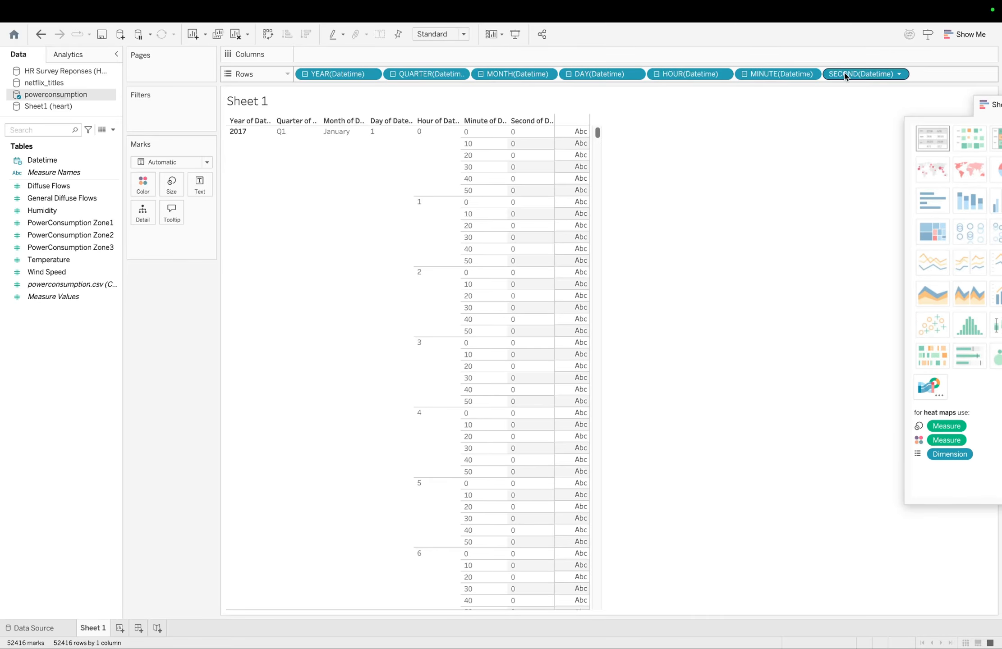
pyautogui.moveTo(846, 76); pyautogui.dragTo(771, 174)
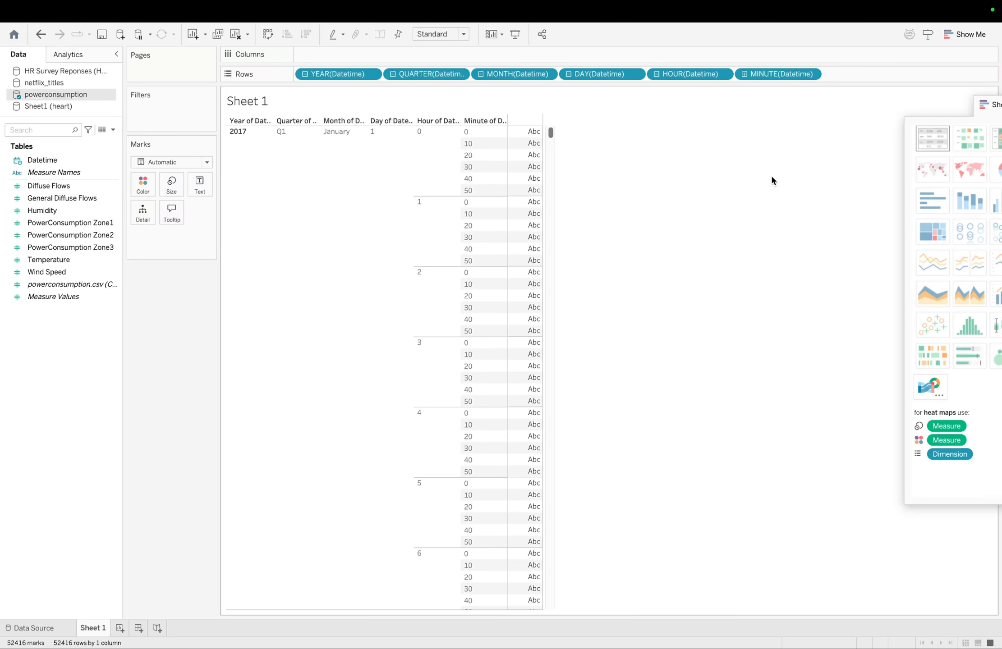
pyautogui.moveTo(759, 79); pyautogui.dragTo(724, 178)
pyautogui.moveTo(686, 74); pyautogui.dragTo(686, 220)
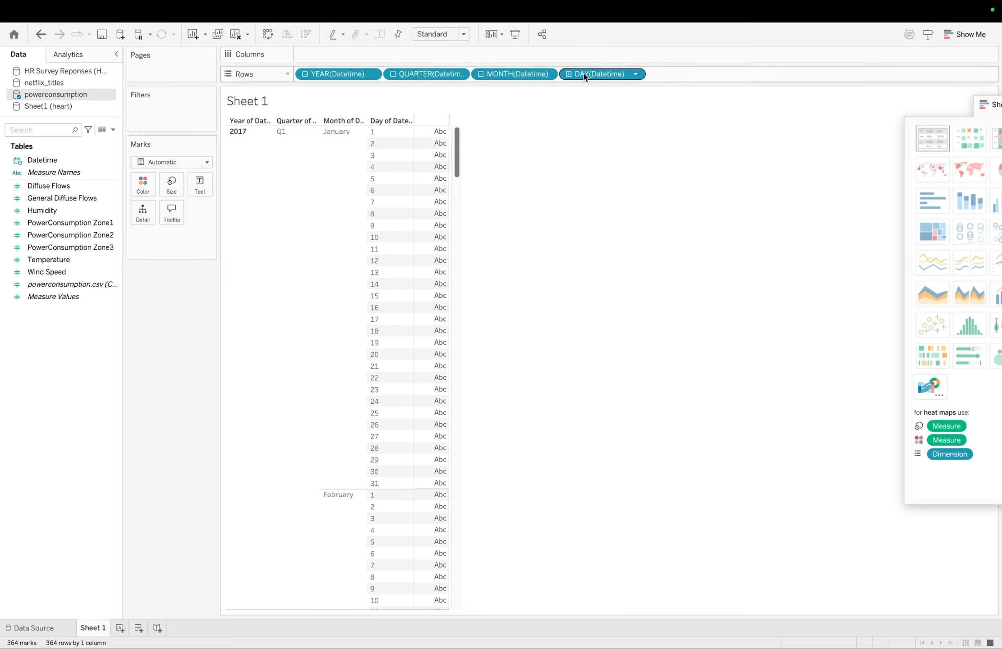
pyautogui.moveTo(586, 75); pyautogui.dragTo(603, 194)
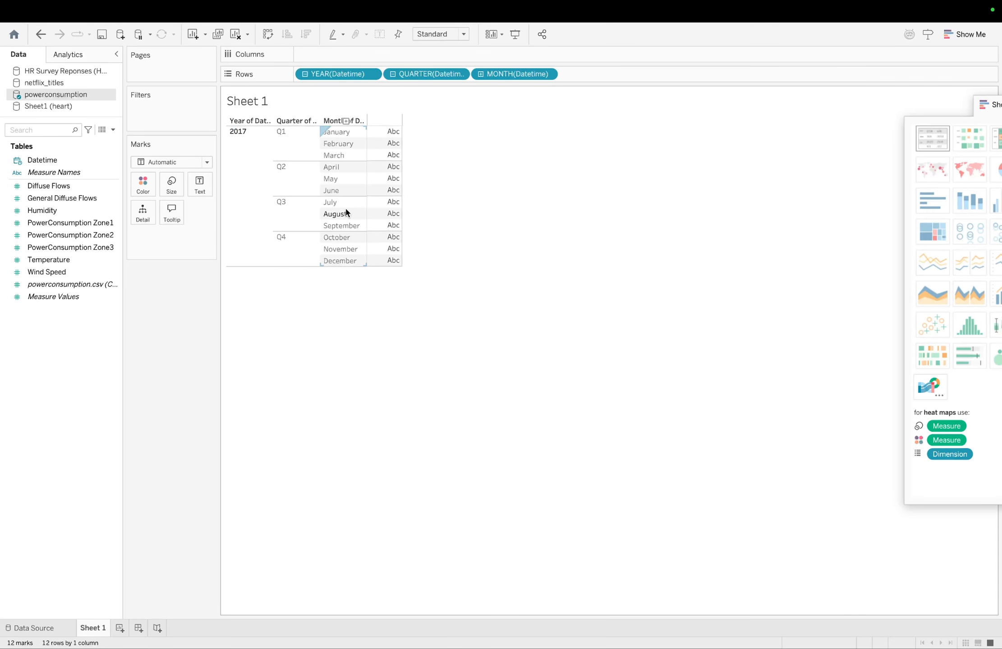
# - Place Wind Speed on Columns as a sum and bring the Show Me chart options fully into view
pyautogui.click(105, 273)
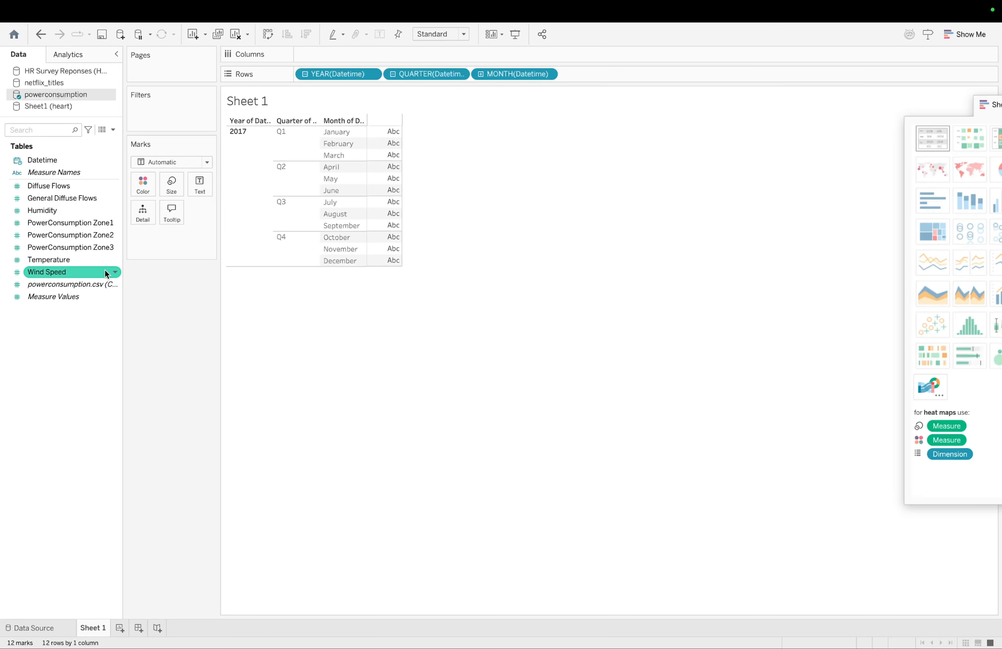
pyautogui.click(67, 261)
pyautogui.click(46, 274)
pyautogui.moveTo(46, 275); pyautogui.dragTo(321, 59)
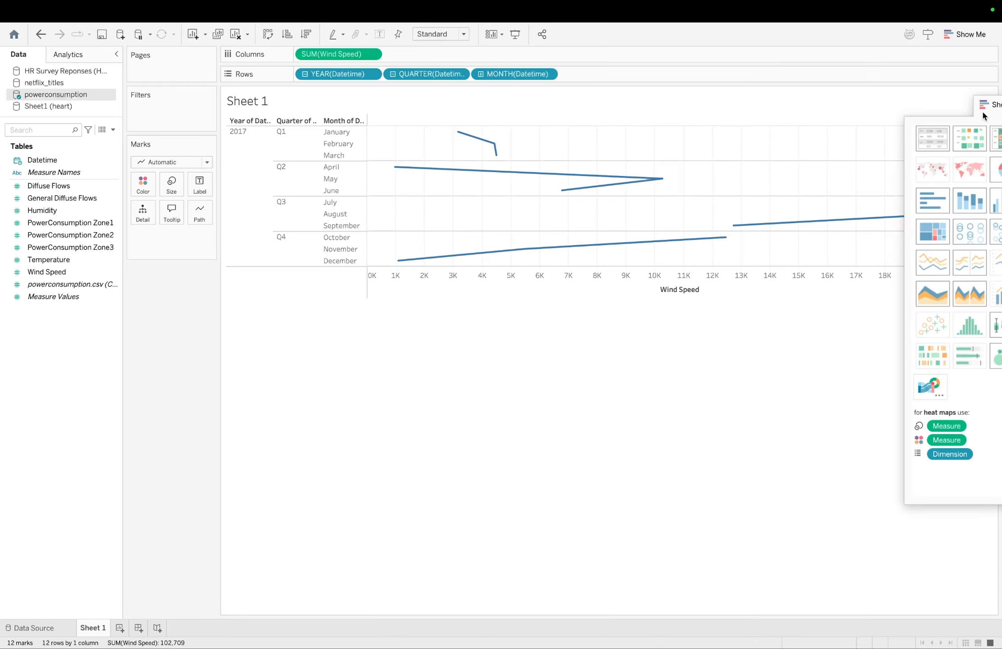
pyautogui.moveTo(987, 107); pyautogui.dragTo(796, 147)
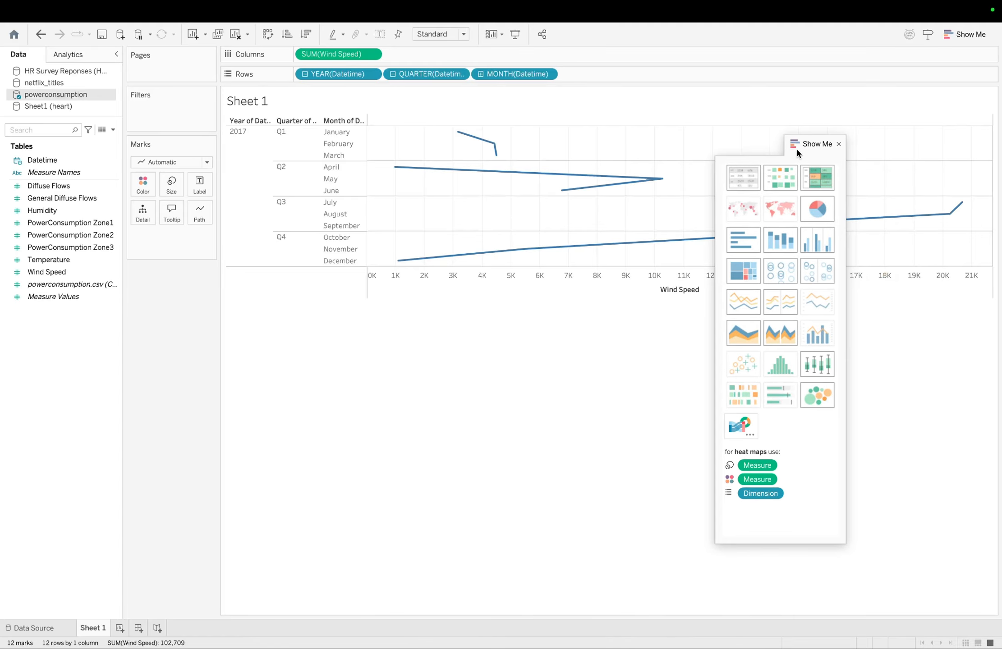
# - Close the Show Me pane and swap rows and columns so Wind Speed is on Rows and the Datetime levels are on Columns
pyautogui.click(839, 144)
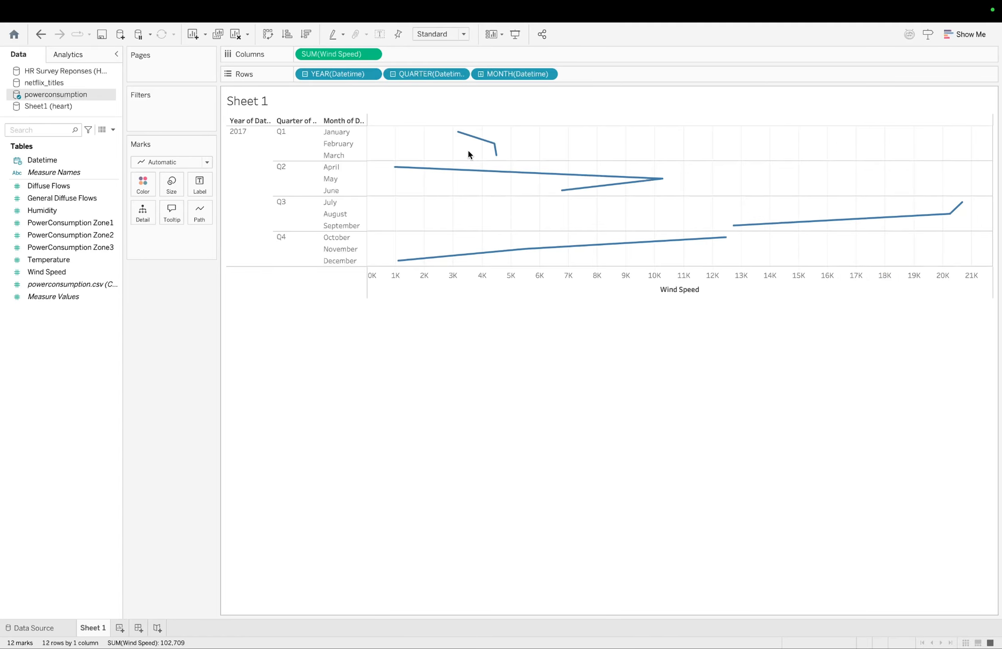
pyautogui.moveTo(515, 170)
pyautogui.moveTo(495, 152)
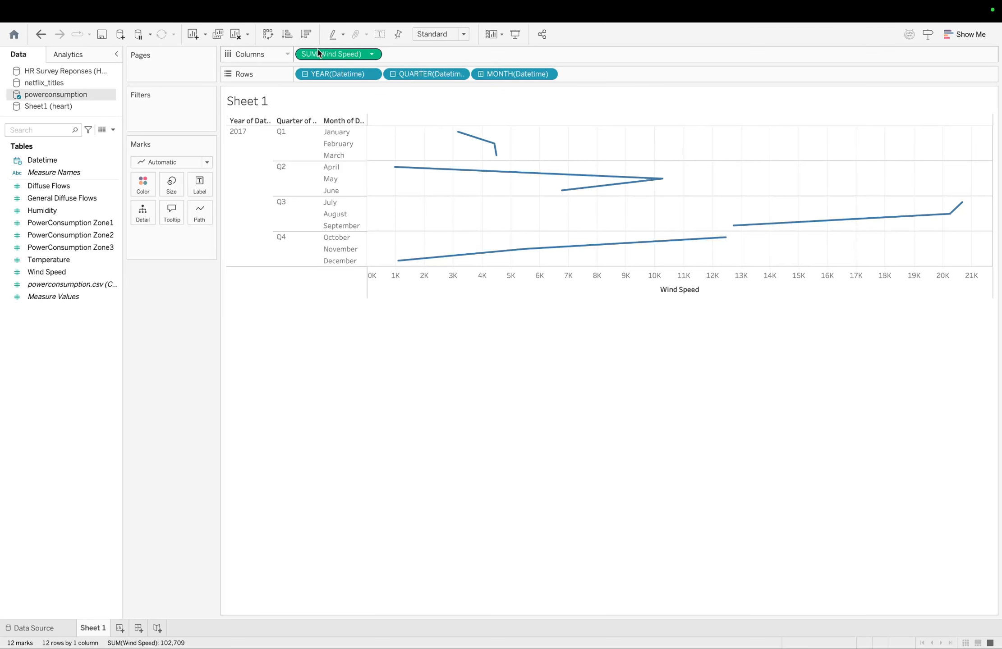
pyautogui.click(268, 34)
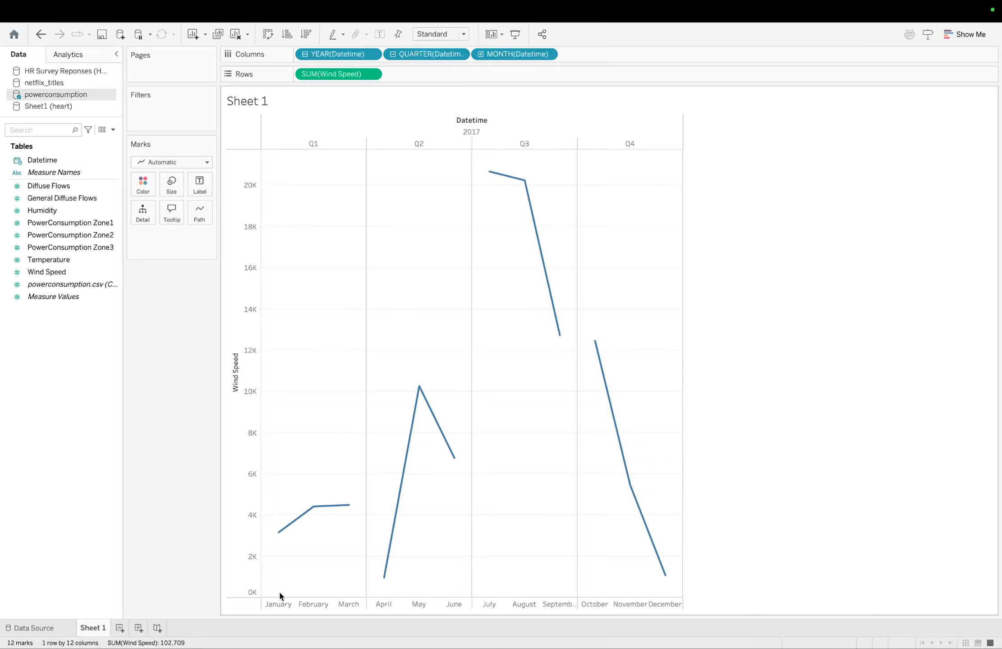
# - Compare the January Wind Speed point on Sheet 1 with the individual Wind Speed readings in the powerconsumption data source
pyautogui.moveTo(279, 539)
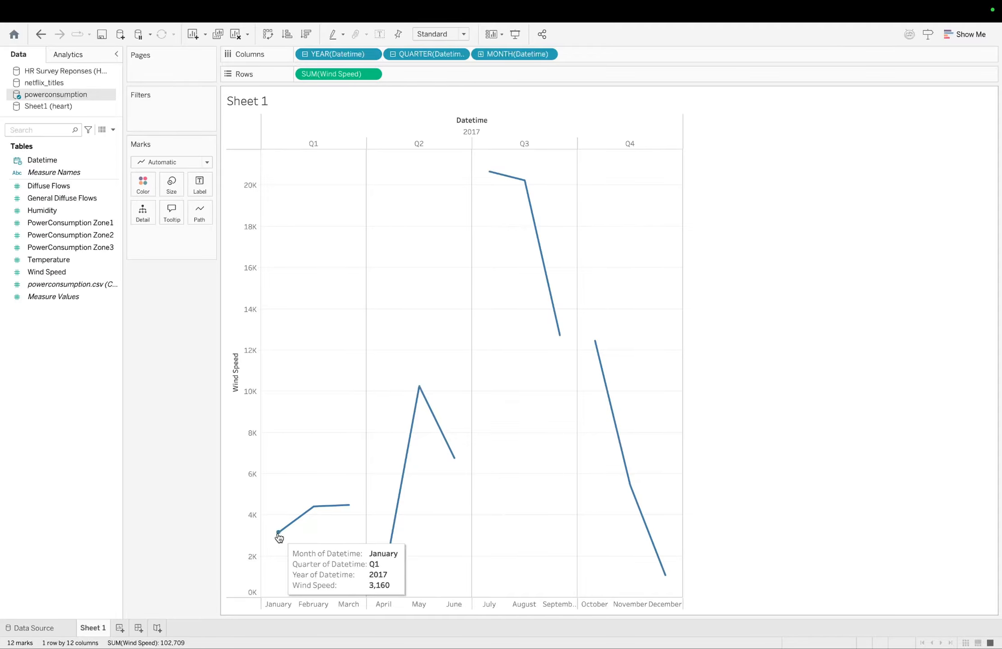
pyautogui.click(33, 629)
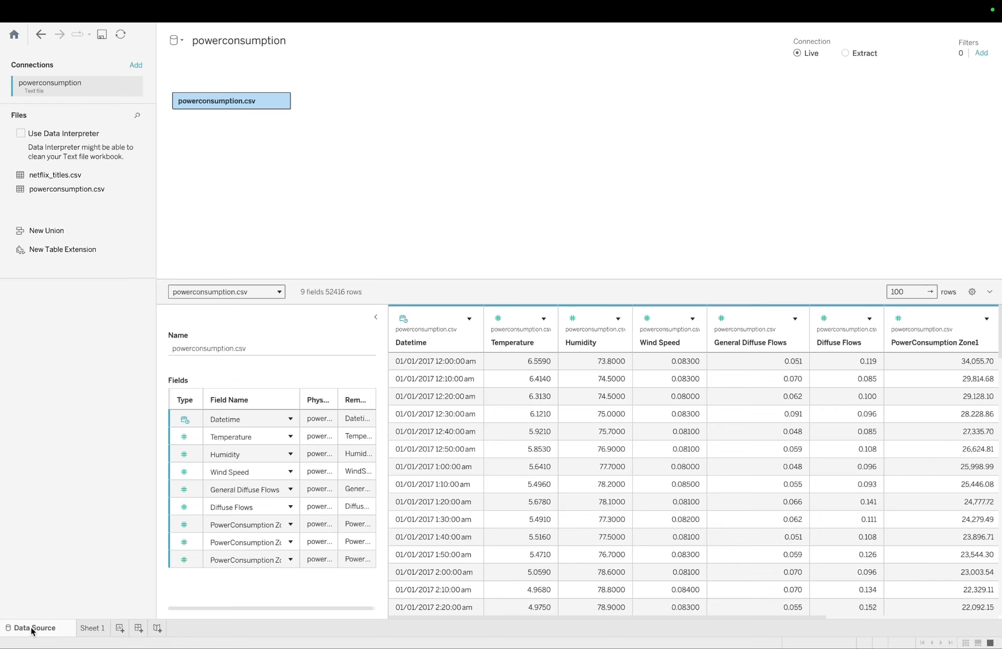
pyautogui.hscroll(5, 577, 502)
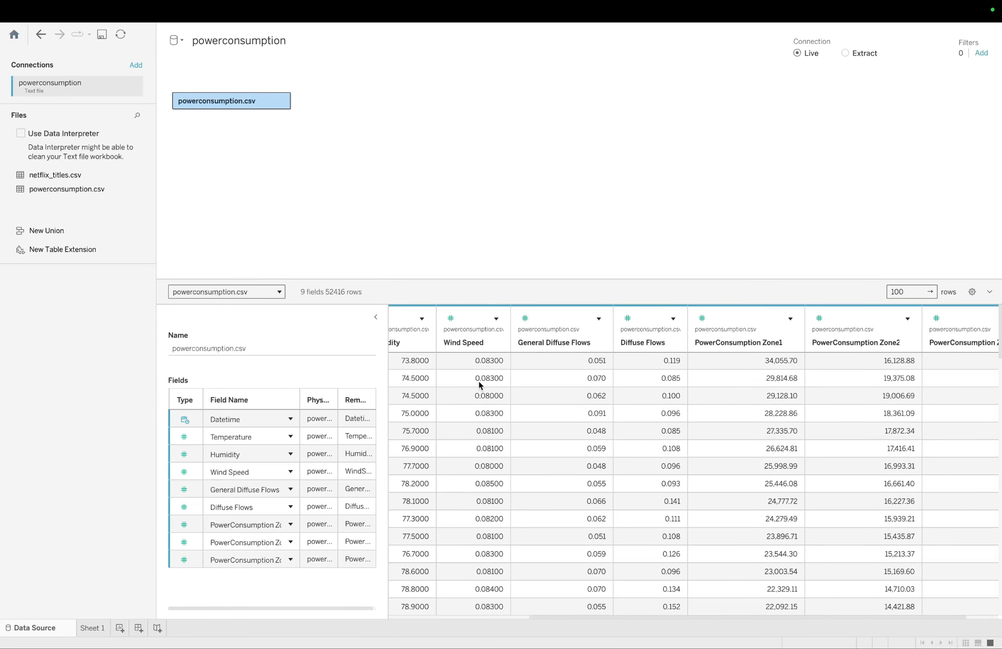
pyautogui.scroll(-10, 477, 420)
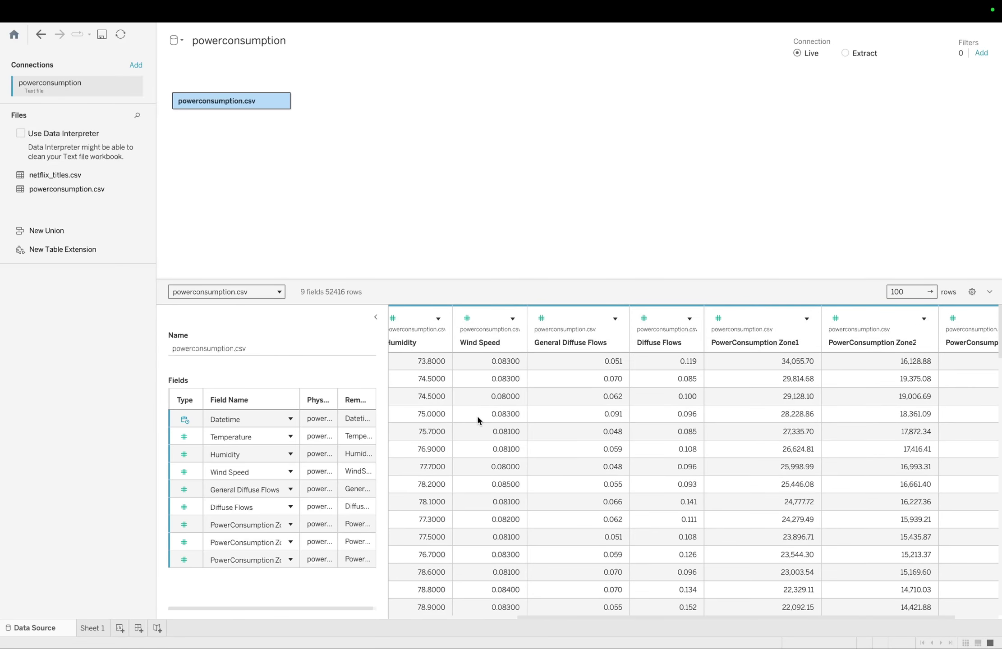
pyautogui.scroll(5, 478, 420)
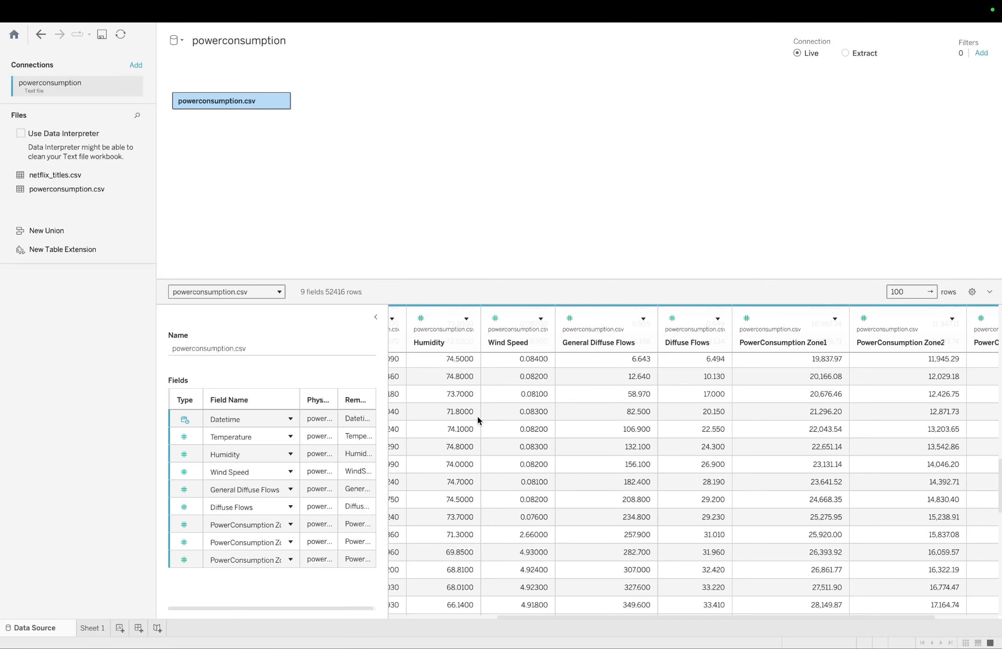
pyautogui.click(90, 628)
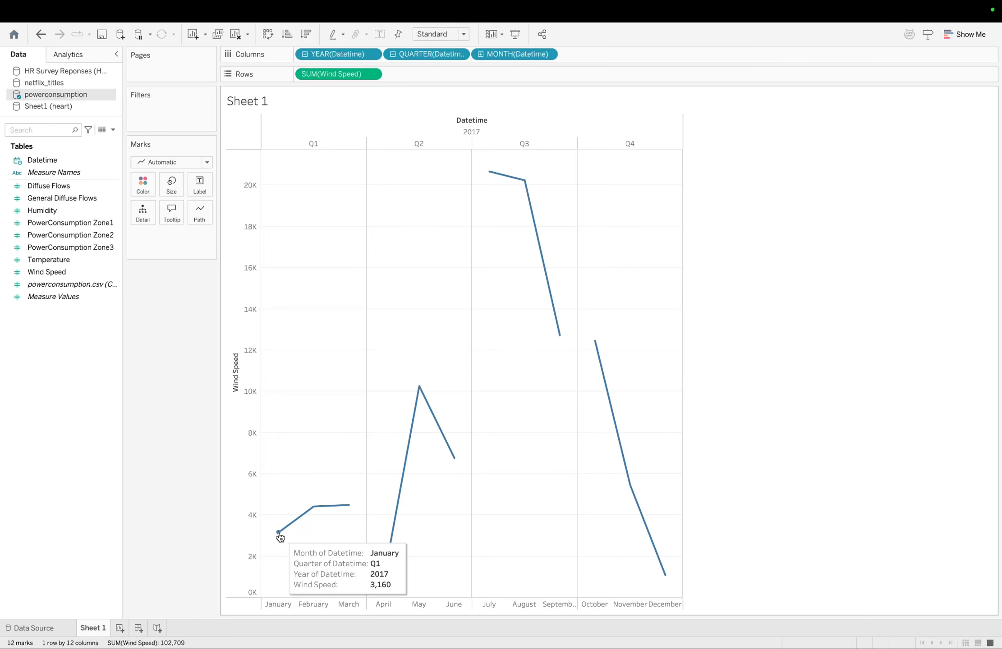
pyautogui.click(30, 628)
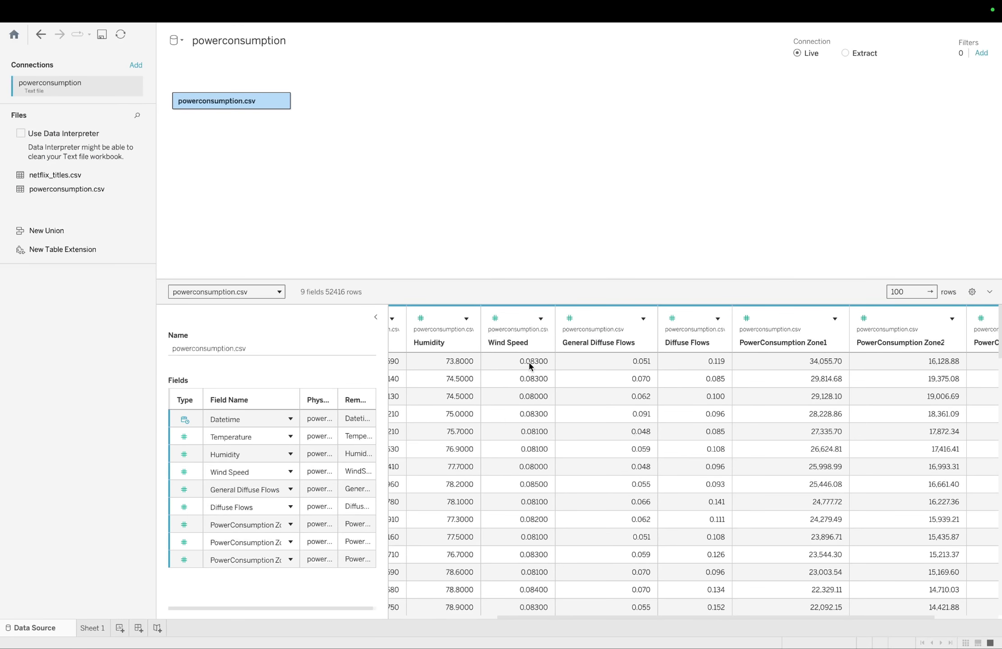
pyautogui.scroll(-1, 518, 429)
pyautogui.scroll(-10, 517, 429)
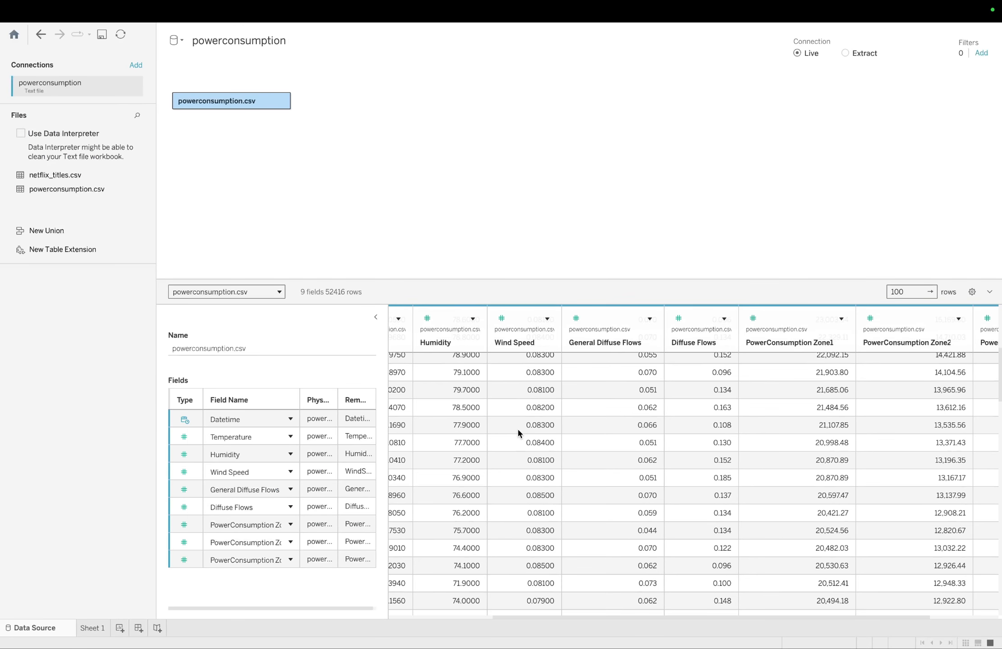
pyautogui.scroll(-3, 518, 434)
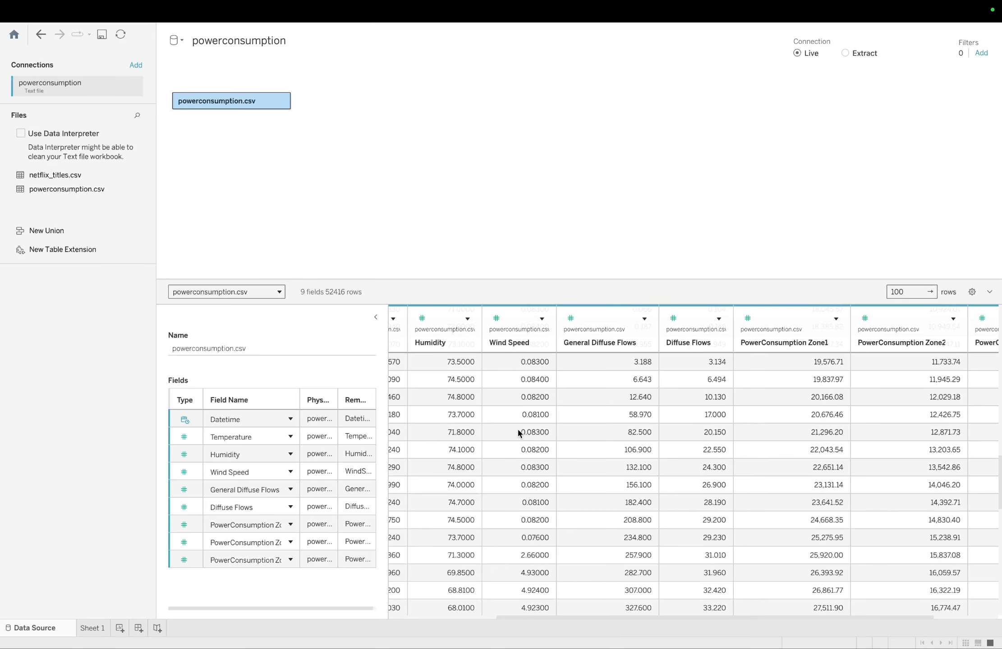
pyautogui.click(88, 628)
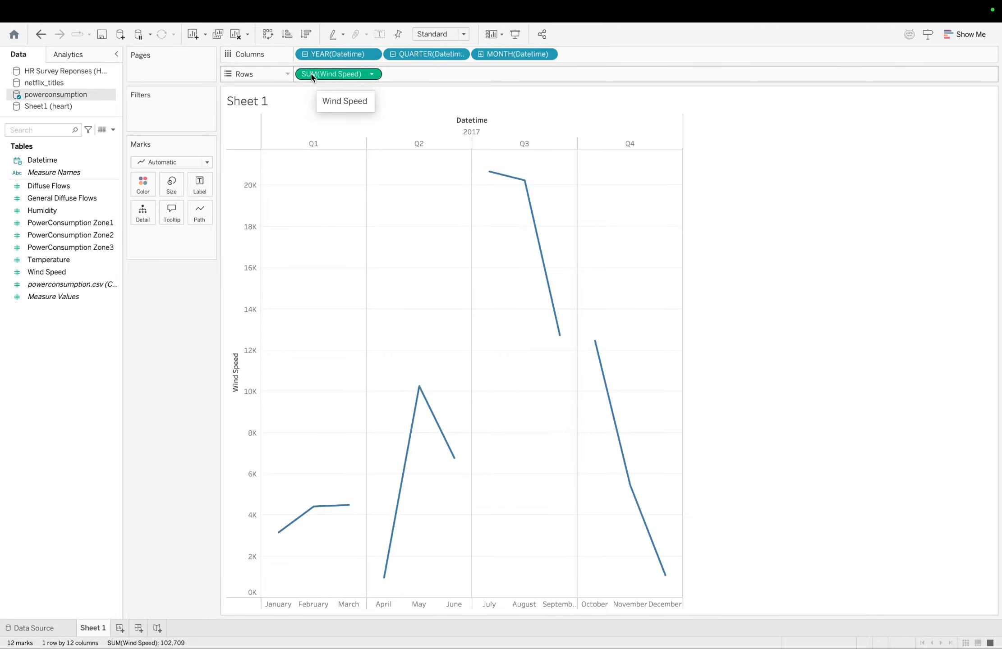
# - Change the Wind Speed aggregation on Rows to Average and inspect the average values of individual months in the line chart
pyautogui.click(373, 75)
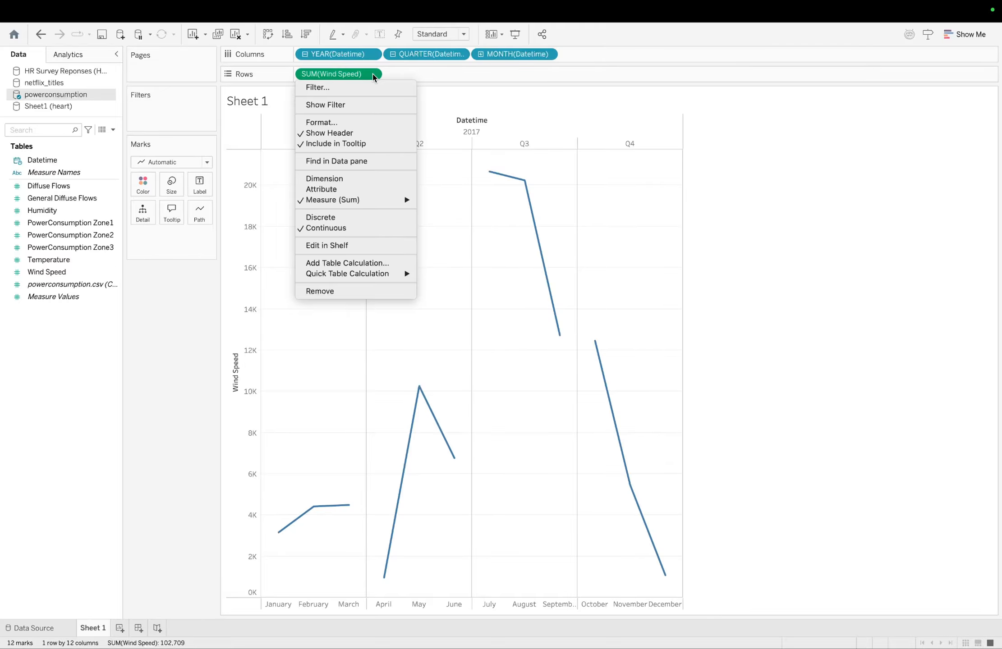
pyautogui.moveTo(339, 204)
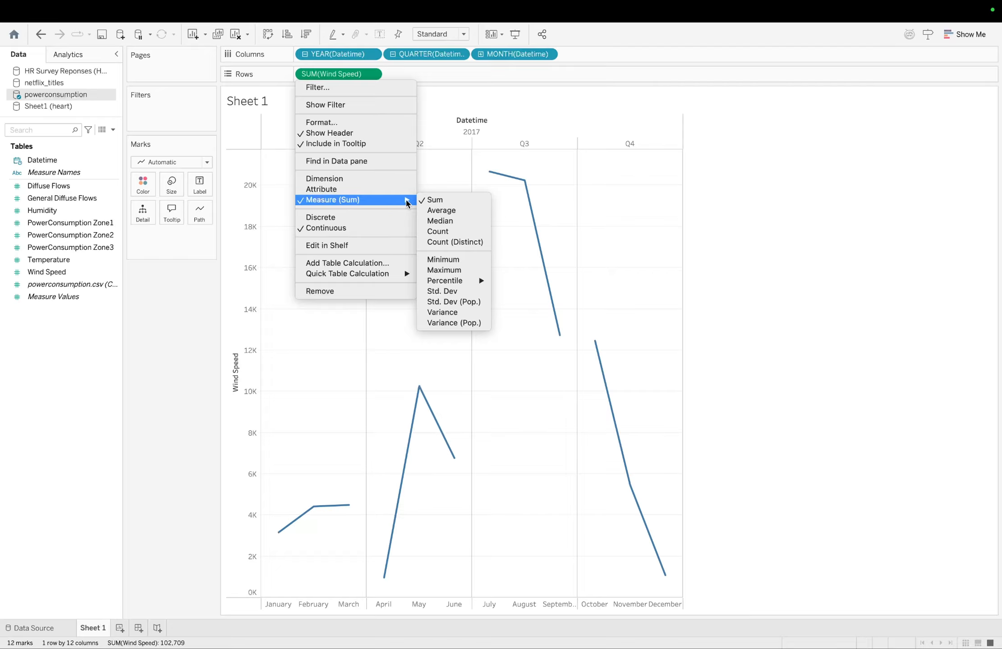
pyautogui.click(441, 211)
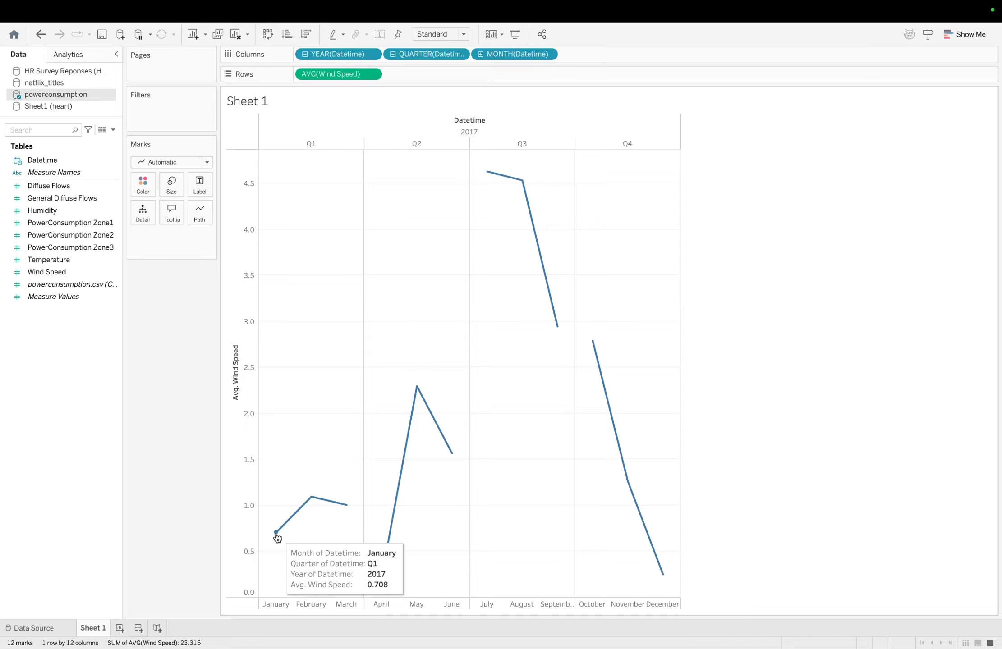
pyautogui.moveTo(311, 505)
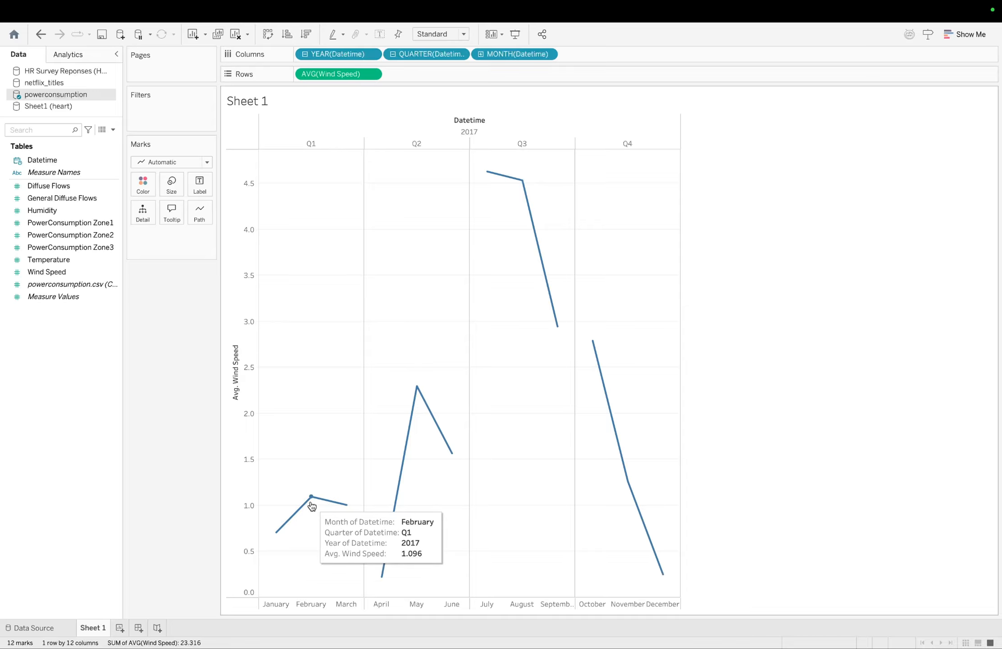
pyautogui.moveTo(347, 511)
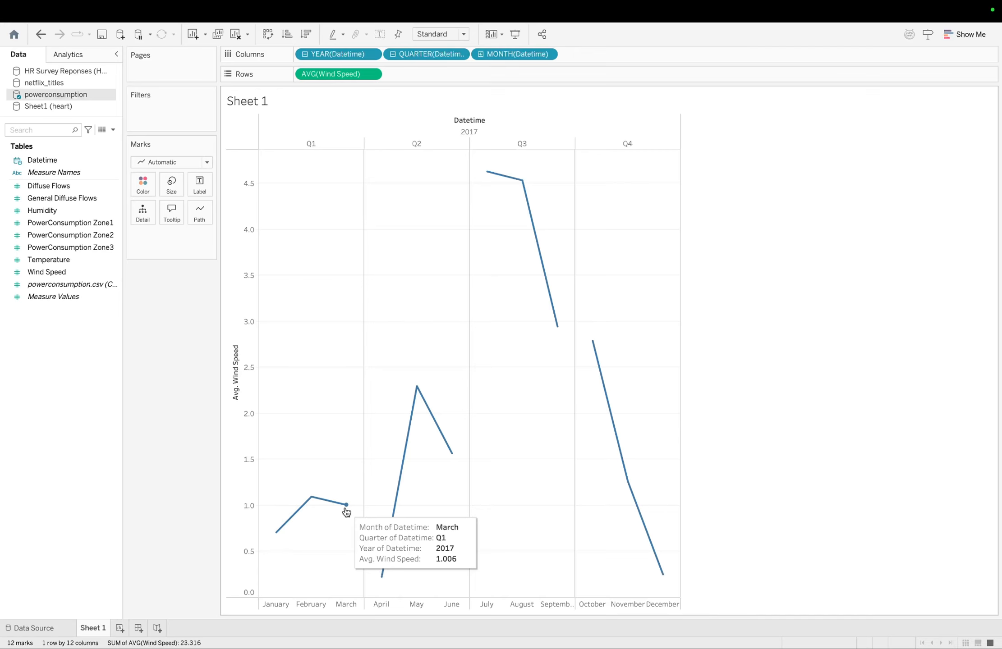
pyautogui.moveTo(382, 575)
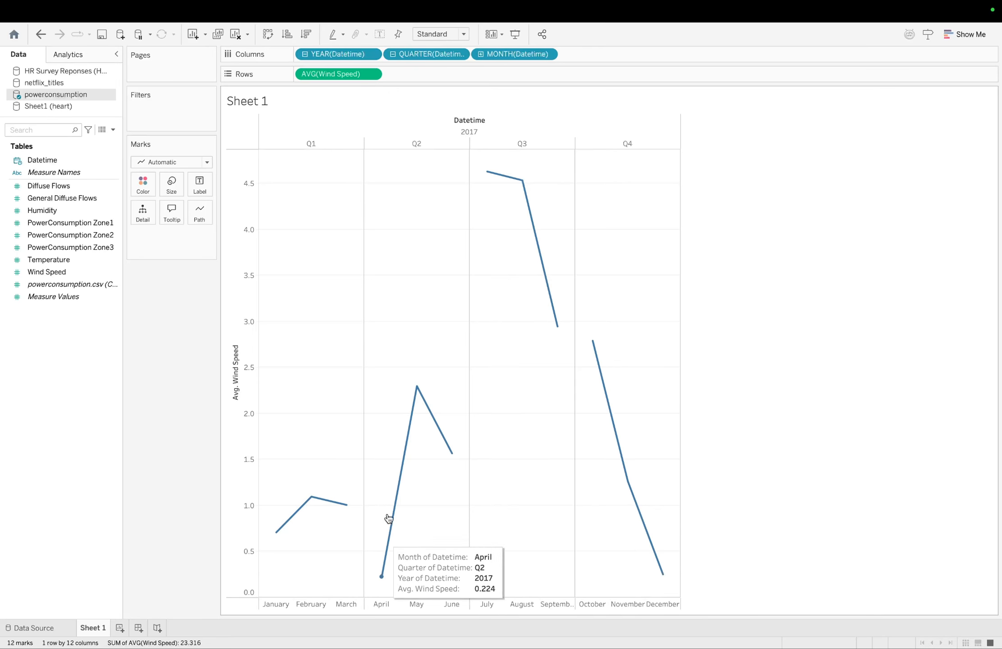
pyautogui.moveTo(417, 386)
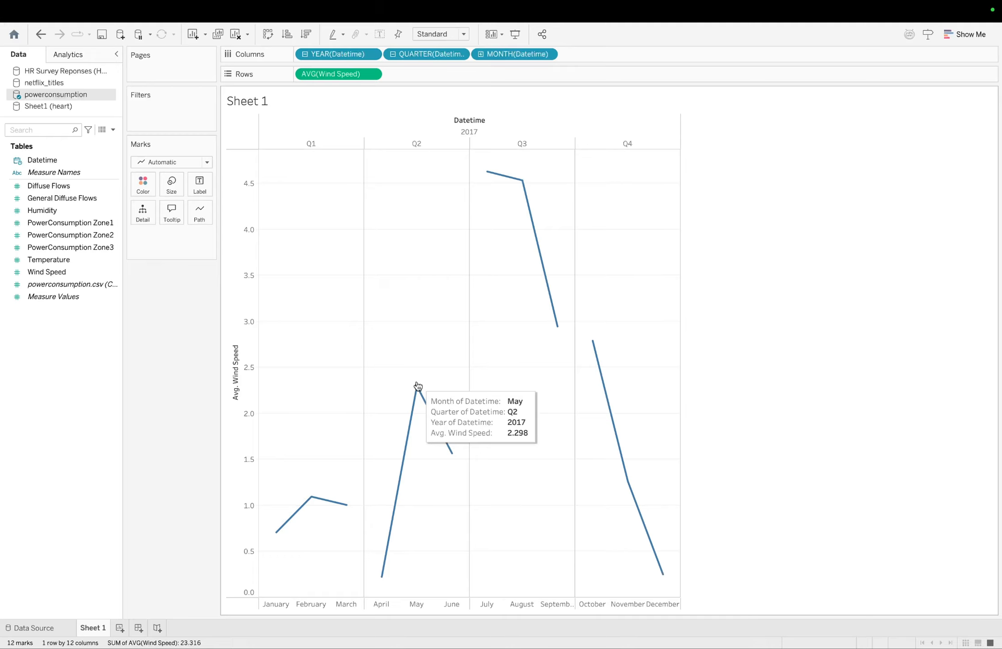
pyautogui.moveTo(487, 173)
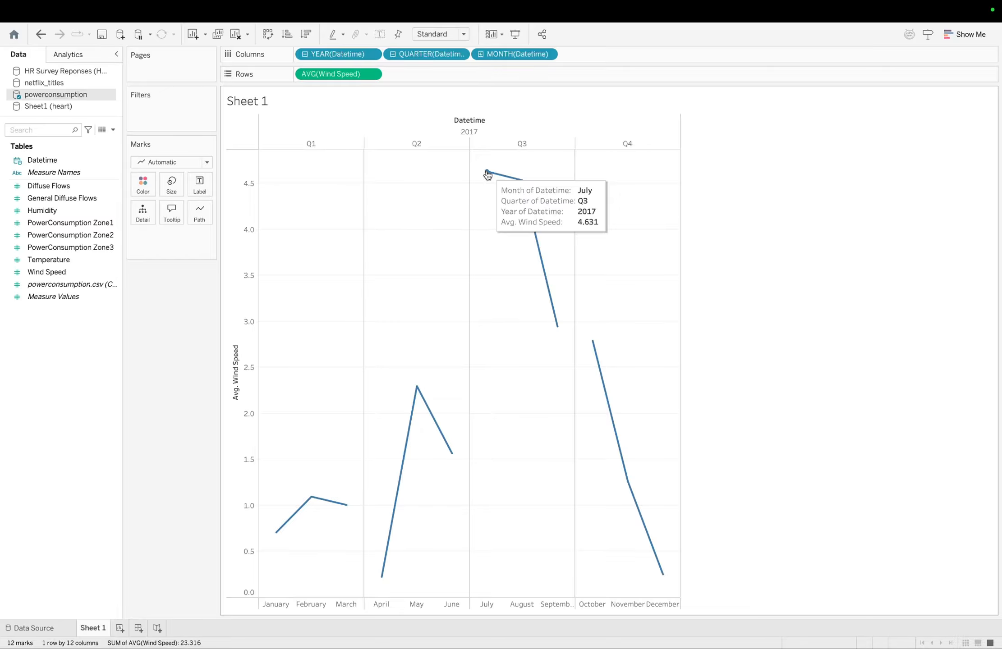
# - Create a second worksheet and place Datetime on Columns, drilled down from year to quarter and month
pyautogui.click(119, 629)
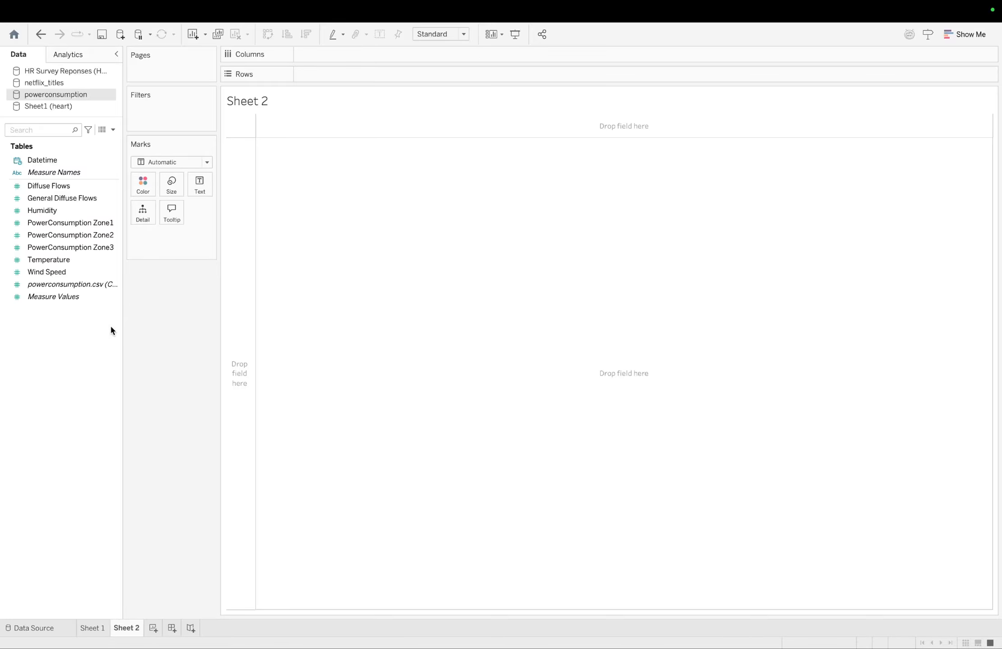
pyautogui.moveTo(41, 163)
pyautogui.mouseDown()
pyautogui.moveTo(129, 149)
pyautogui.moveTo(42, 160)
pyautogui.mouseUp()
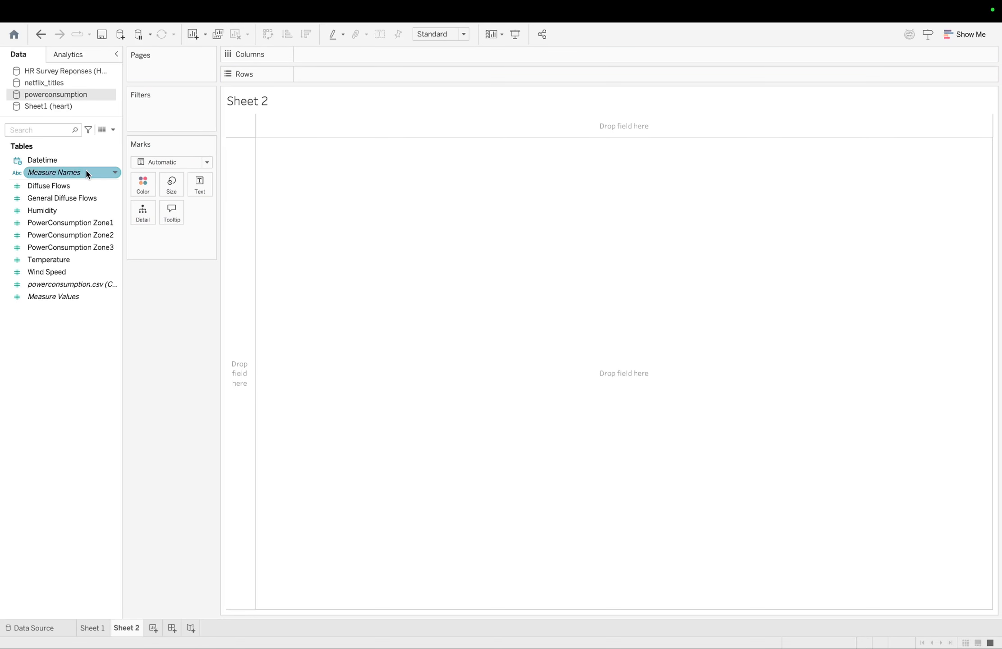
pyautogui.click(56, 162)
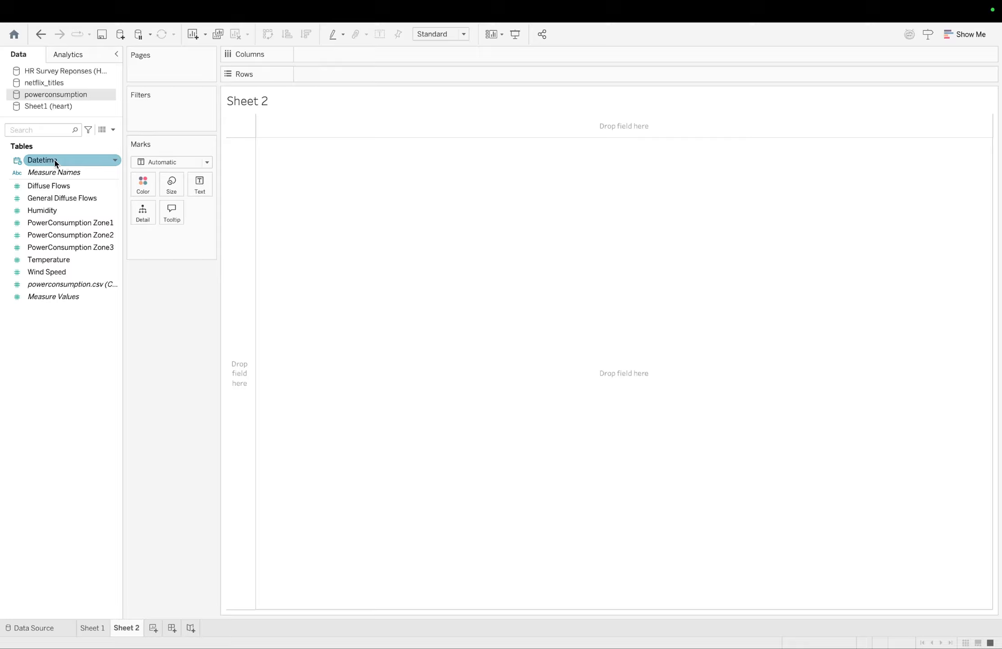
pyautogui.doubleClick(56, 162)
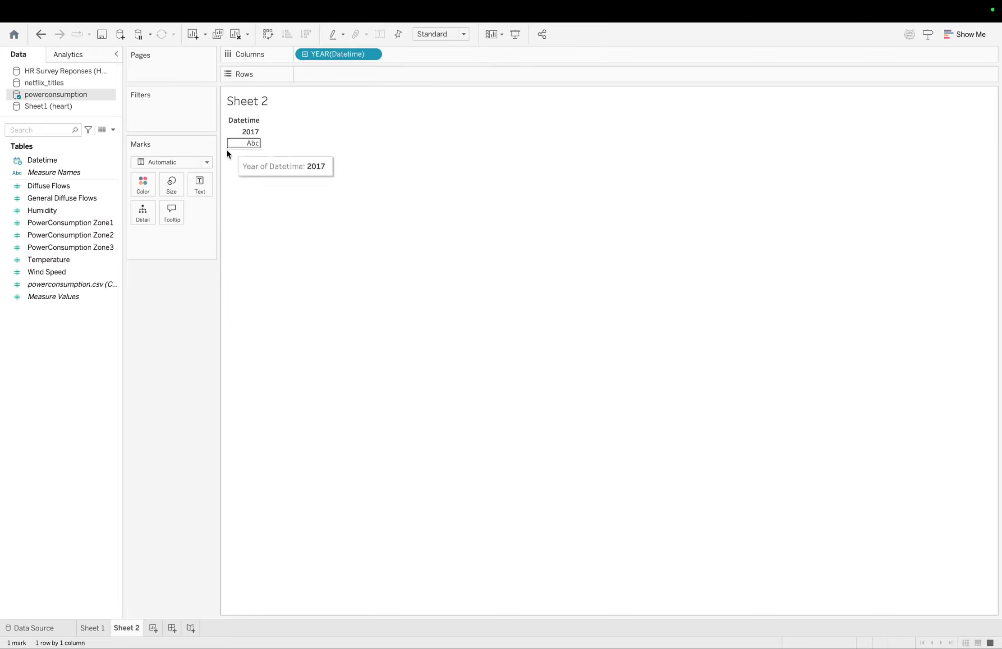
pyautogui.click(305, 54)
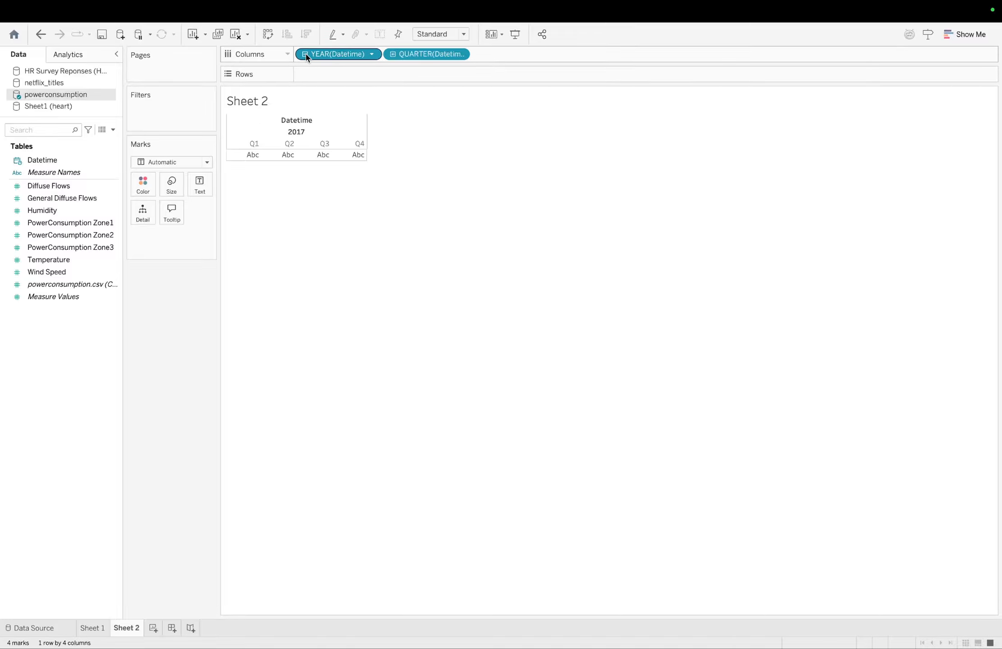
pyautogui.click(392, 54)
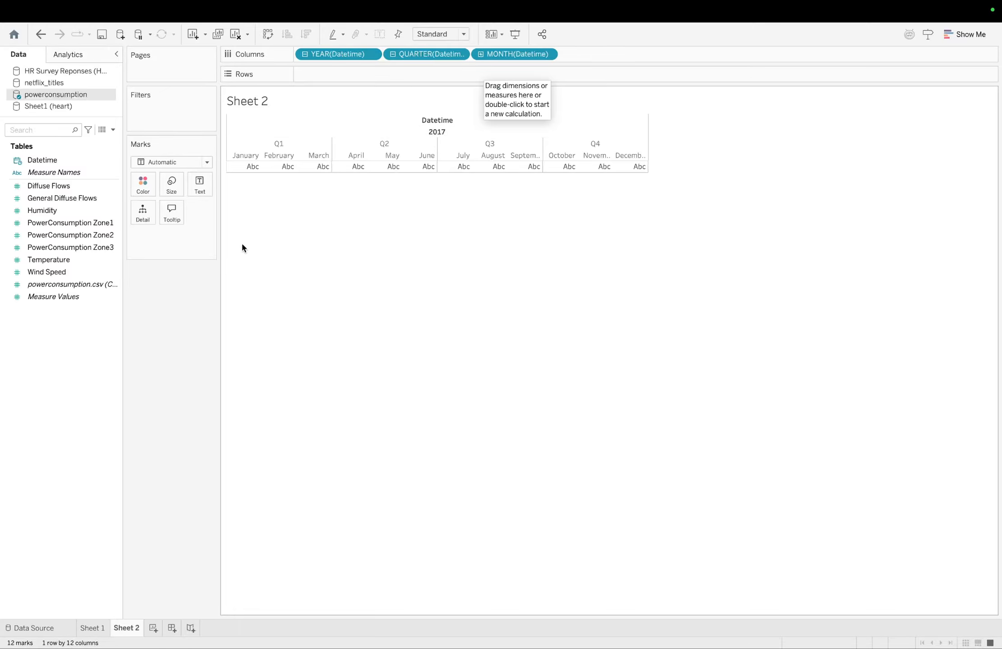
# - Add PowerConsumption Zone1 to the view as a sum and swap rows and columns so the months run down the rows
pyautogui.click(78, 223)
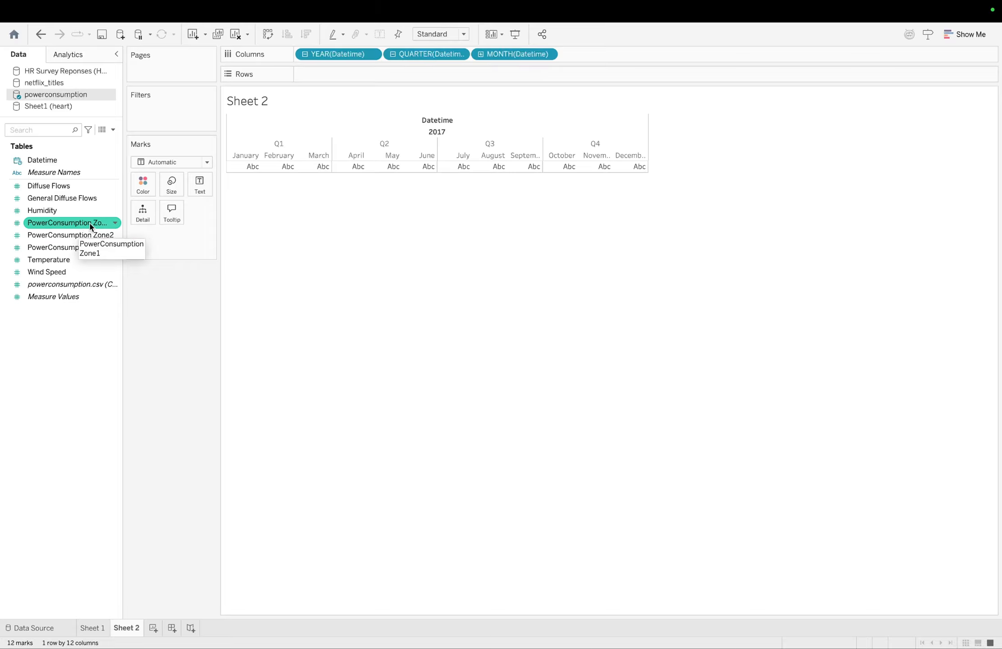
pyautogui.click(83, 247)
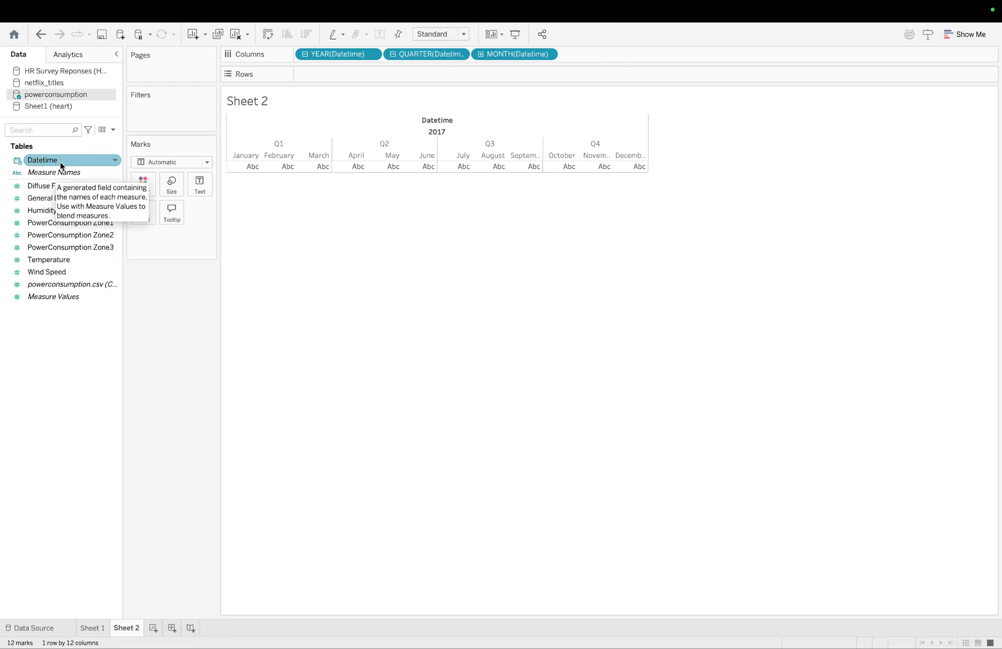
pyautogui.doubleClick(75, 224)
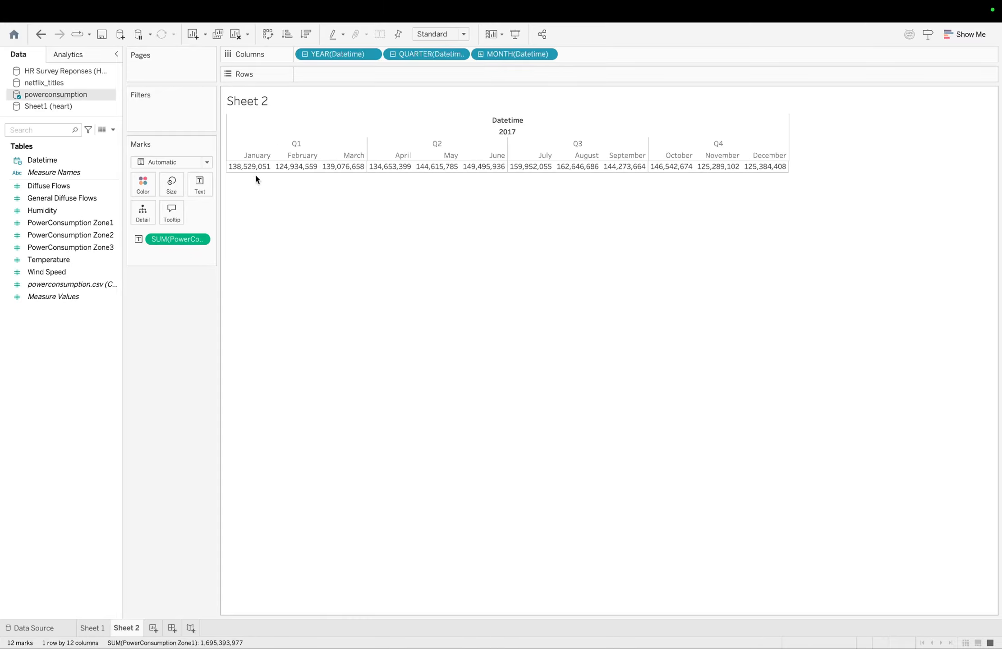
pyautogui.click(269, 34)
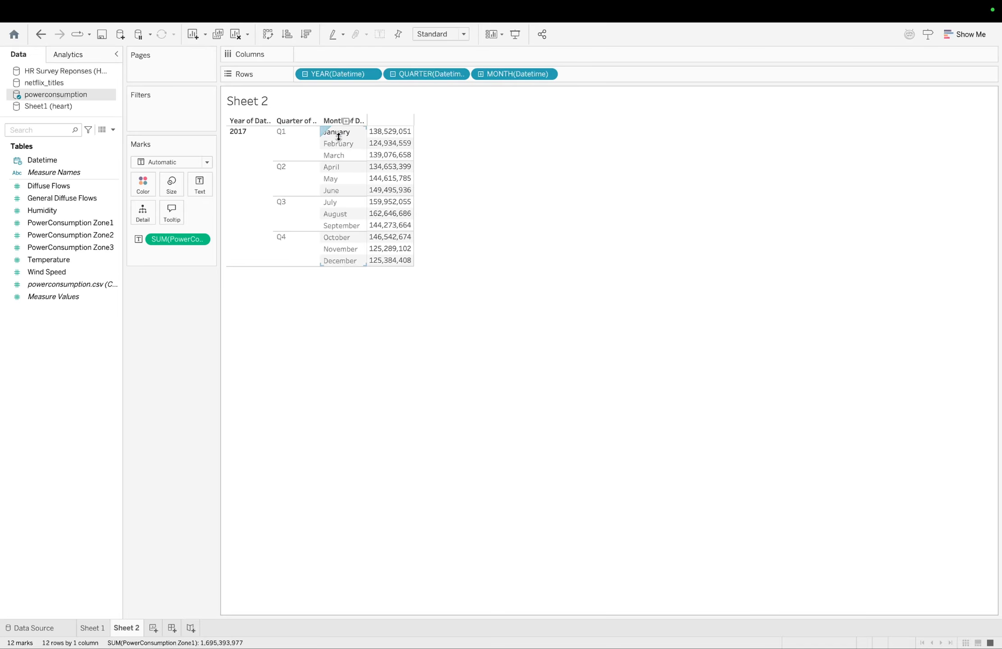
# - Change the PowerConsumption Zone1 aggregation to Average and add PowerConsumption Zone2 to the table as a sum
pyautogui.moveTo(389, 134)
pyautogui.click(201, 240)
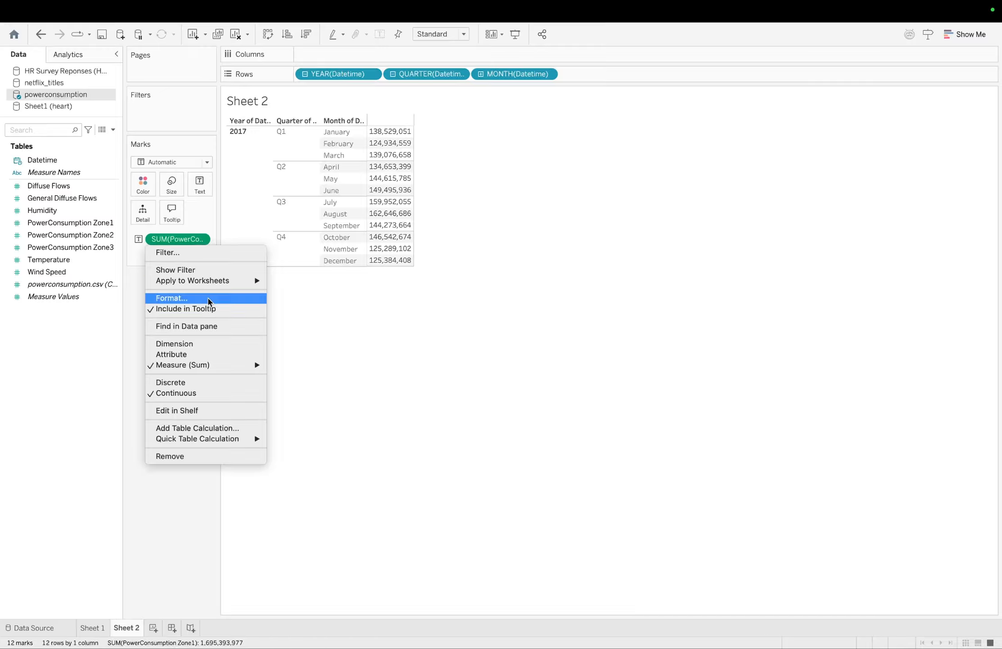
pyautogui.moveTo(215, 367)
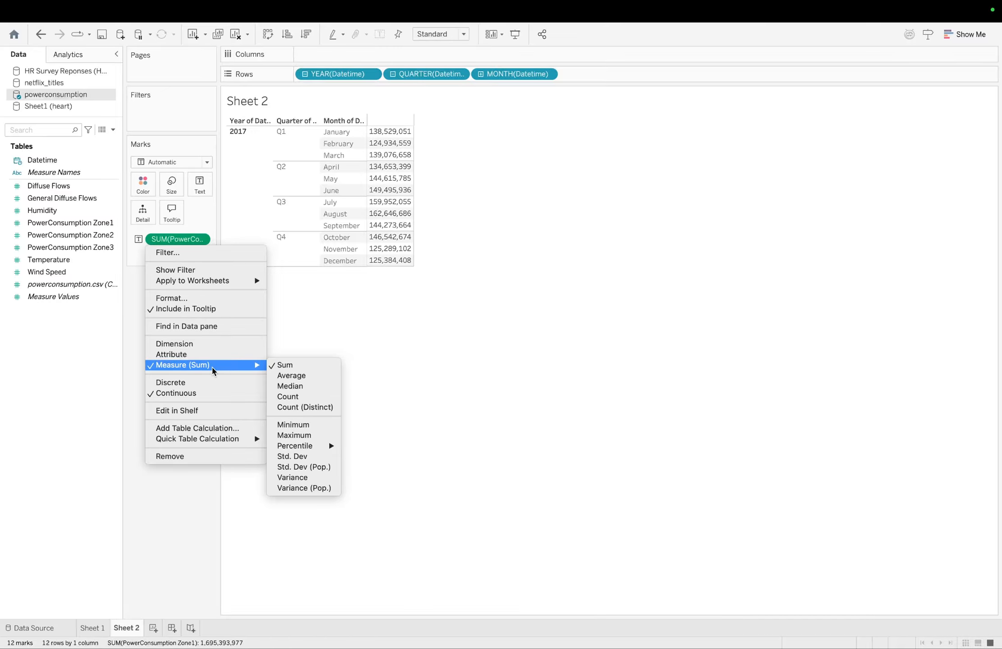
pyautogui.click(291, 376)
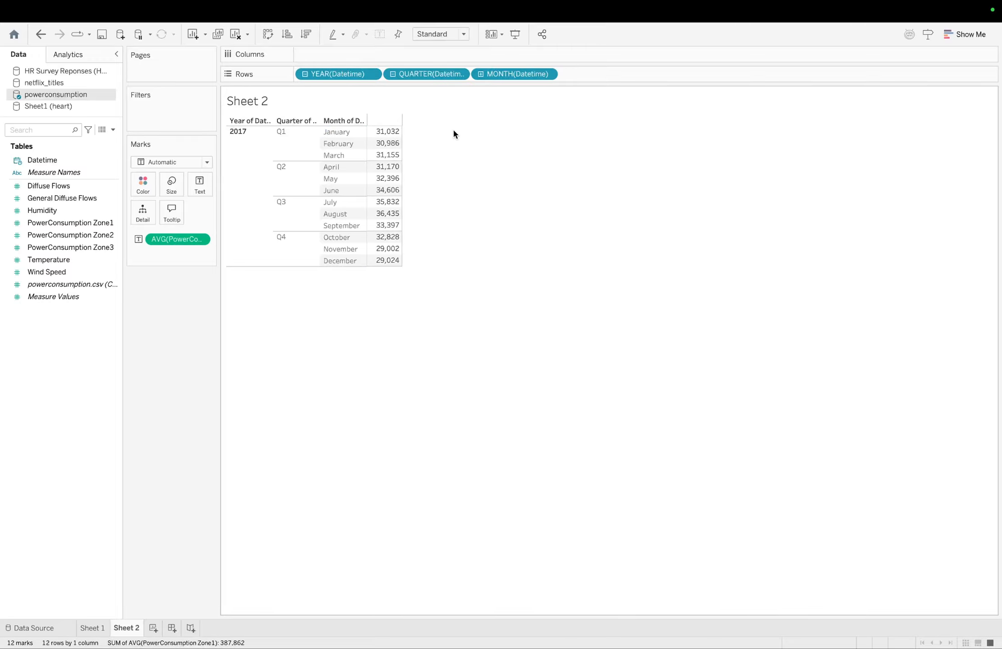
pyautogui.doubleClick(90, 235)
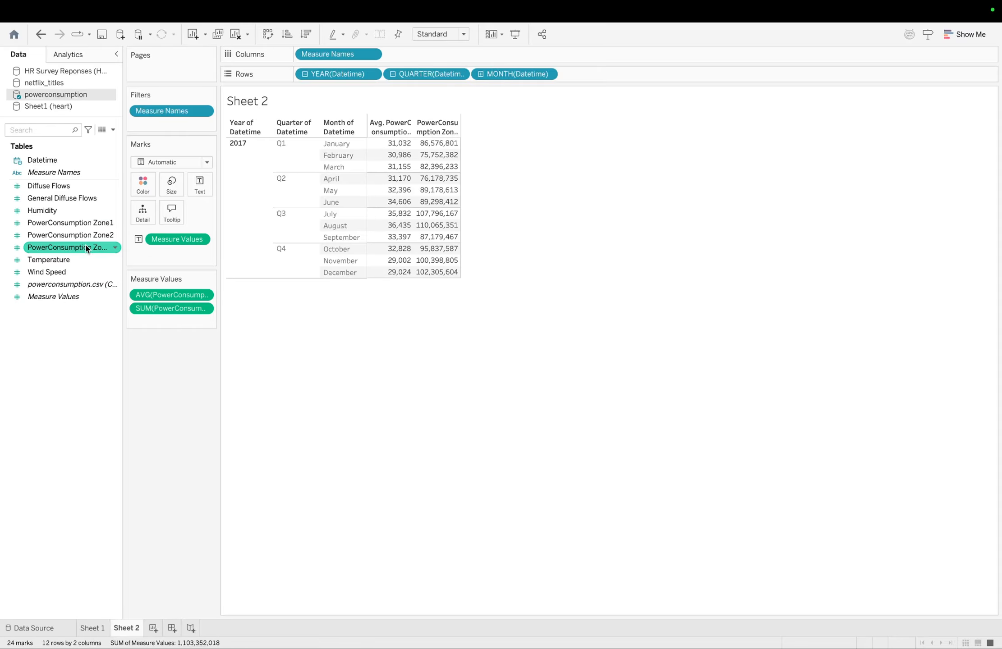
# - Add PowerConsumption Zone3 to the table and set the aggregations of PowerConsumption Zone2 and Zone3 to Average
pyautogui.doubleClick(87, 247)
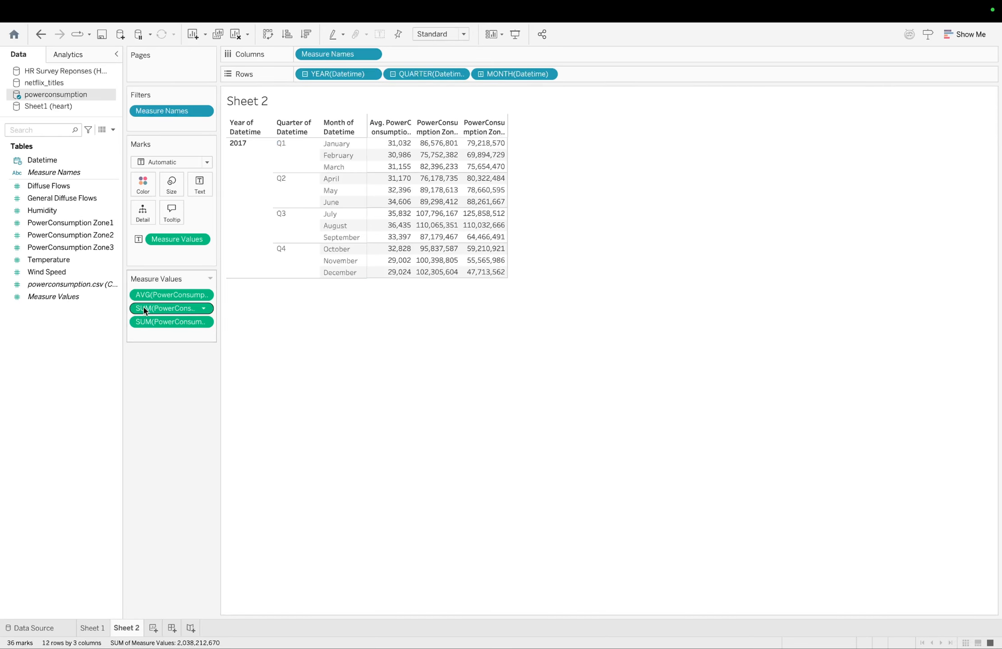
pyautogui.click(208, 309)
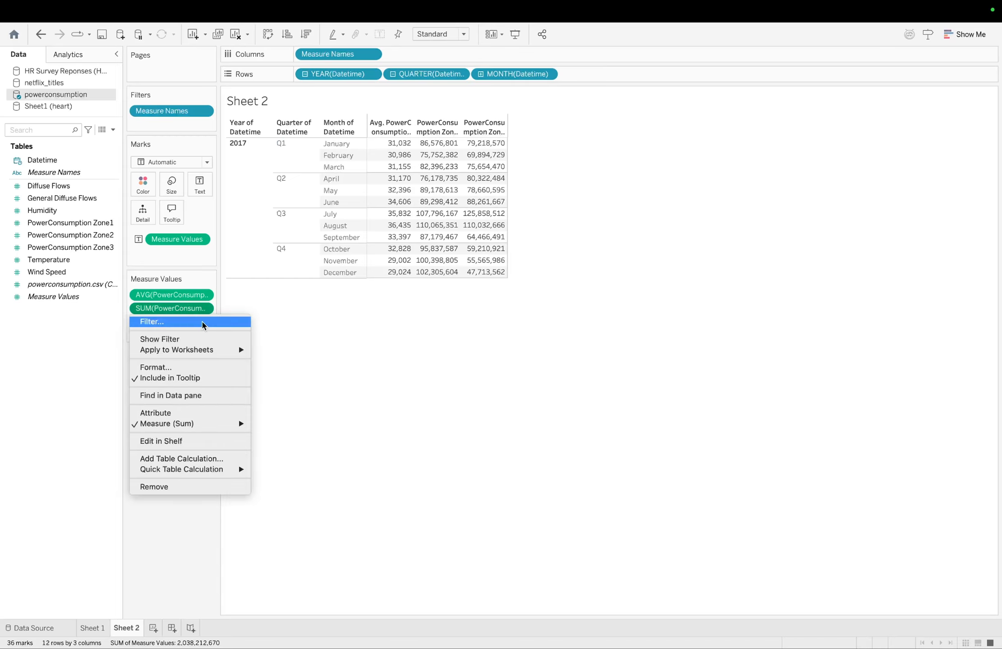
pyautogui.moveTo(185, 424)
pyautogui.click(274, 435)
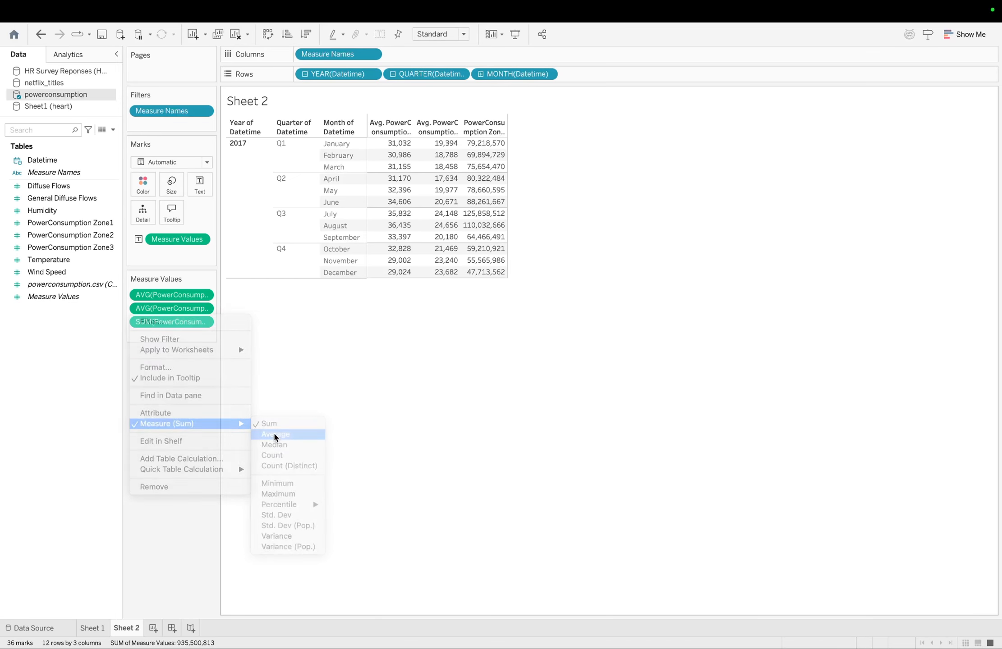
pyautogui.click(205, 323)
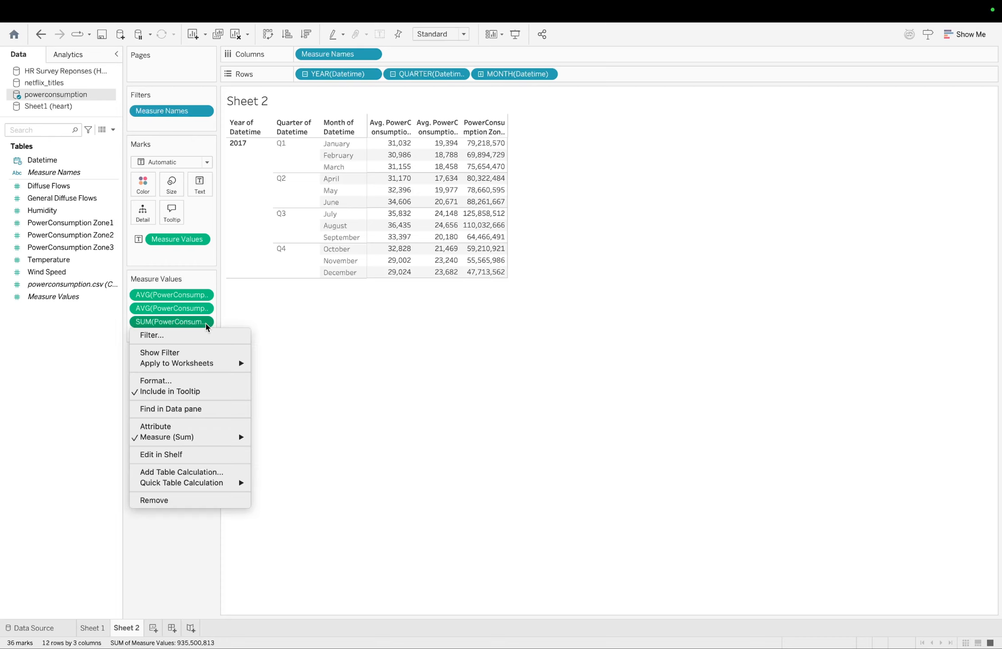
pyautogui.moveTo(171, 437)
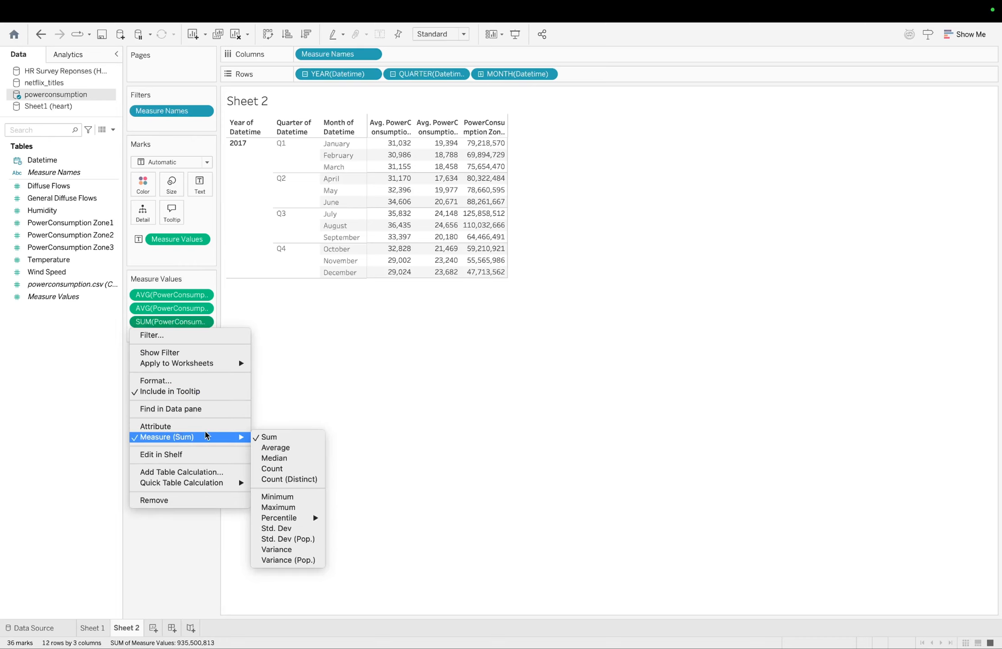
pyautogui.click(278, 446)
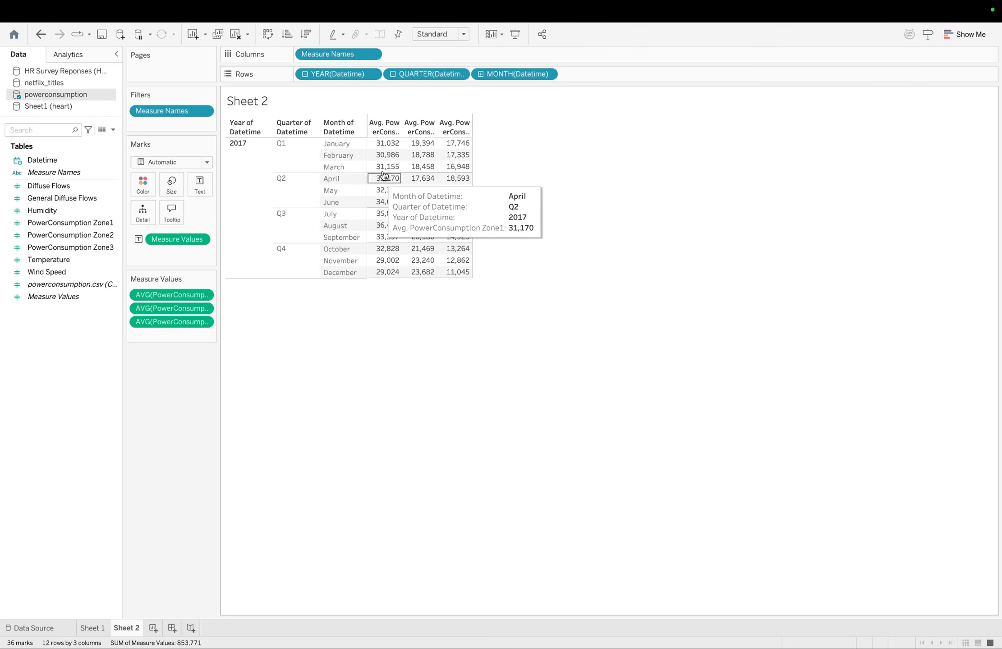
pyautogui.moveTo(466, 226)
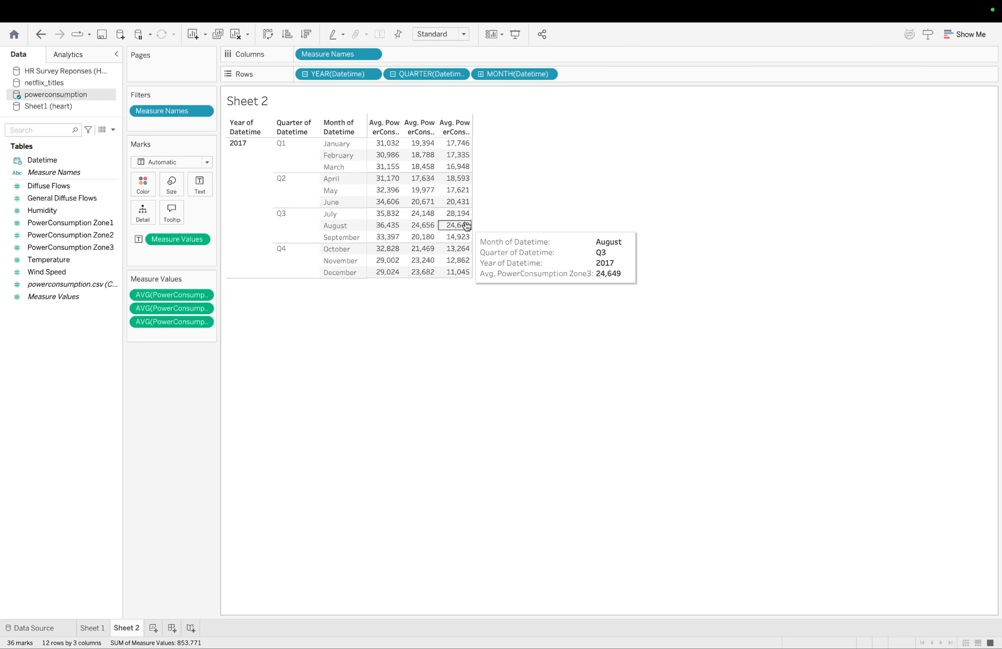
# - Display the suggested chart types, try the Polygon mark type on the power consumption table, and undo it
pyautogui.click(949, 37)
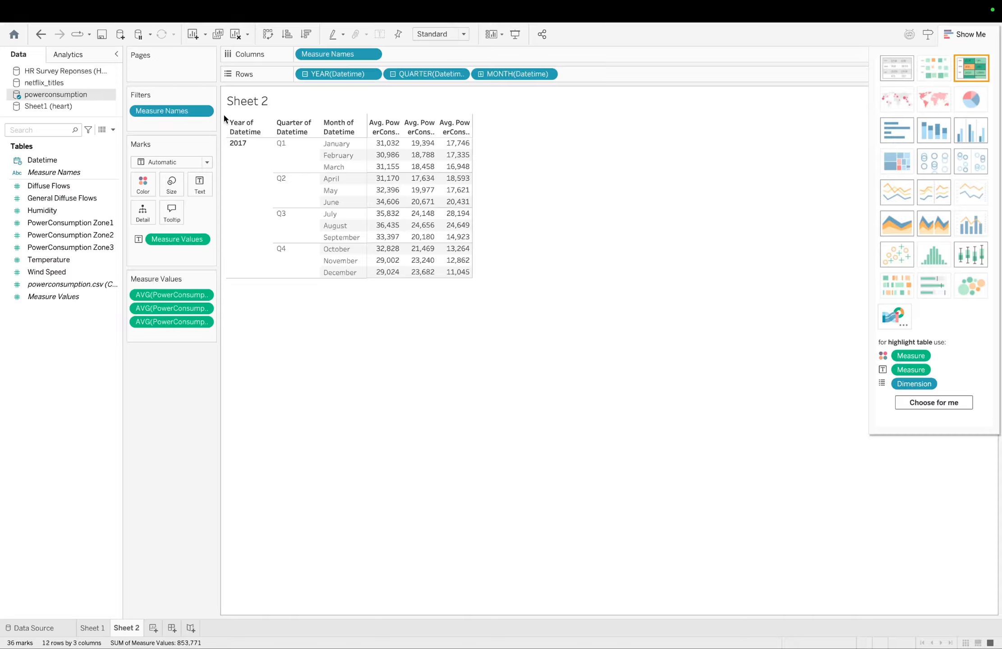
pyautogui.click(207, 163)
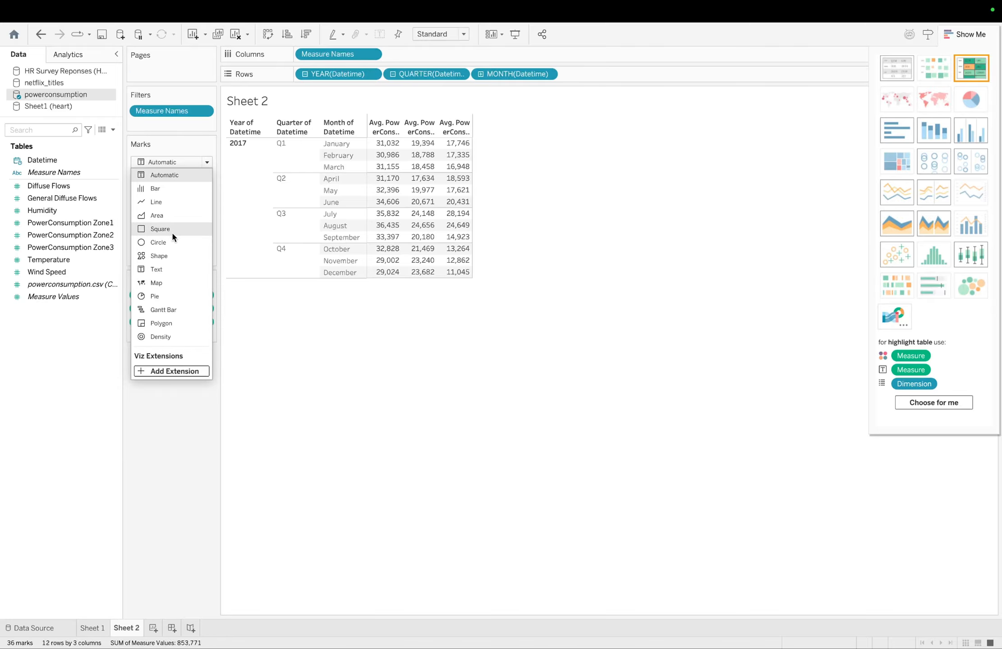
pyautogui.click(162, 323)
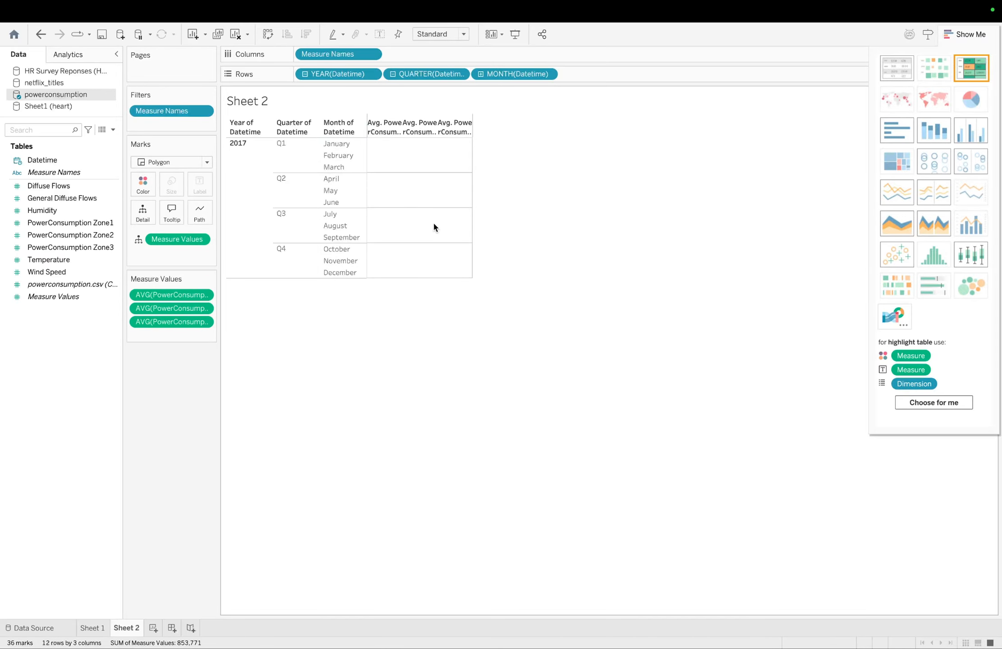
pyautogui.hotkey('ctrl', 'z')
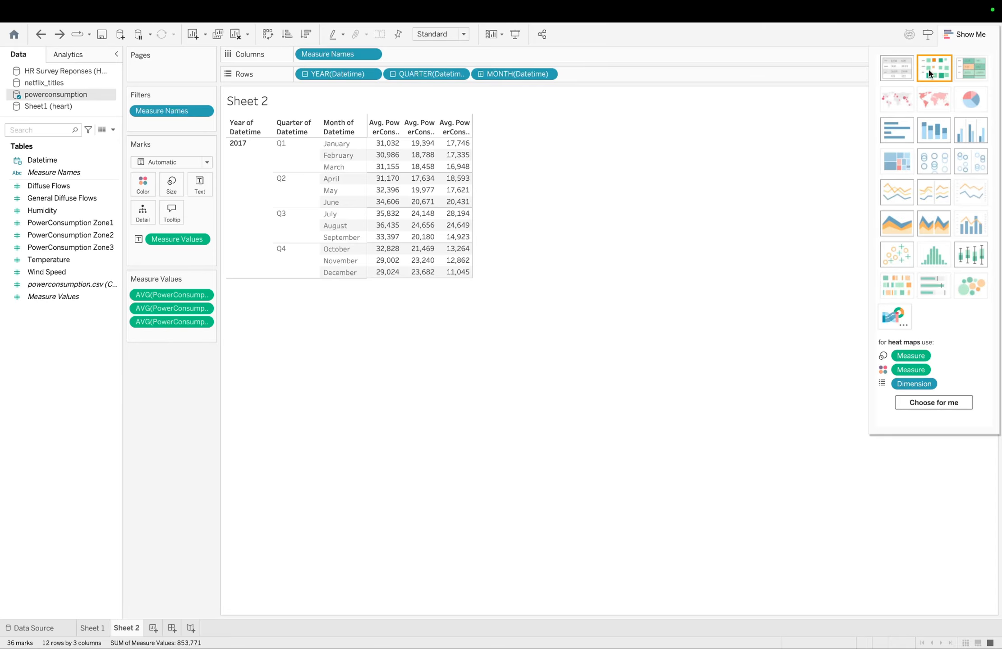
# - Try the recommended heat map for the power consumption data, undo it, and close the chart suggestions
pyautogui.click(933, 401)
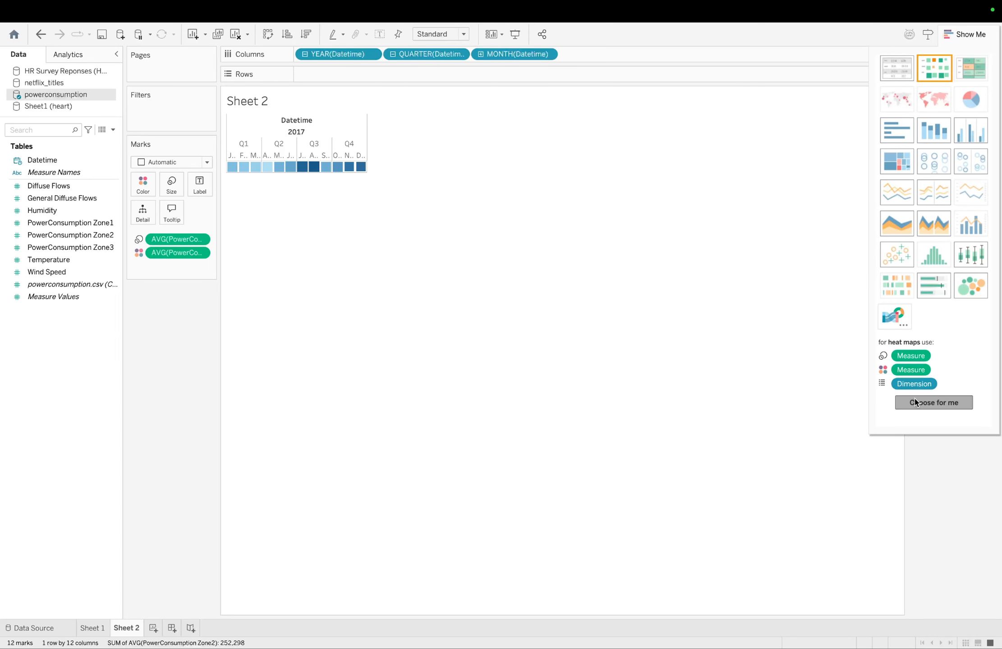
pyautogui.press('super+z')
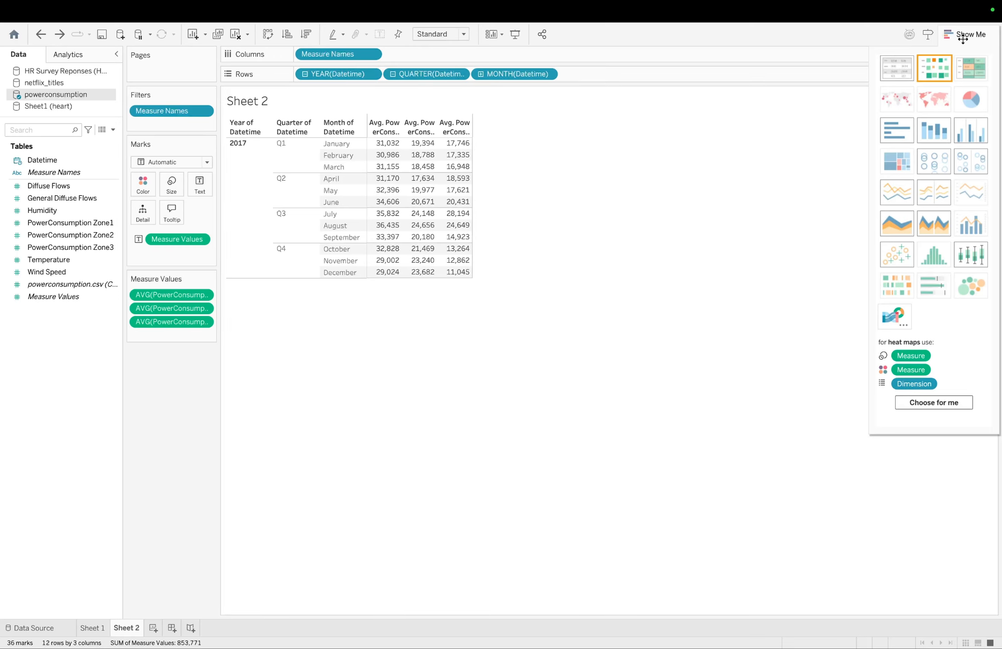
pyautogui.moveTo(963, 40); pyautogui.dragTo(947, 38)
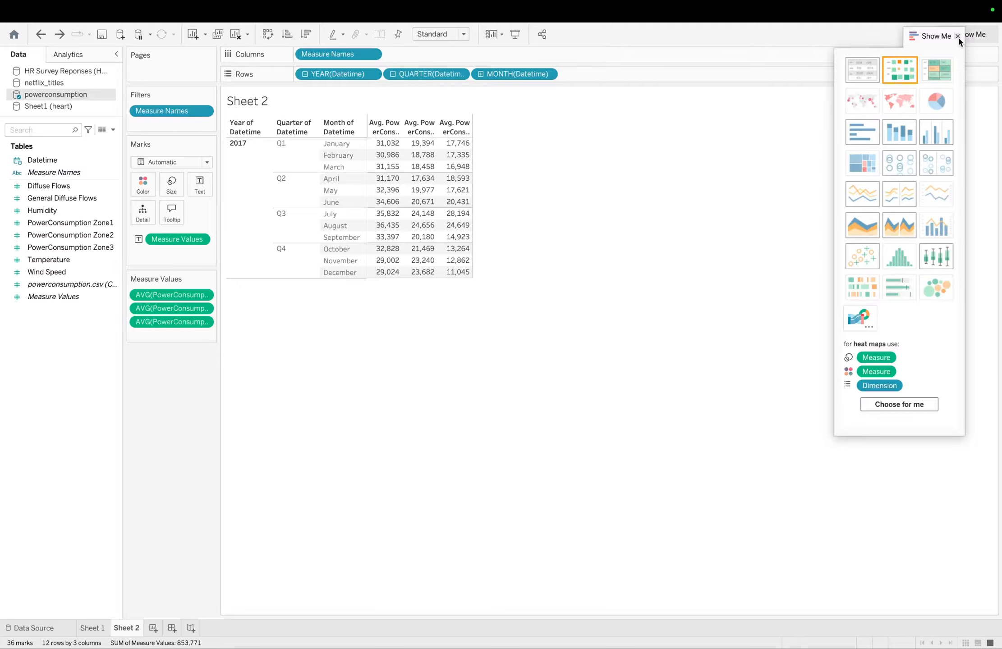
pyautogui.click(957, 36)
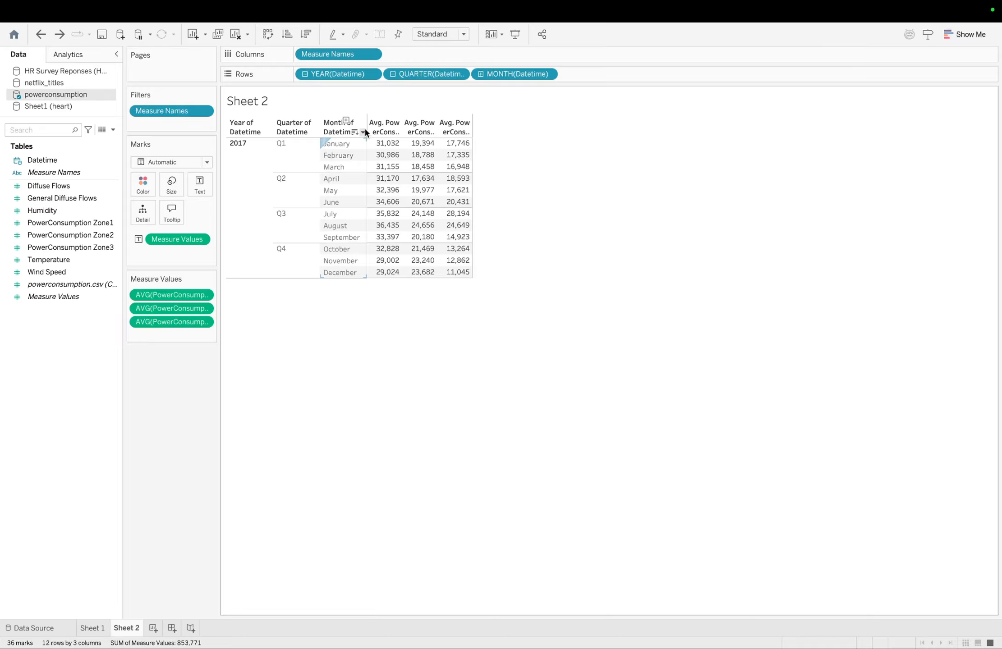
# - Set the mark color of the values in the power consumption table to light orange
pyautogui.click(147, 187)
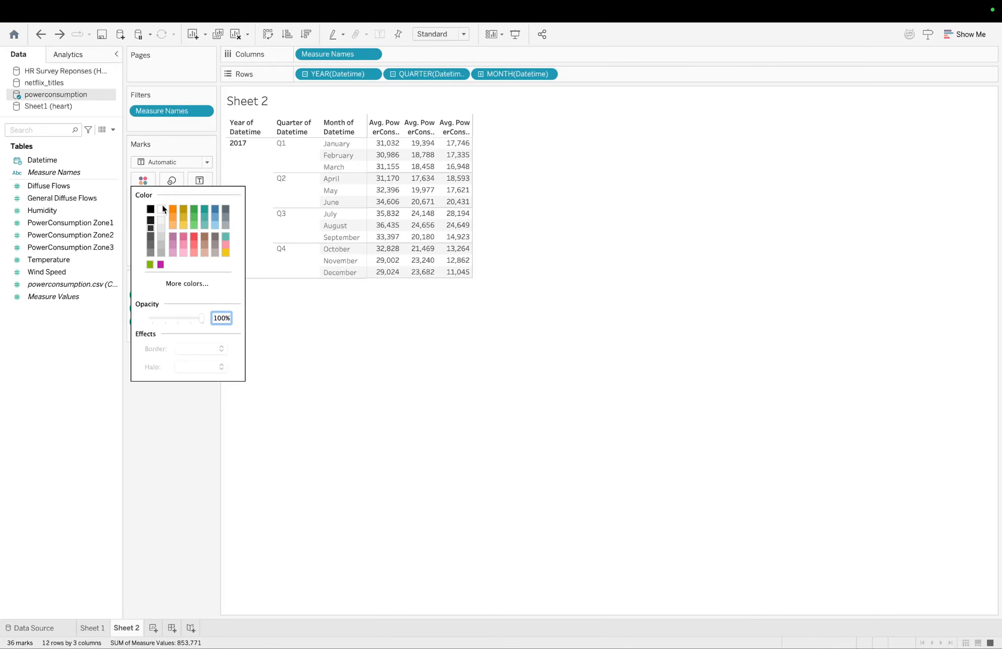
pyautogui.click(170, 219)
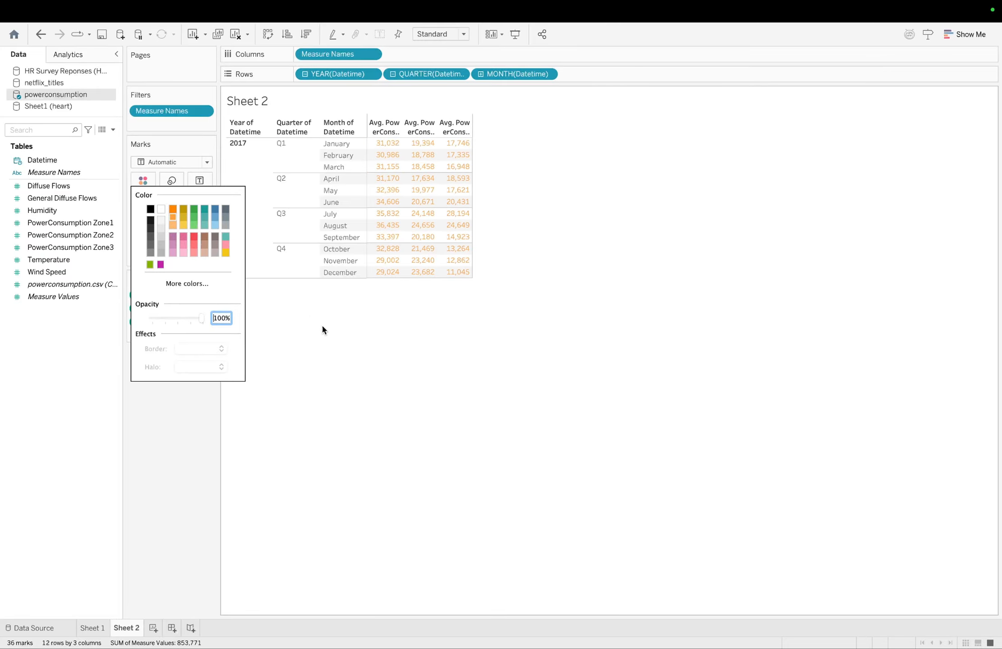
pyautogui.click(343, 346)
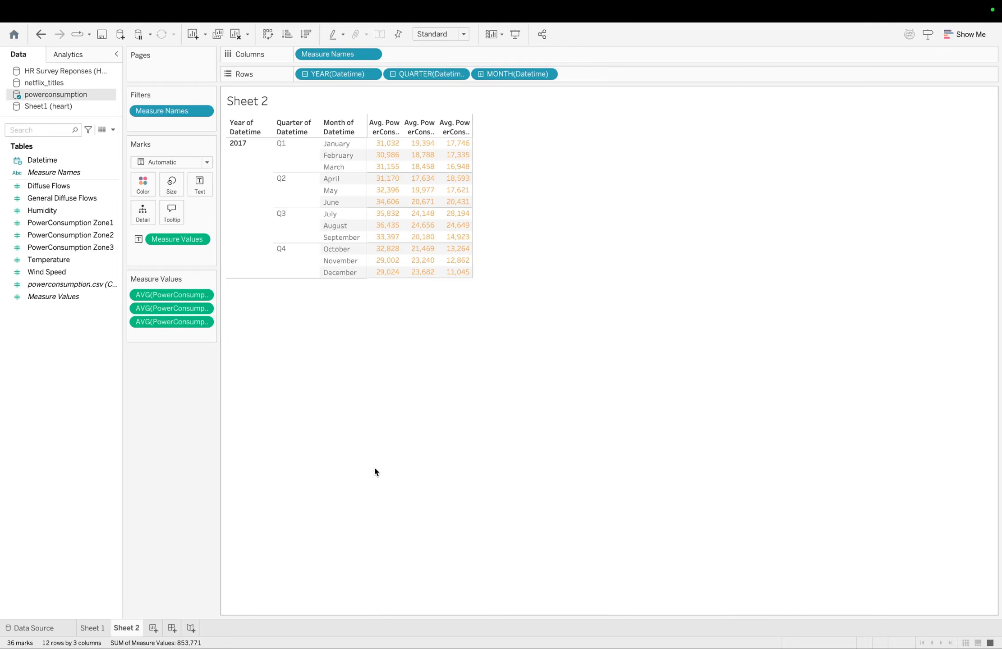
# - Review the Wind Speed line chart on Sheet 1 and the power consumption table on Sheet 2, ending on Sheet 1
pyautogui.click(92, 628)
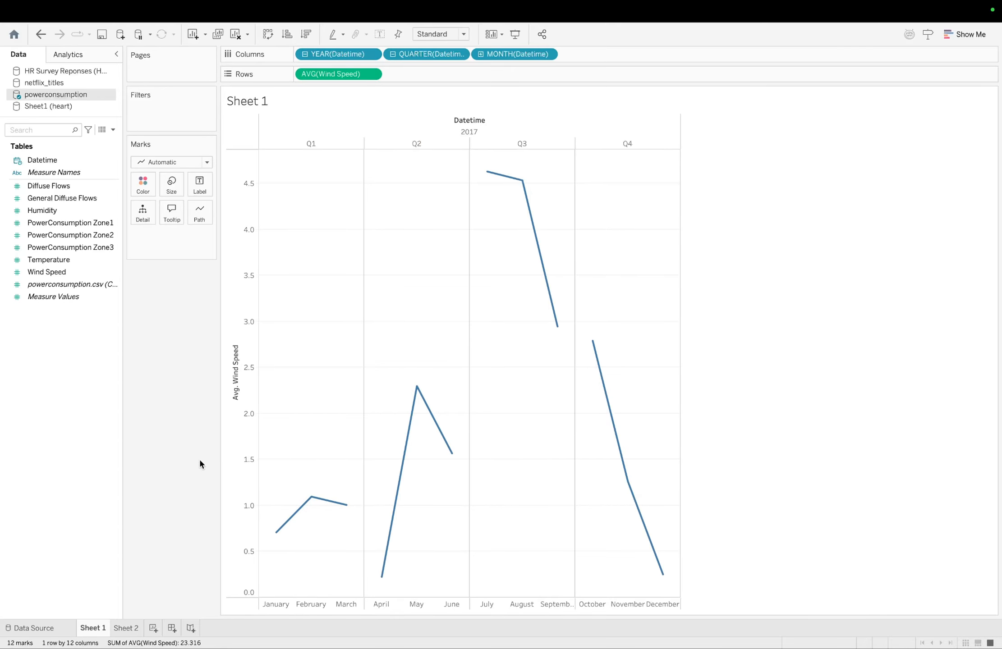
pyautogui.click(127, 628)
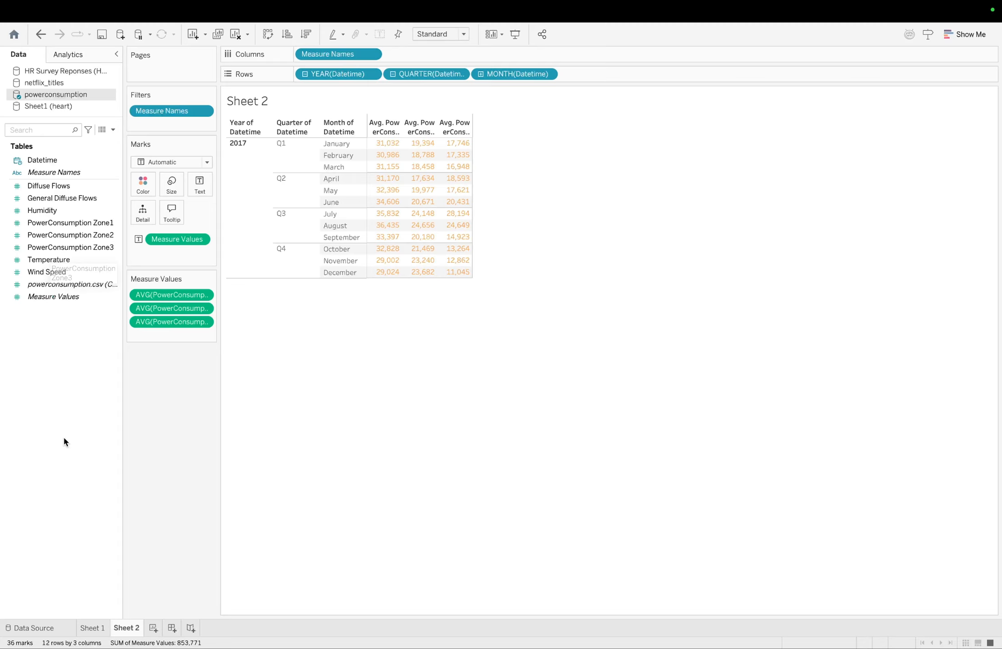
pyautogui.click(93, 628)
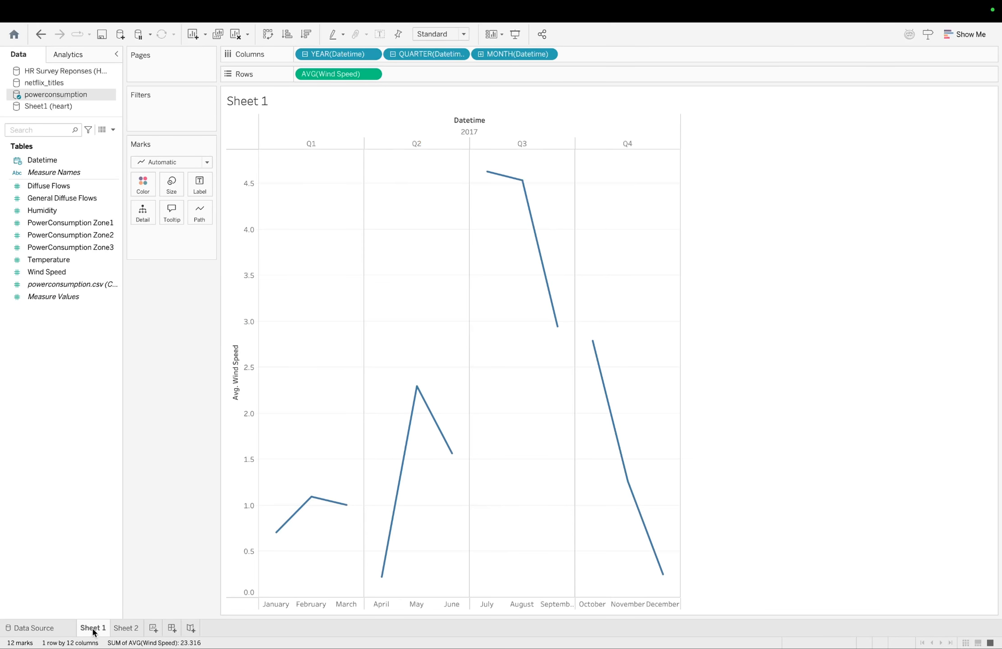